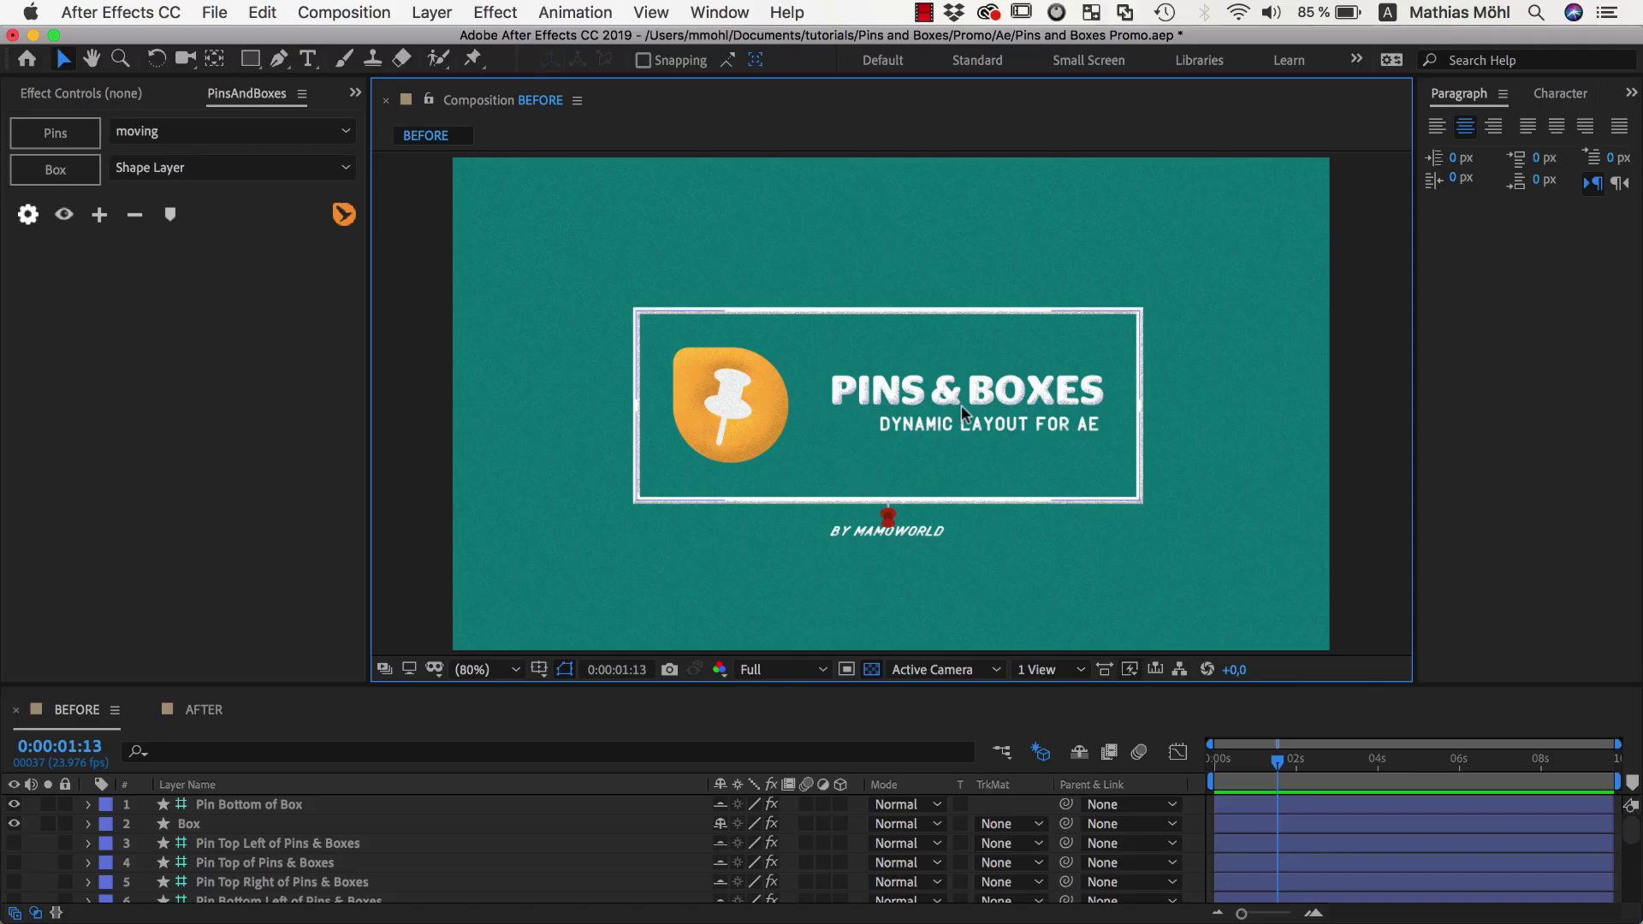
- Try adding a second line reading "TEXT" to the title text and remove it again
{"action": "left_click", "coordinate": [976, 401]}
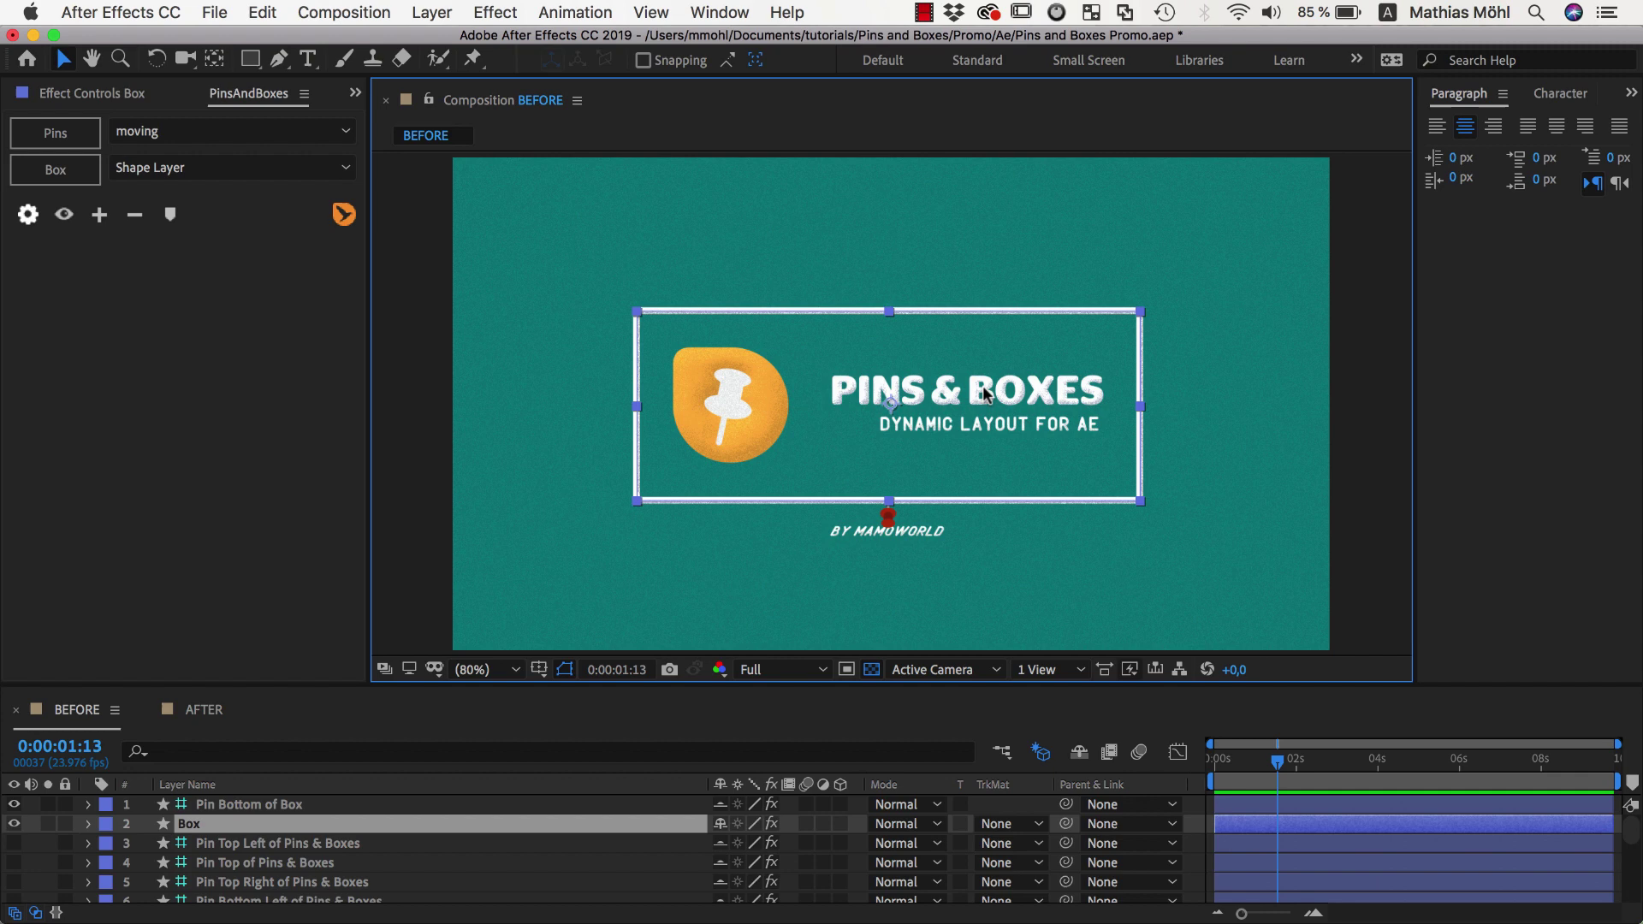
{"action": "left_click", "coordinate": [308, 58]}
{"action": "left_click", "coordinate": [1080, 415]}
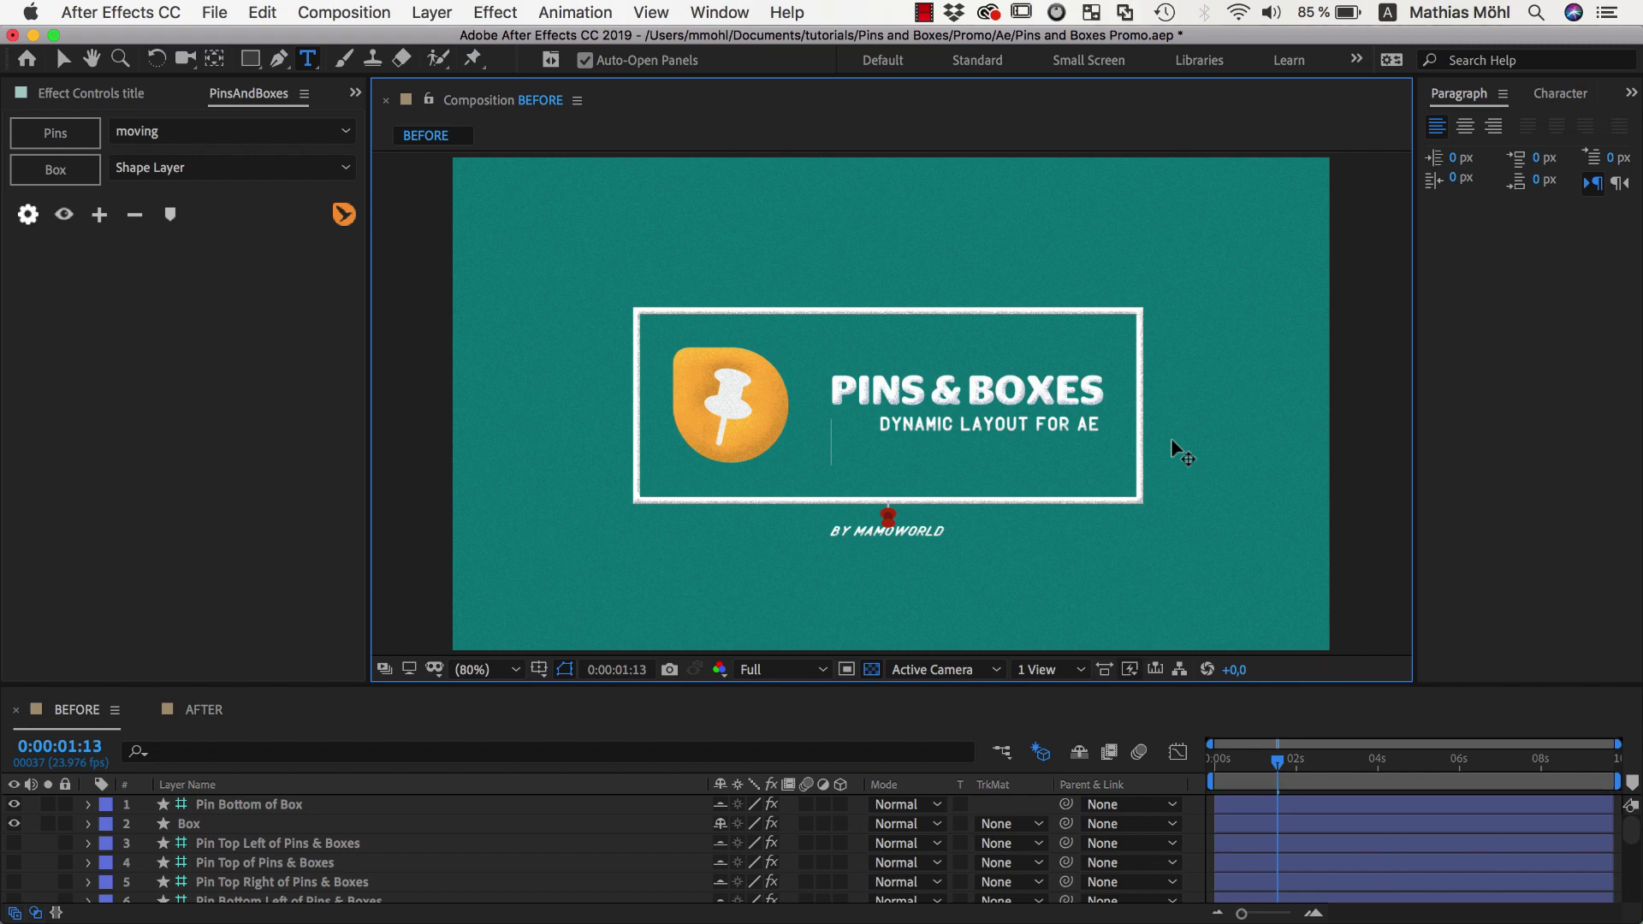
{"action": "key", "text": "Return"}
{"action": "type", "text": "TEXT"}
{"action": "key", "text": "BackSpace"}
{"action": "key", "text": "BackSpace"}
{"action": "key", "text": "BackSpace"}
{"action": "key", "text": "BackSpace"}
{"action": "key", "text": "BackSpace"}
- Toggle the visibility of the pins until all of them are shown in the composition
{"action": "left_click", "coordinate": [64, 214]}
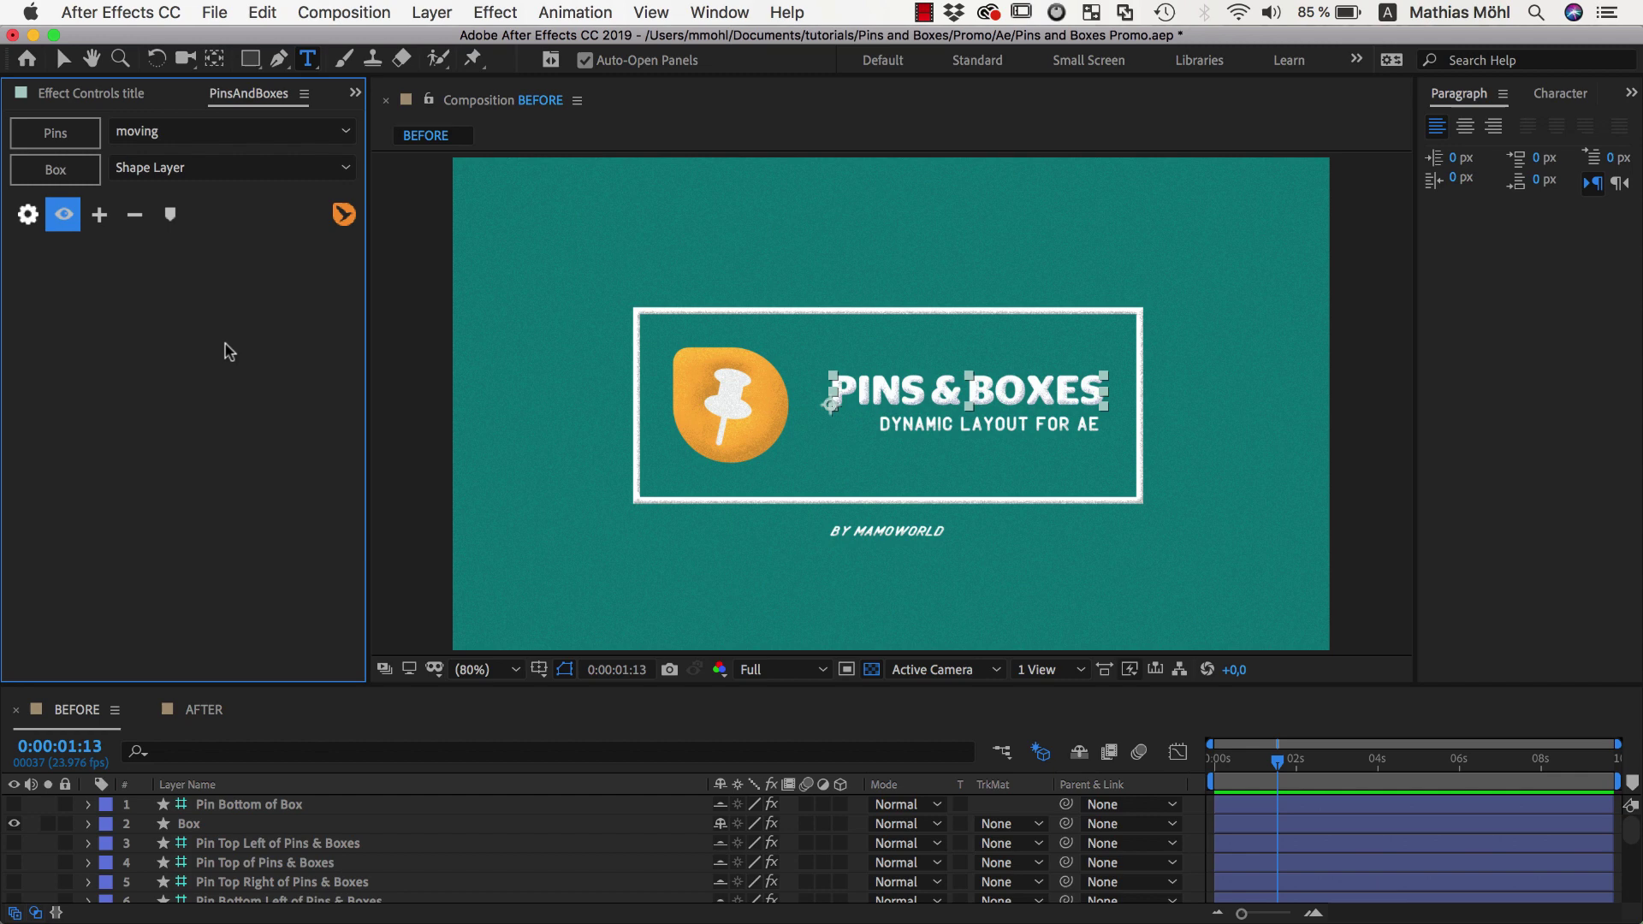
{"action": "left_click", "coordinate": [55, 214]}
{"action": "left_click", "coordinate": [55, 214]}
{"action": "left_click", "coordinate": [55, 214]}
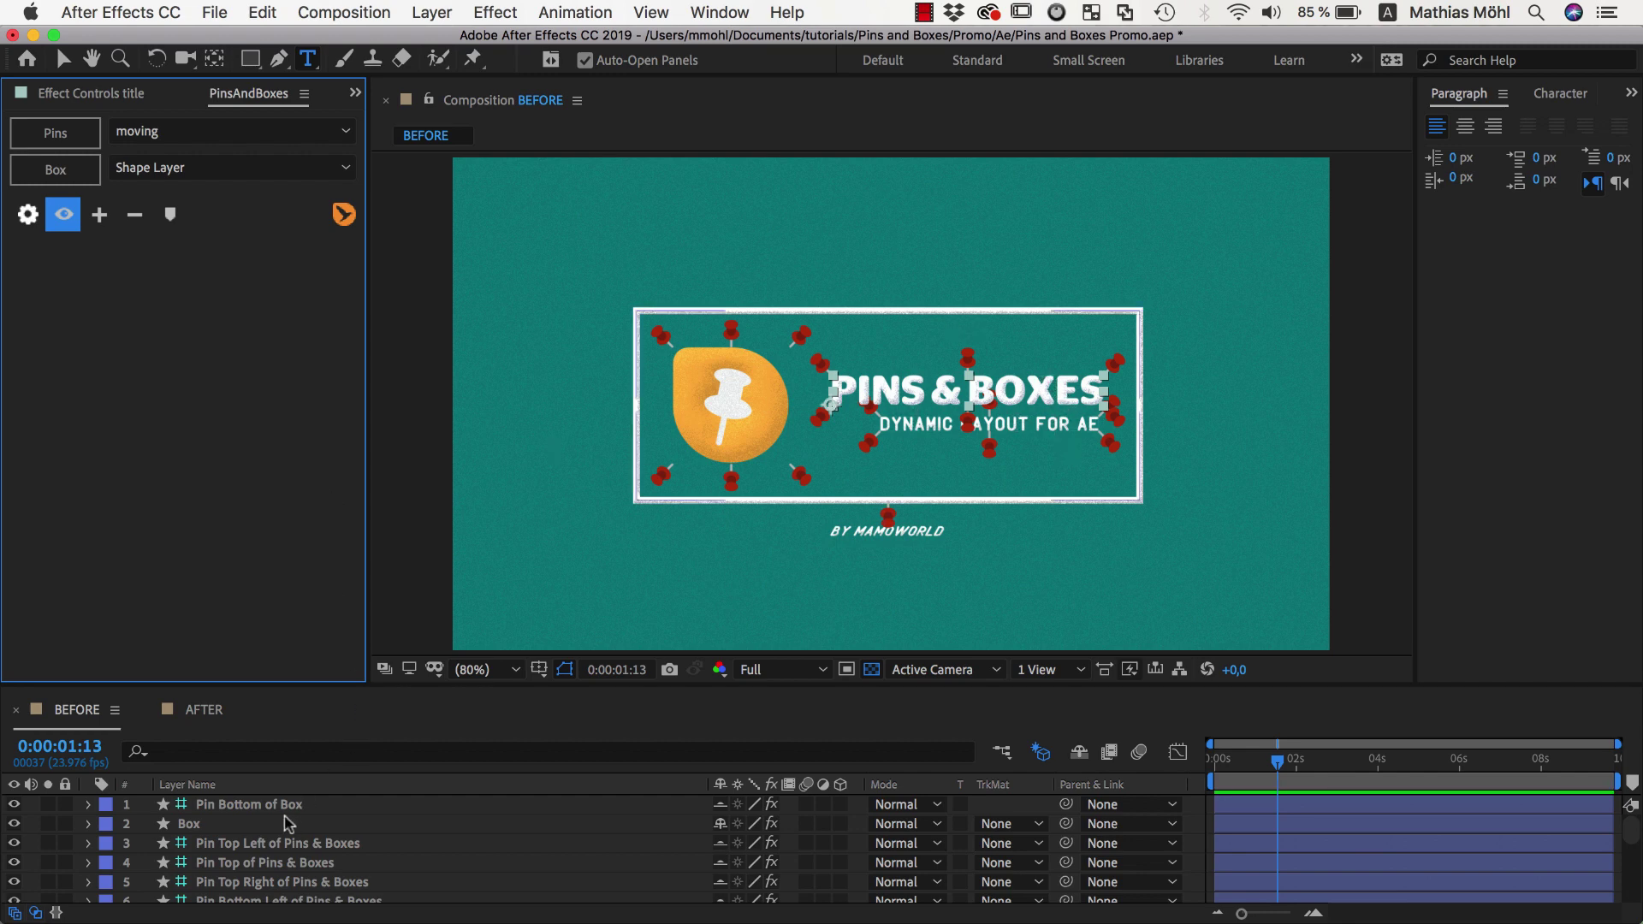
- Open the effect controls of the Box layer and select its Box effect
{"action": "left_click", "coordinate": [182, 826]}
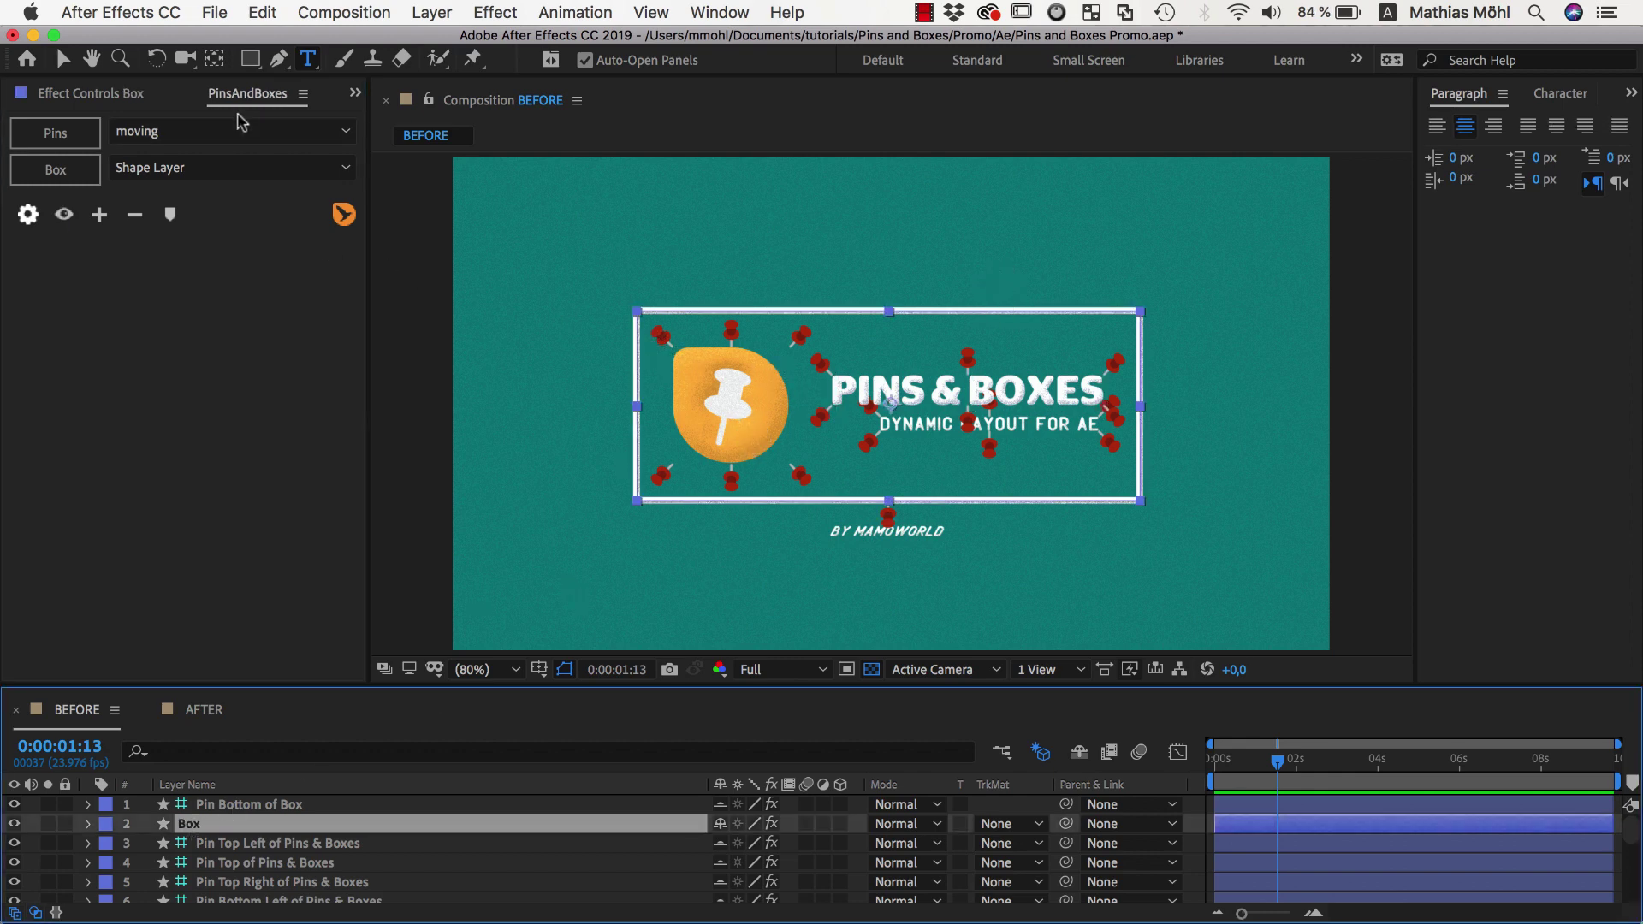
{"action": "left_click", "coordinate": [355, 93]}
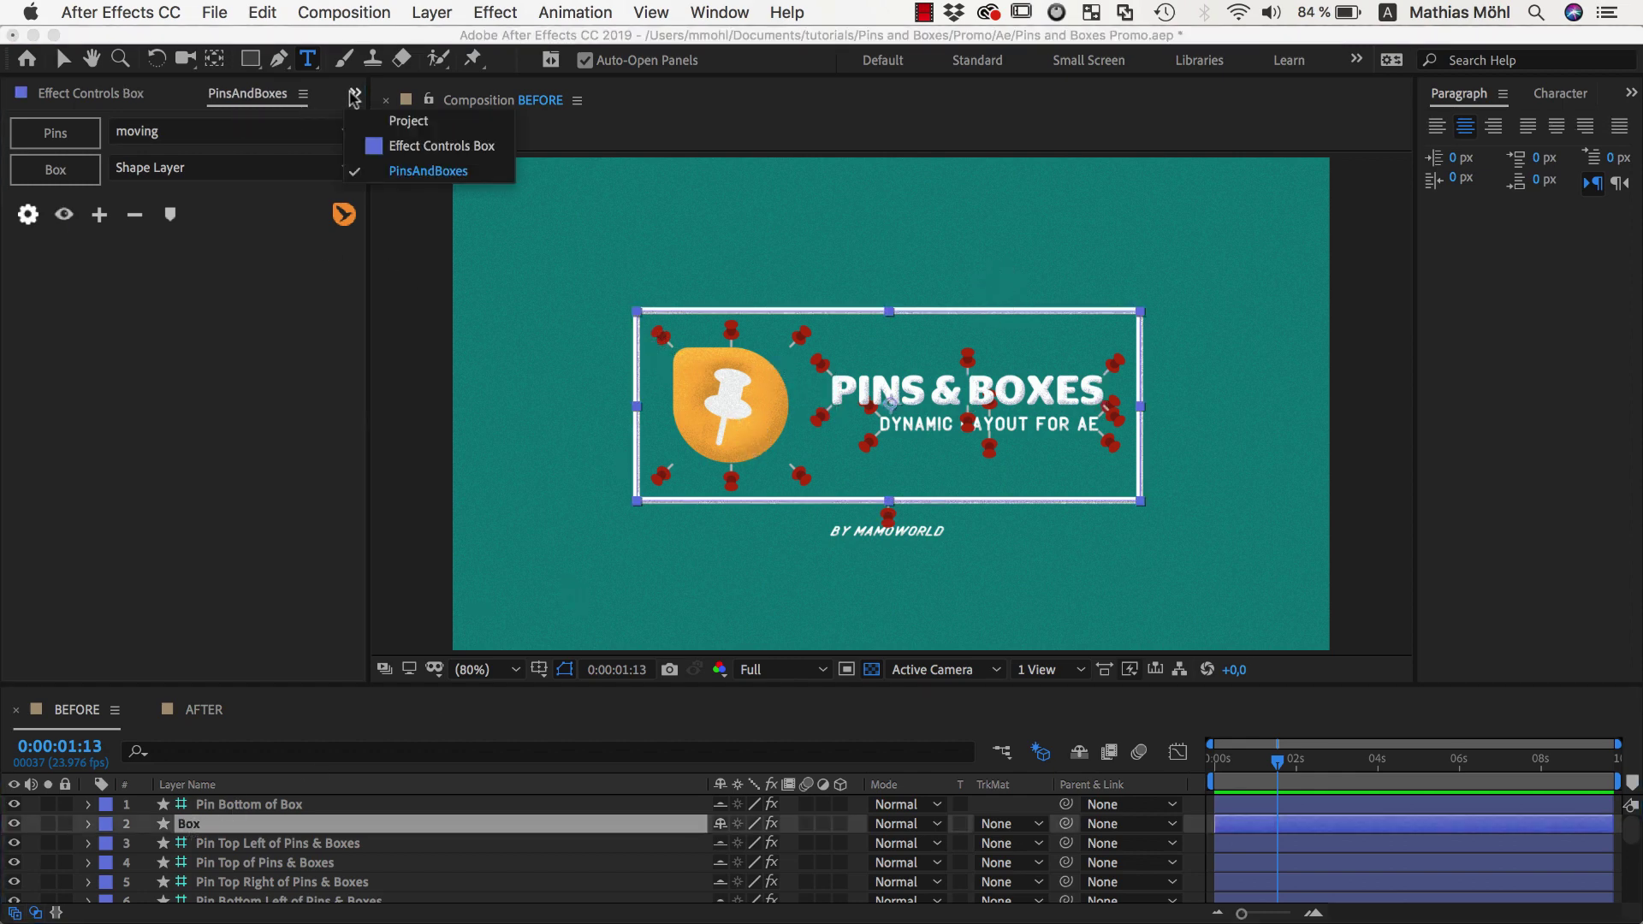
{"action": "left_click", "coordinate": [374, 145]}
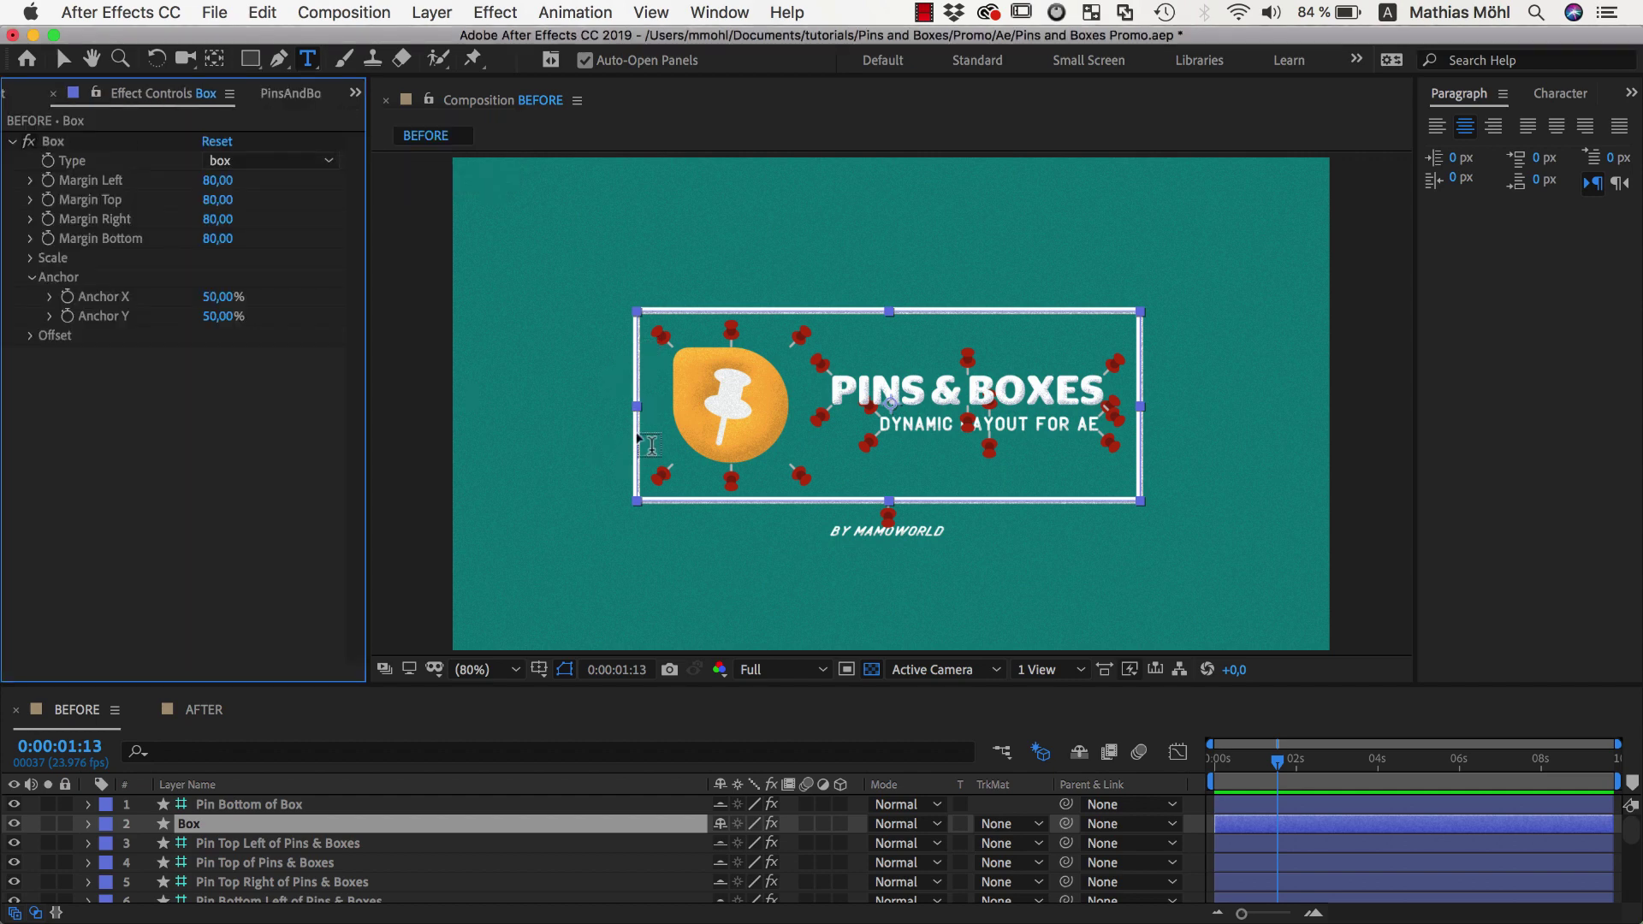
{"action": "left_click", "coordinate": [54, 141]}
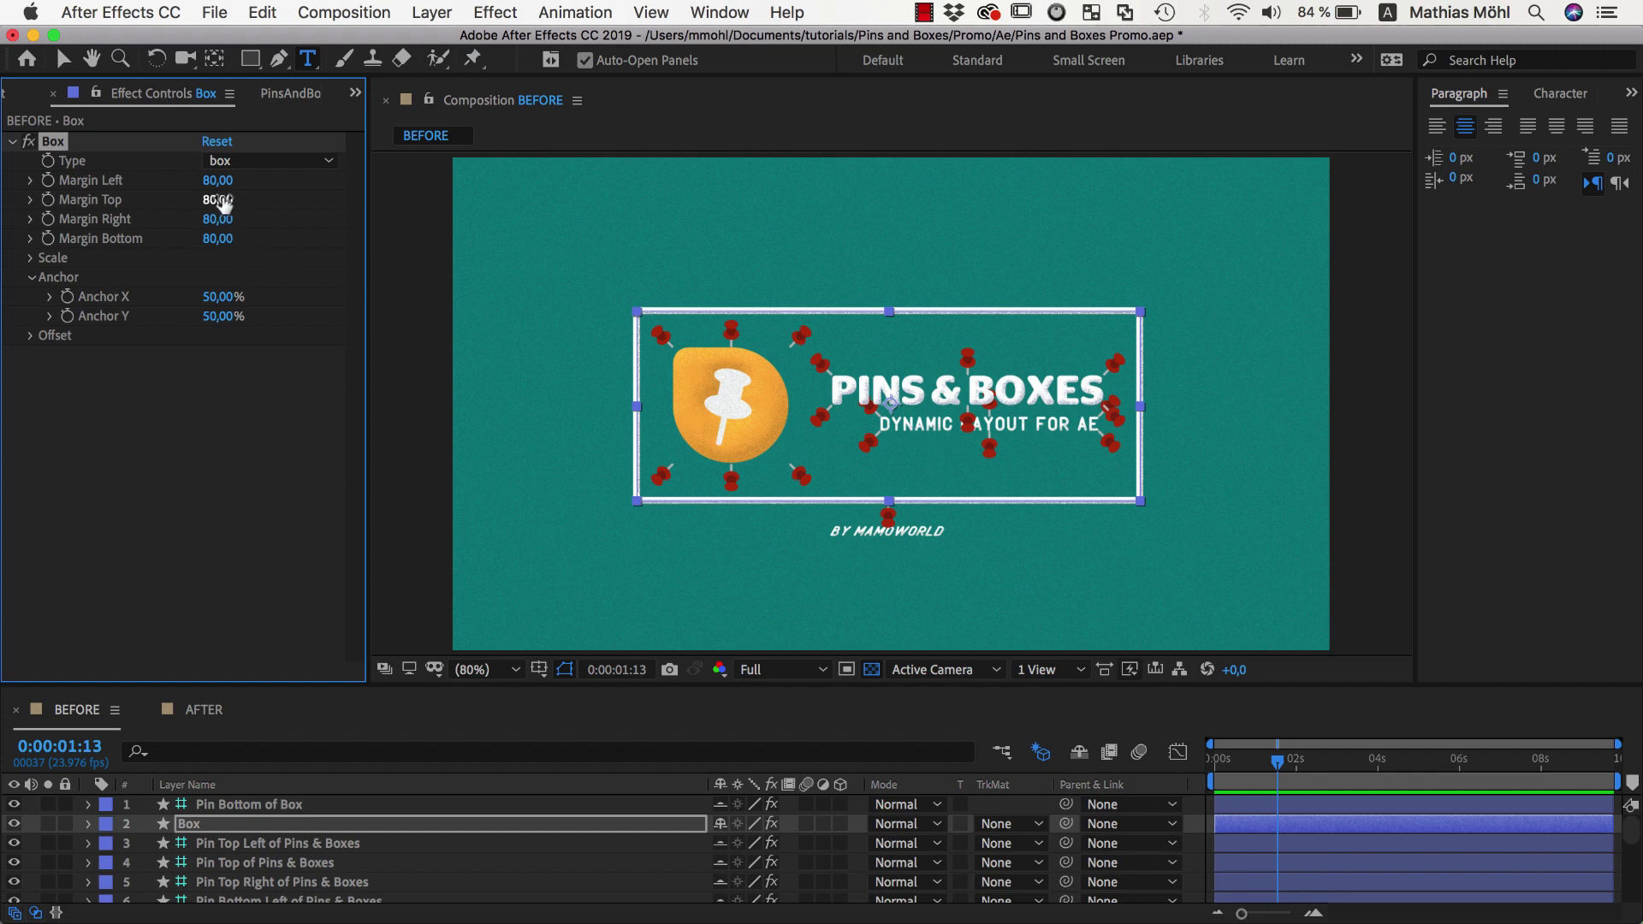
- Try out different margin and Scale X values on the Box effect
{"action": "left_click_drag", "start_coordinate": [253, 183], "coordinate": [242, 183]}
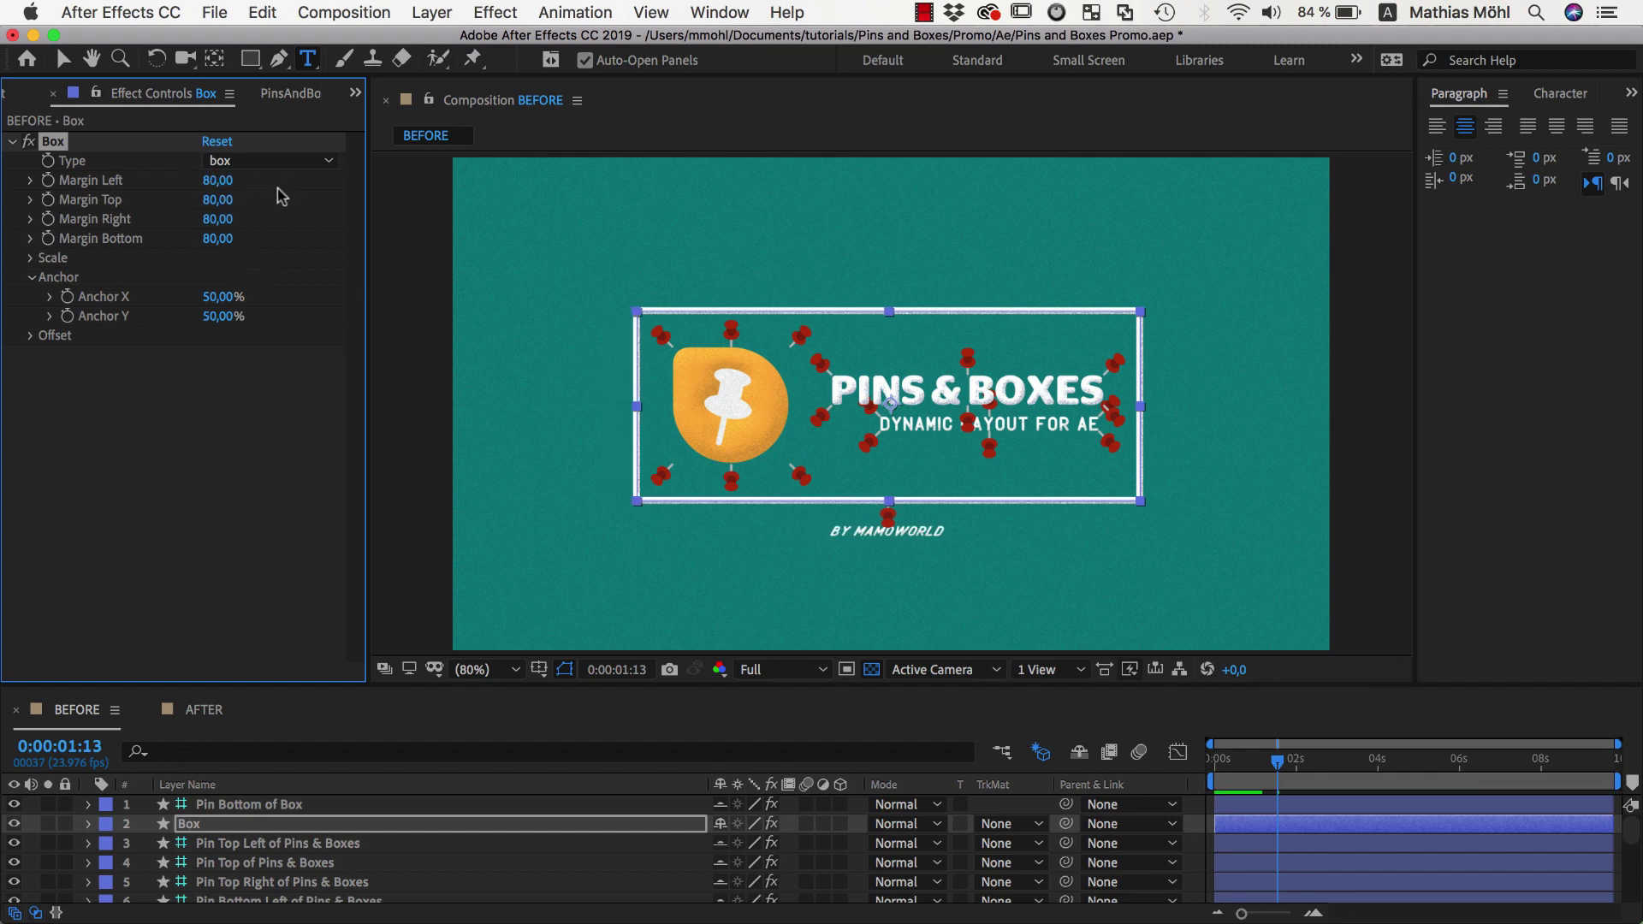
{"action": "left_click", "coordinate": [28, 257]}
{"action": "left_click", "coordinate": [221, 276]}
{"action": "type", "text": "51"}
{"action": "key", "text": "Return"}
{"action": "mouse_move", "coordinate": [219, 277]}
{"action": "left_mouse_down"}
{"action": "mouse_move", "coordinate": [202, 287]}
{"action": "mouse_move", "coordinate": [243, 297]}
{"action": "left_mouse_up"}
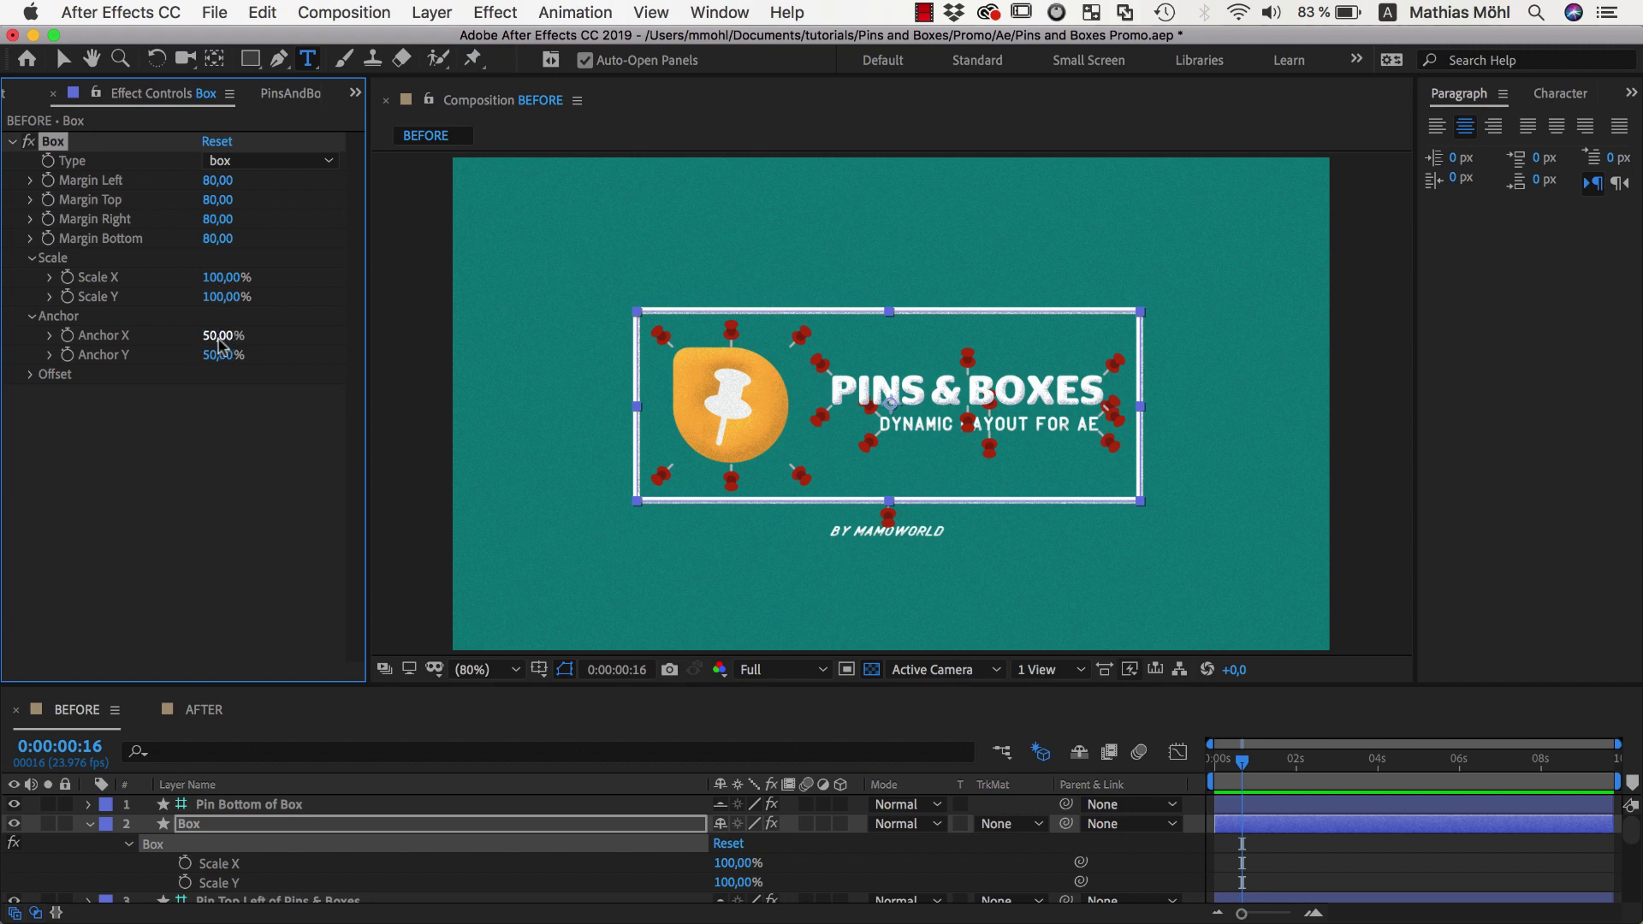
- Try an Offset X of 100% on the Box effect and return it to 0%
{"action": "left_click", "coordinate": [32, 377]}
{"action": "left_click", "coordinate": [218, 395]}
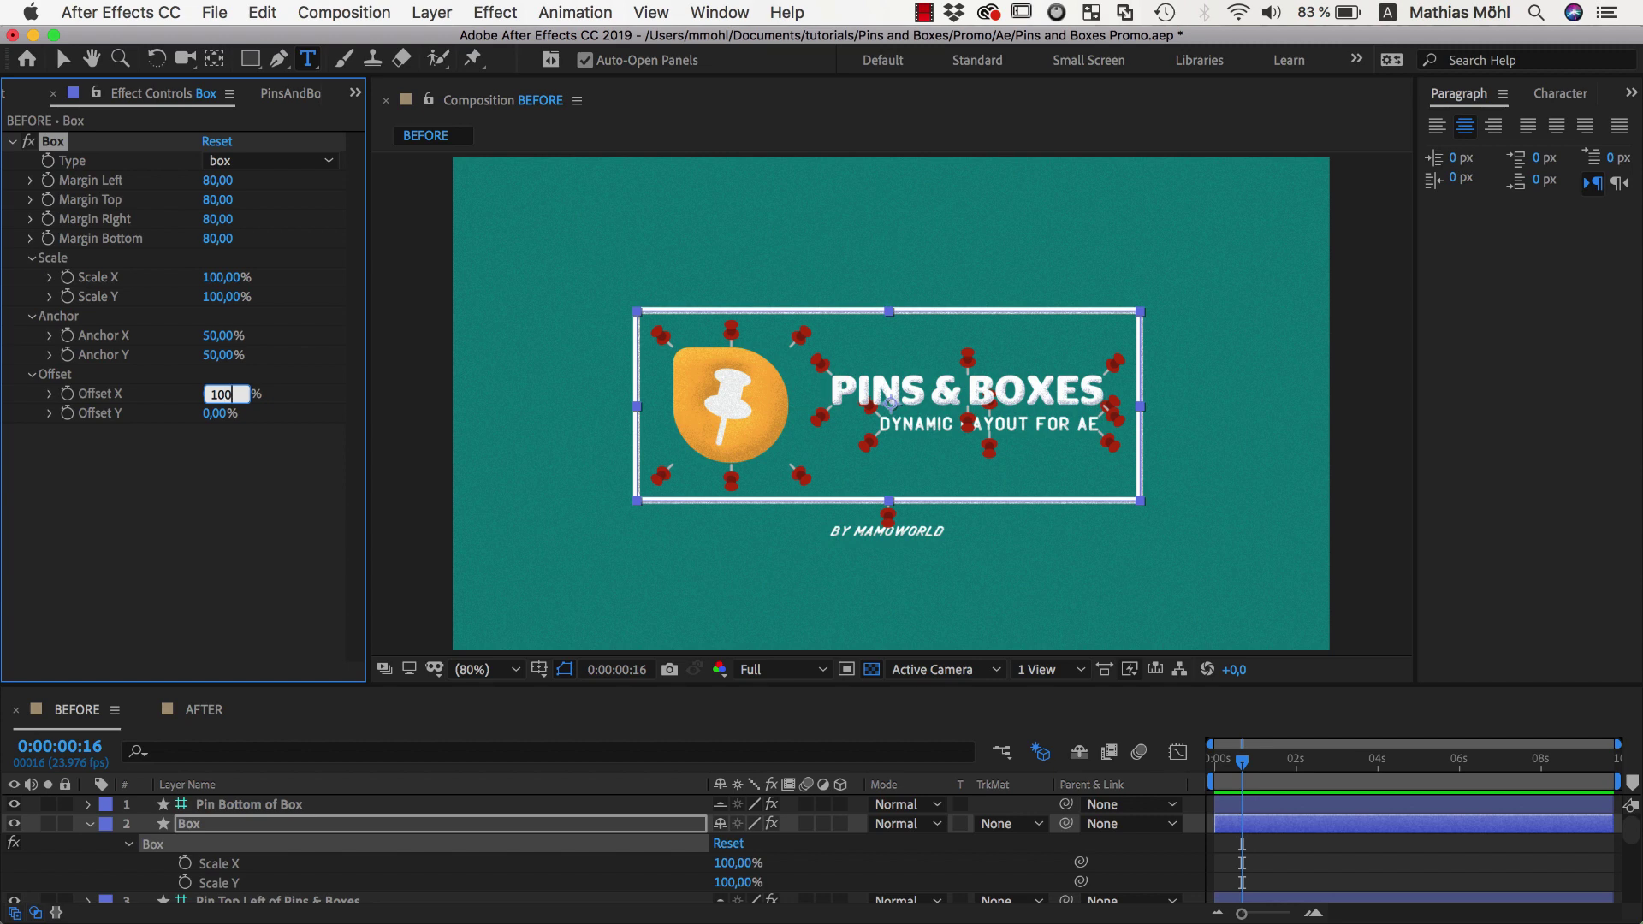
{"action": "key", "text": "Return"}
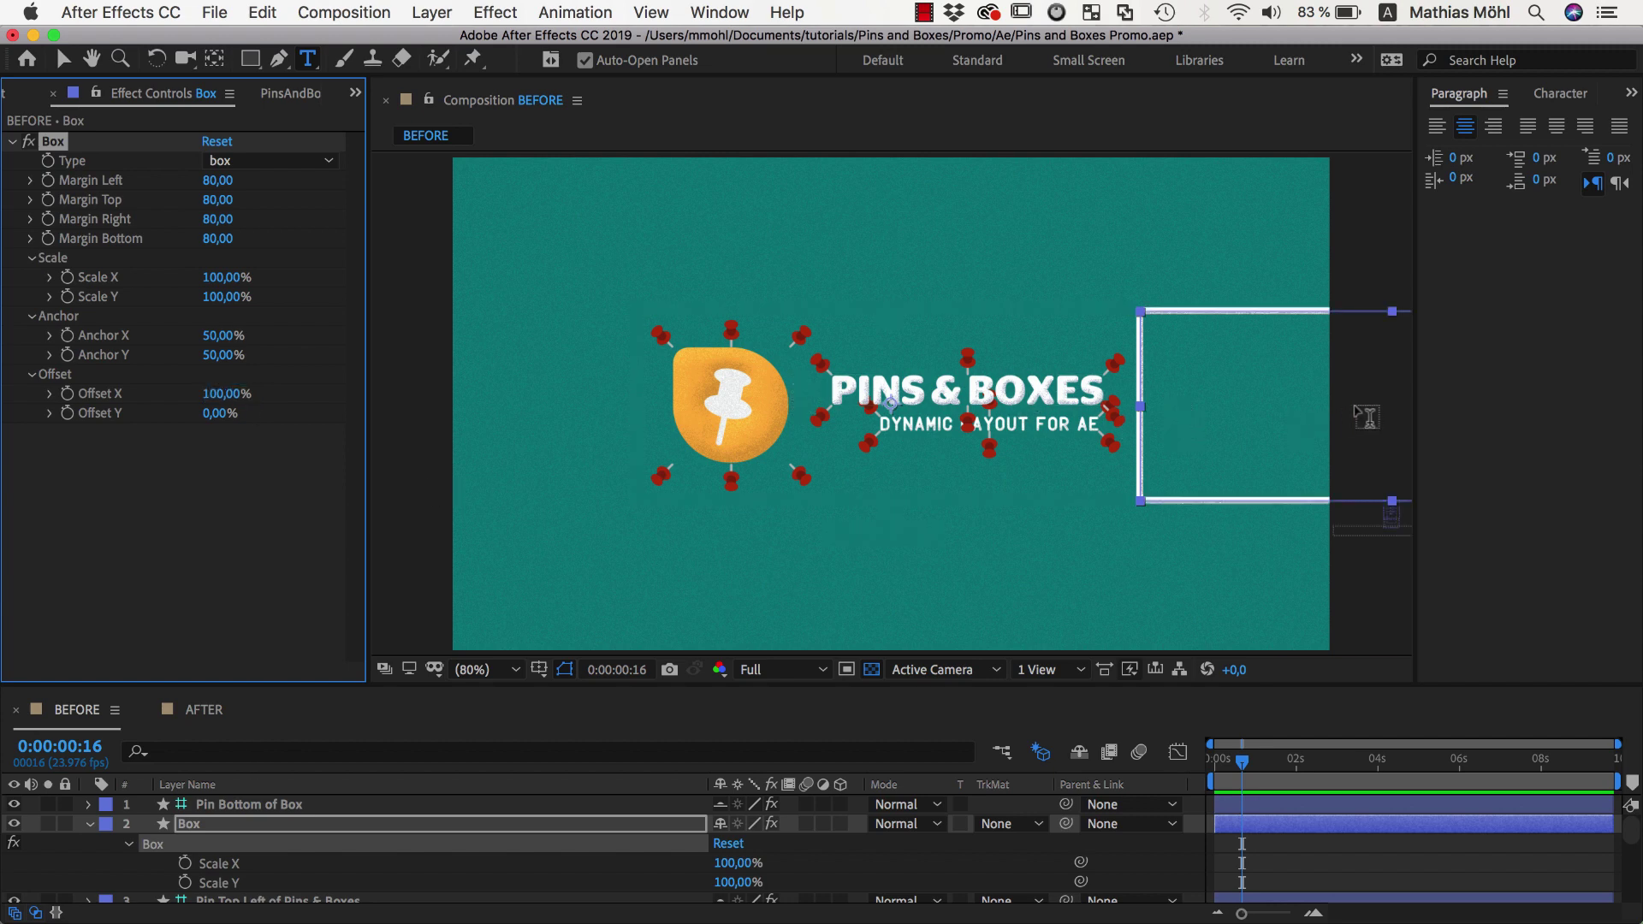
{"action": "left_click", "coordinate": [221, 394]}
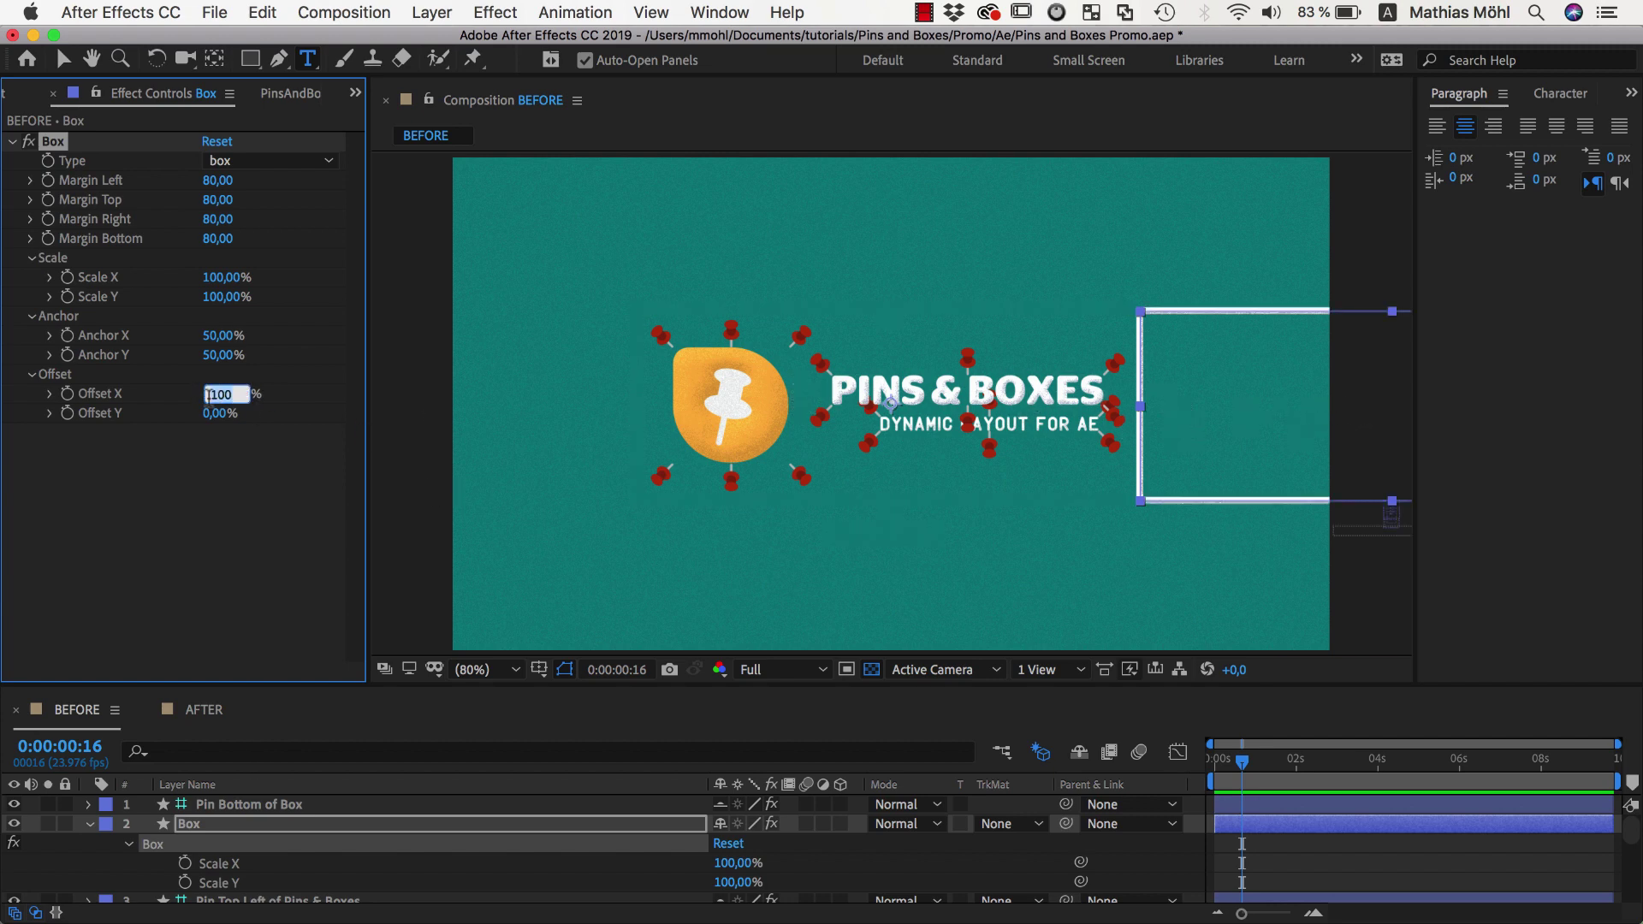
{"action": "type", "text": "0"}
{"action": "key", "text": "Return"}
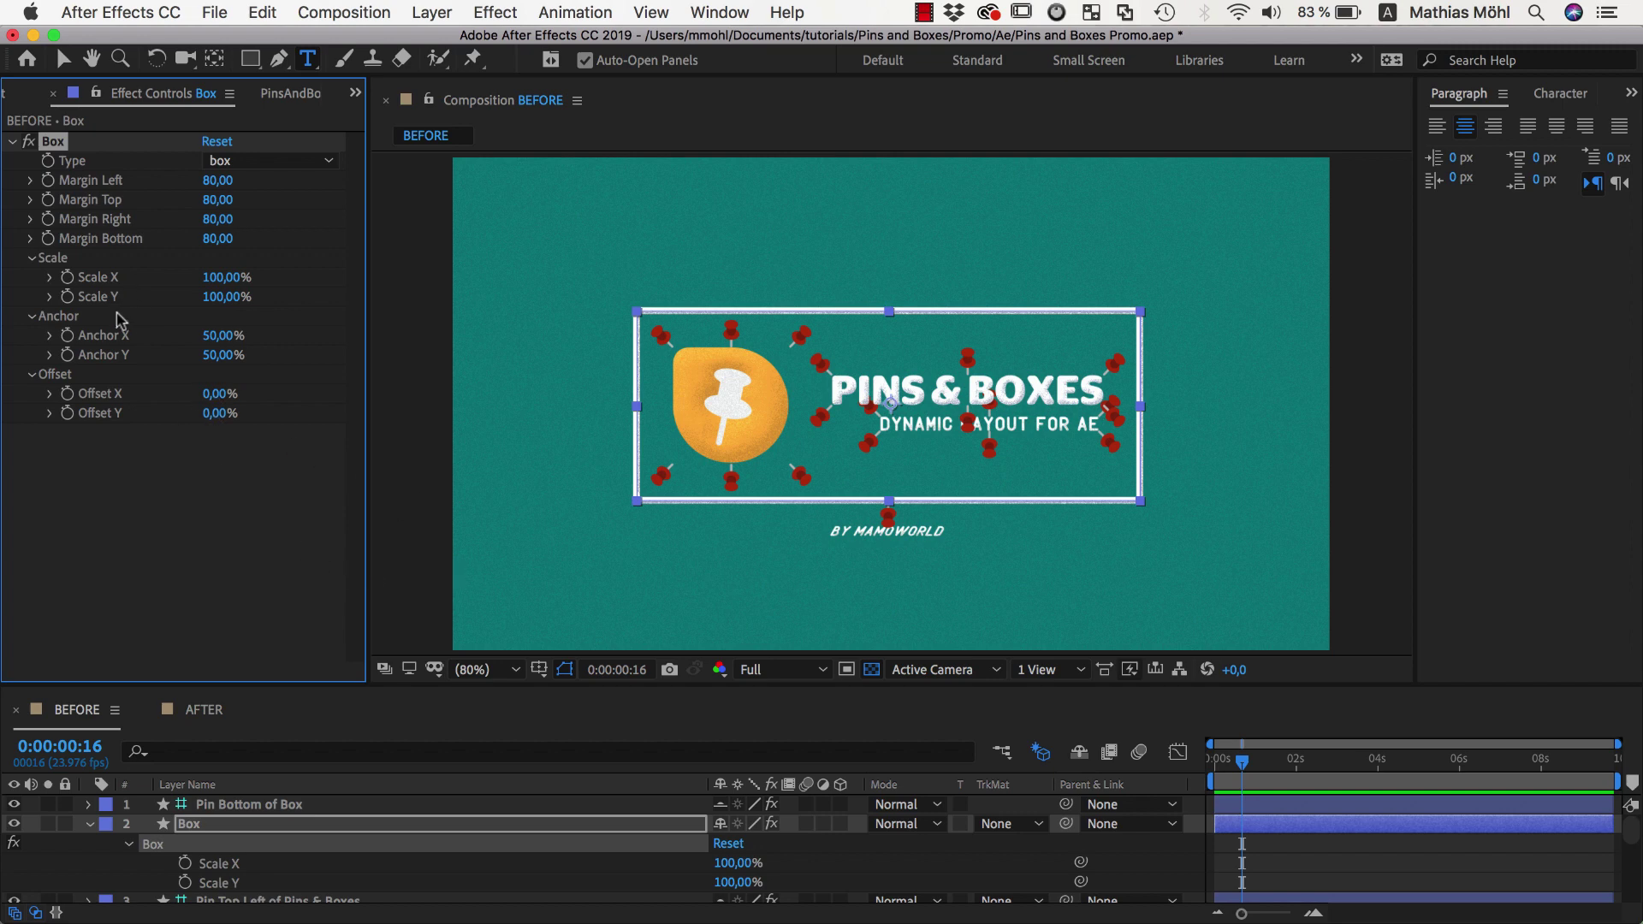
- Keyframe the box's Scale Y at 100% on 0:00:00:16 and at 0% on 0:00:00:07
{"action": "left_click", "coordinate": [68, 296]}
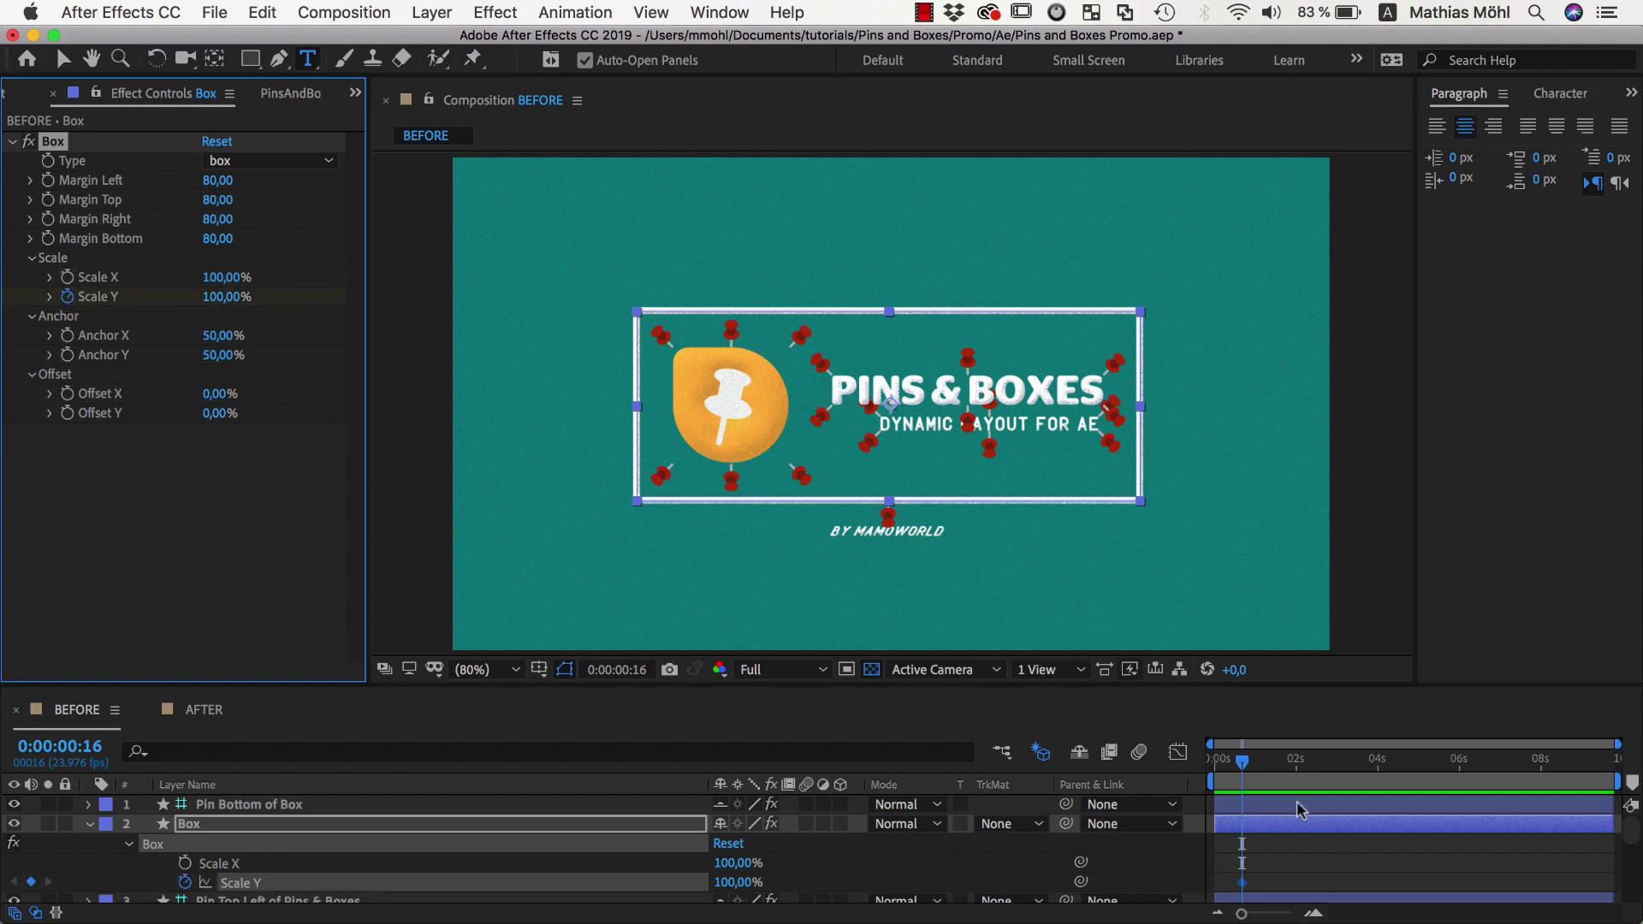
{"action": "left_click_drag", "start_coordinate": [1242, 762], "coordinate": [1227, 762]}
{"action": "left_click", "coordinate": [226, 297]}
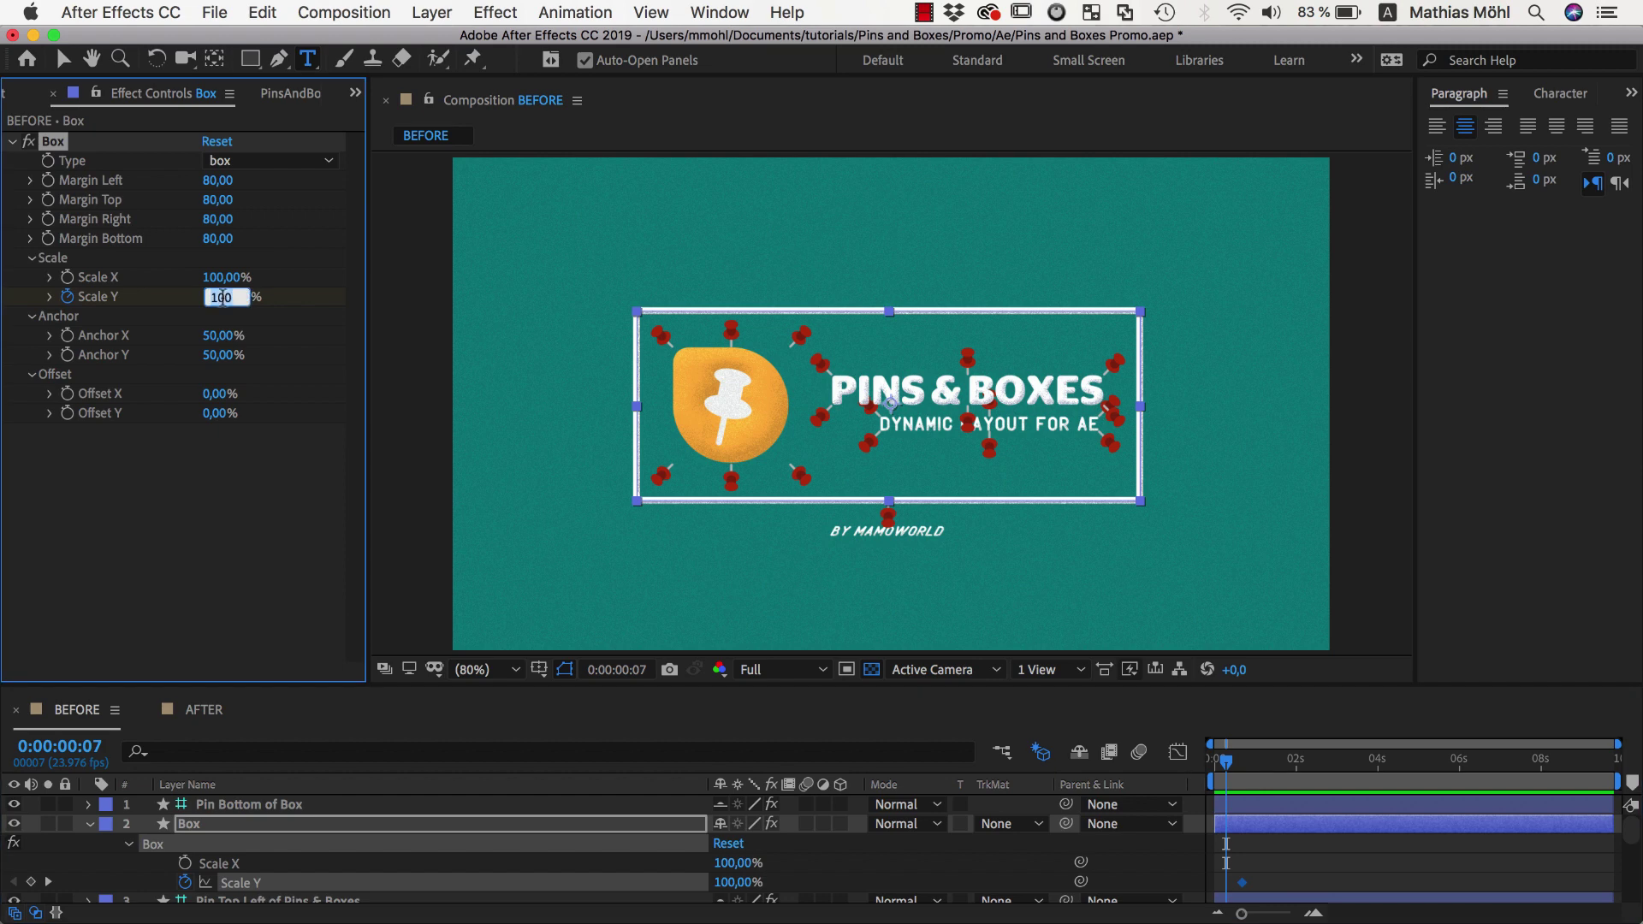
{"action": "key", "text": "Return"}
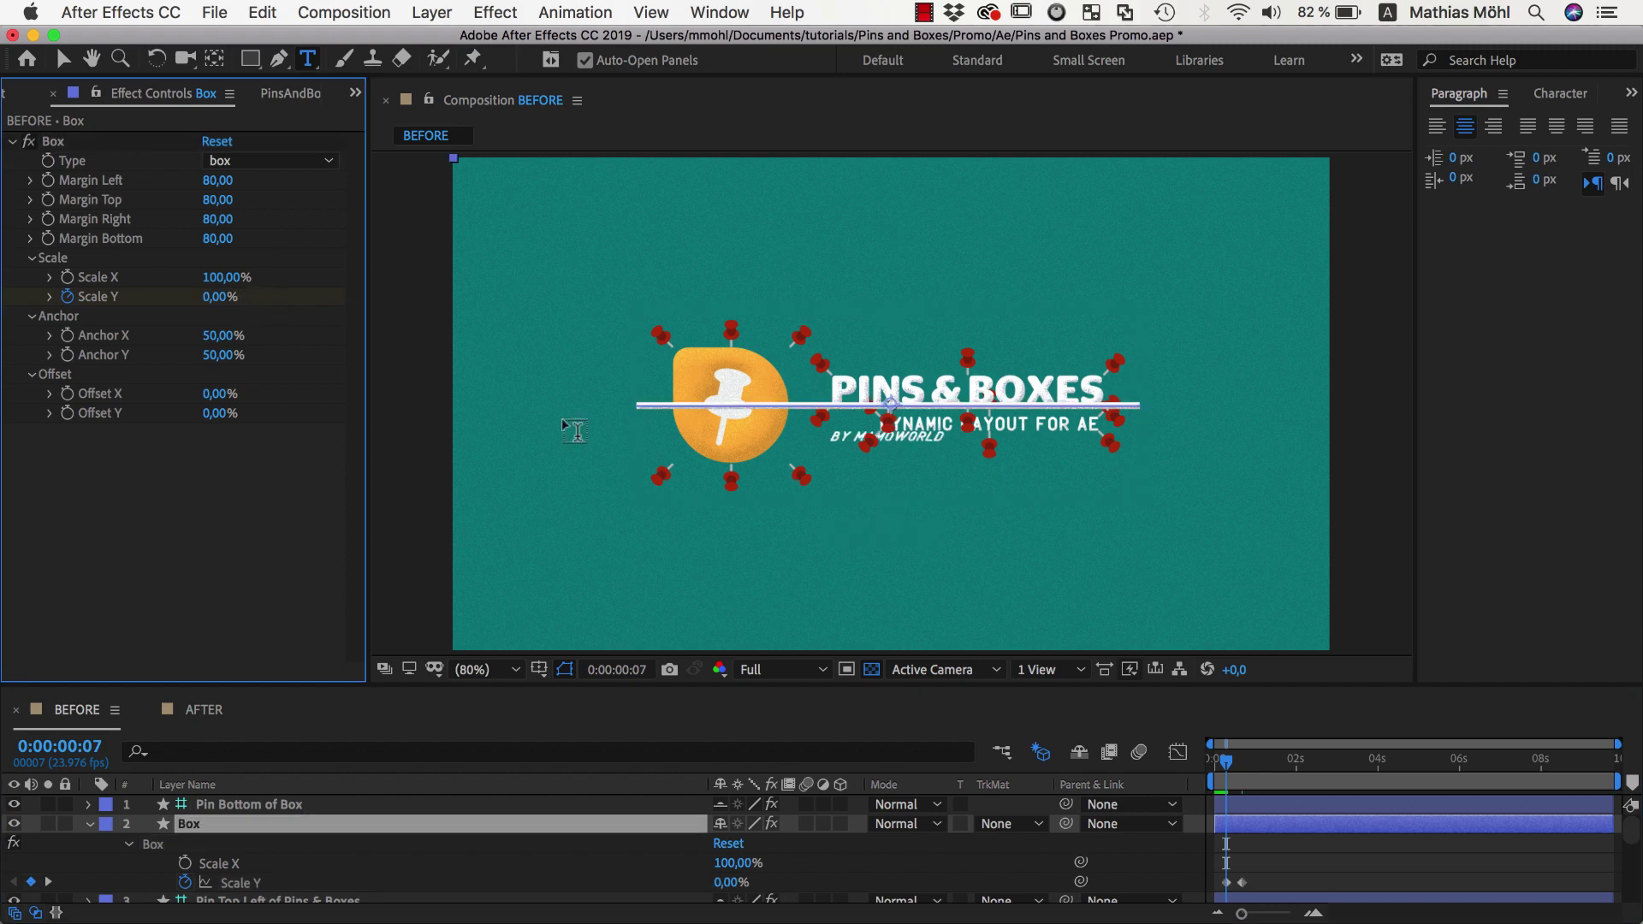
- Keyframe the box's Scale X at 100% on 0:00:00:06 and 0% on 0:00:00:00, and preview the animation
{"action": "mouse_move", "coordinate": [1228, 770]}
{"action": "left_mouse_down"}
{"action": "mouse_move", "coordinate": [1248, 764]}
{"action": "mouse_move", "coordinate": [1225, 764]}
{"action": "left_mouse_up"}
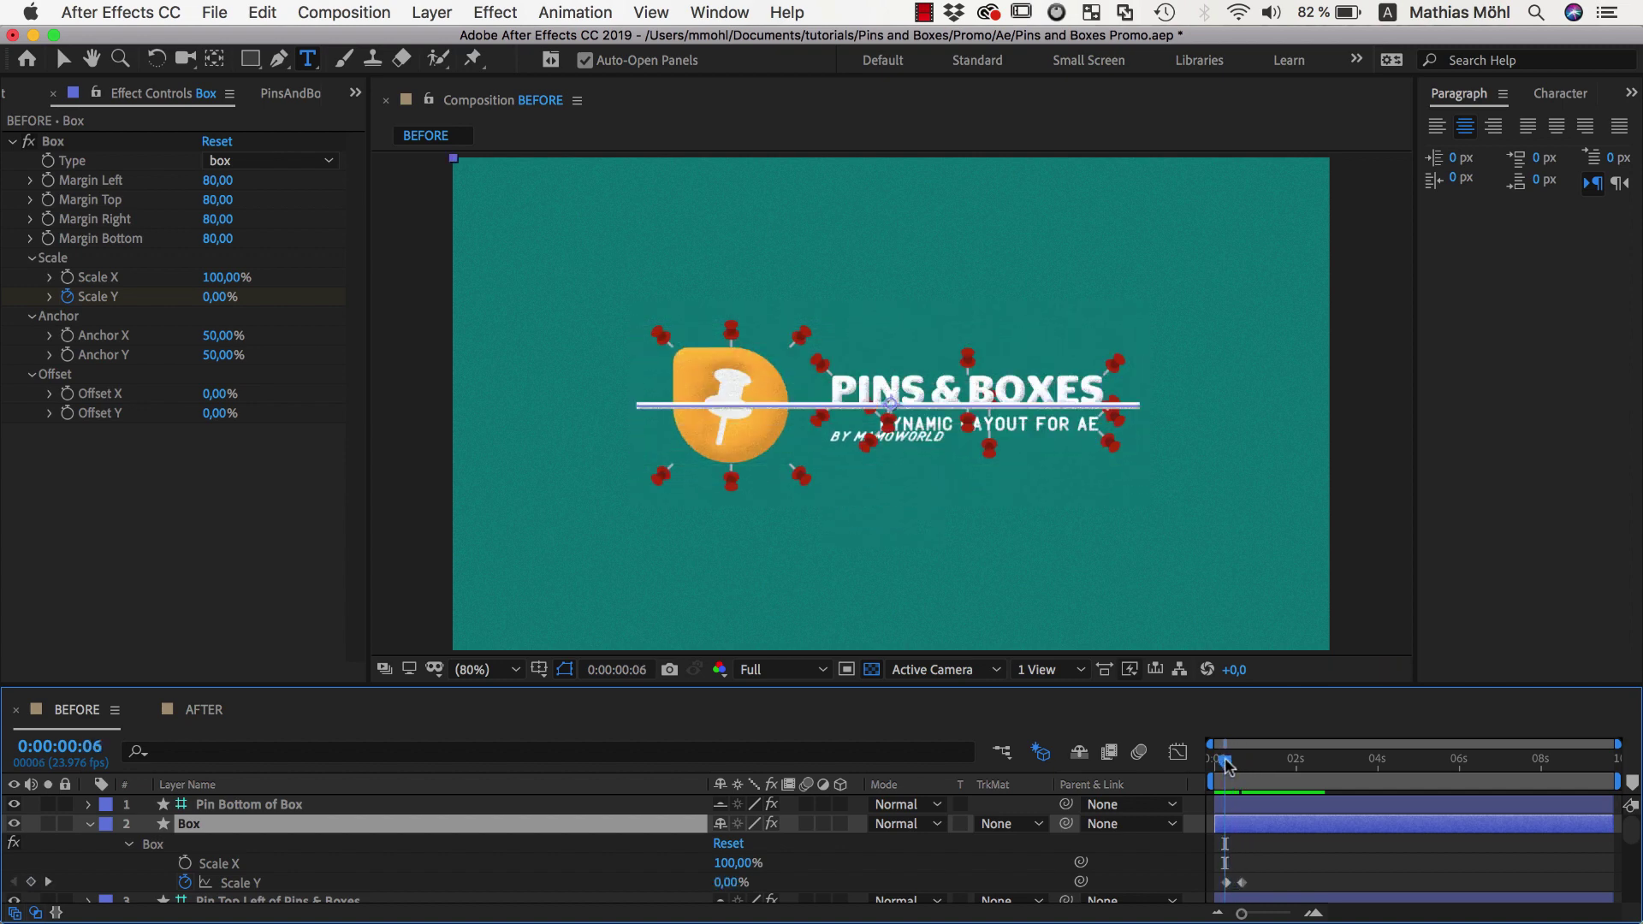
{"action": "left_click", "coordinate": [68, 277]}
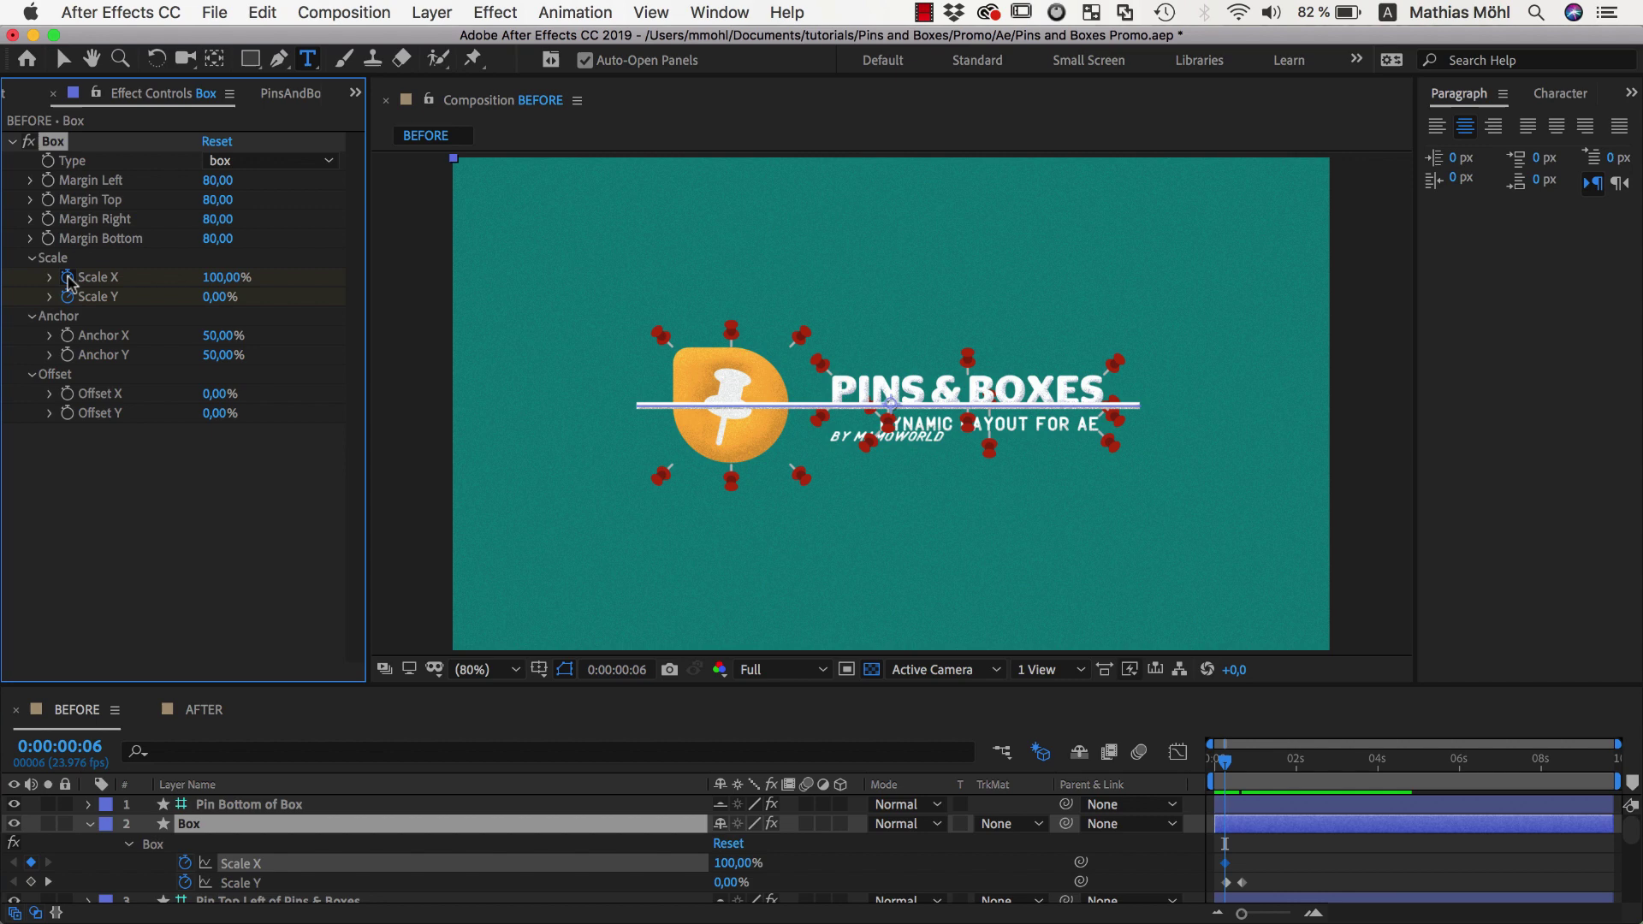
{"action": "left_click_drag", "start_coordinate": [1222, 764], "coordinate": [1214, 764]}
{"action": "left_click_drag", "start_coordinate": [218, 277], "coordinate": [139, 278]}
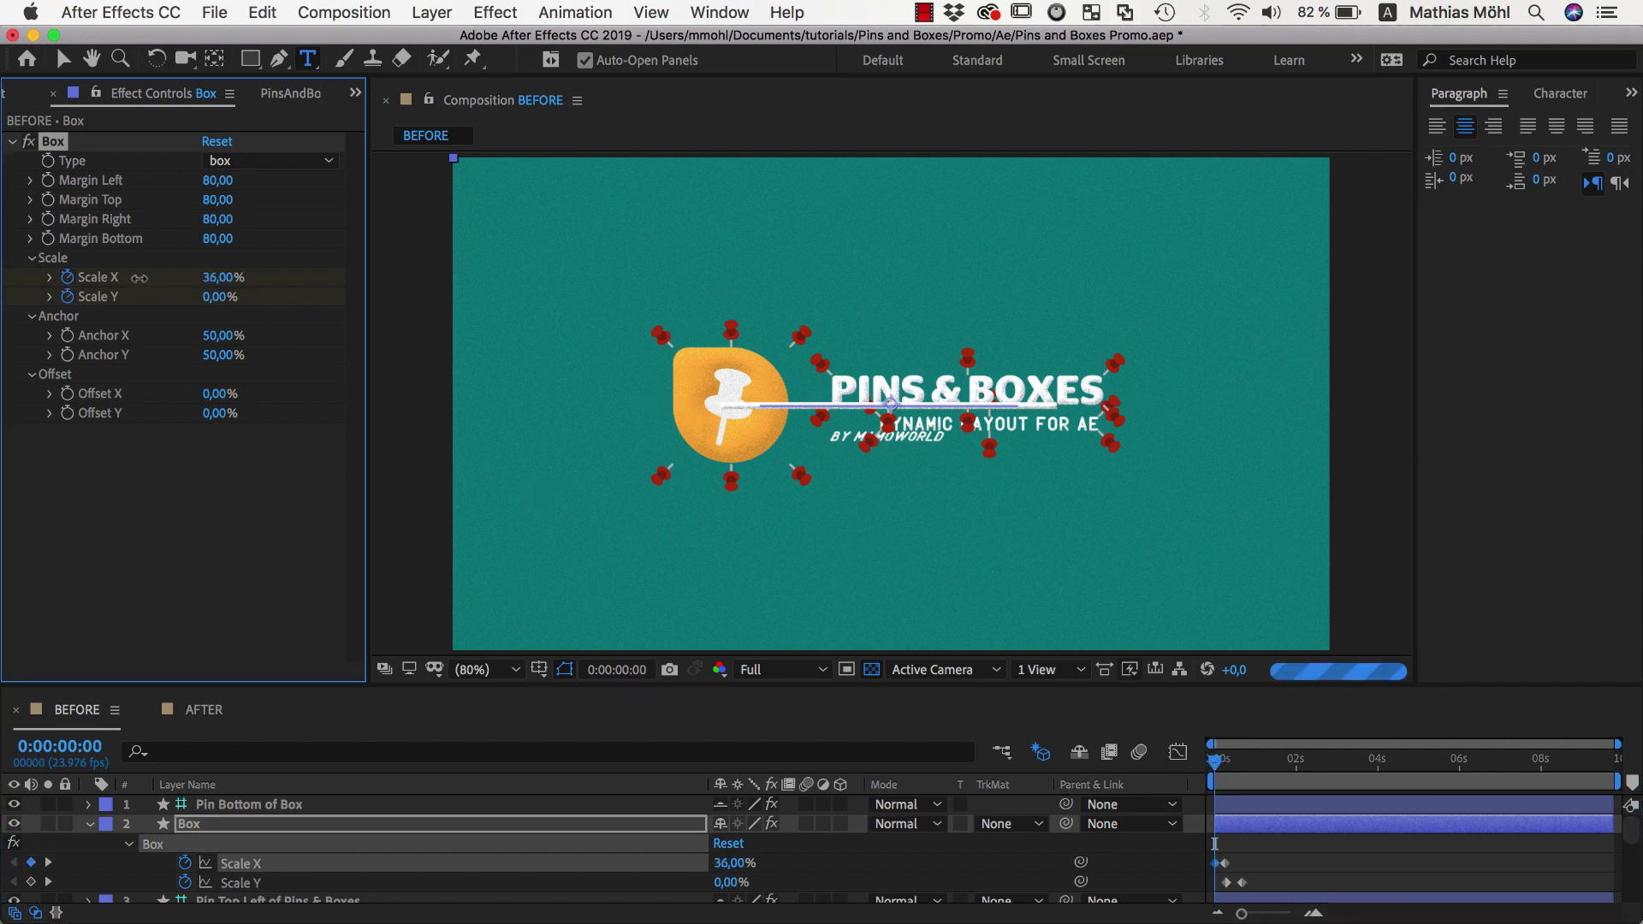
{"action": "key", "text": "space"}
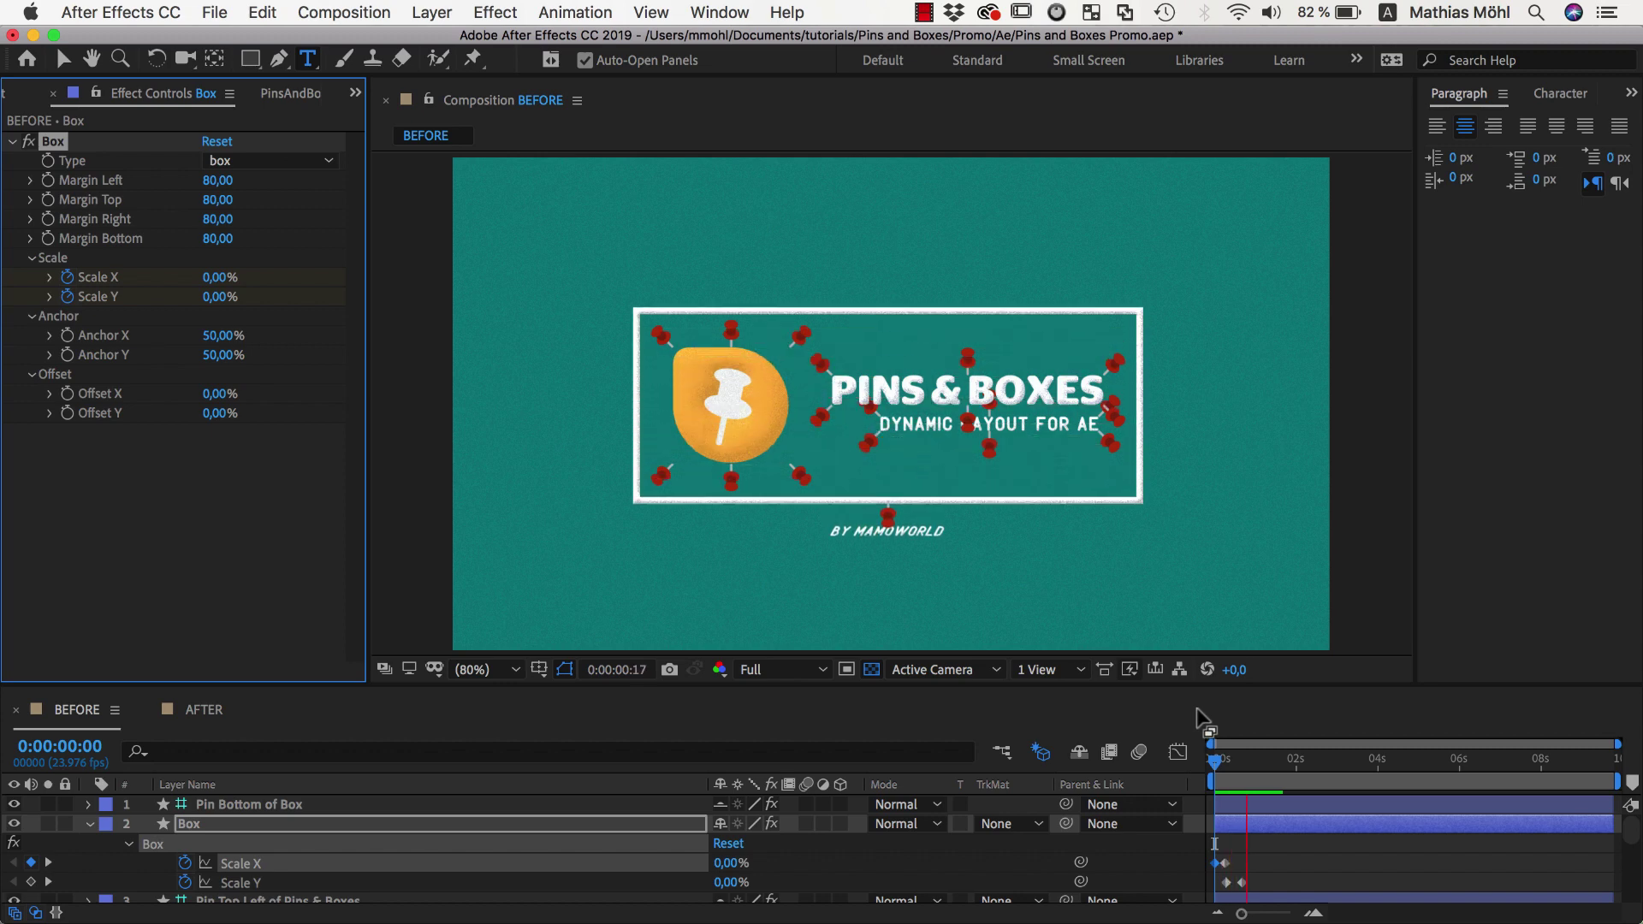
- Move the current time to 0:00:00:21 and hide all pins in the composition
{"action": "left_click_drag", "start_coordinate": [1238, 764], "coordinate": [1250, 766]}
{"action": "left_click", "coordinate": [291, 92]}
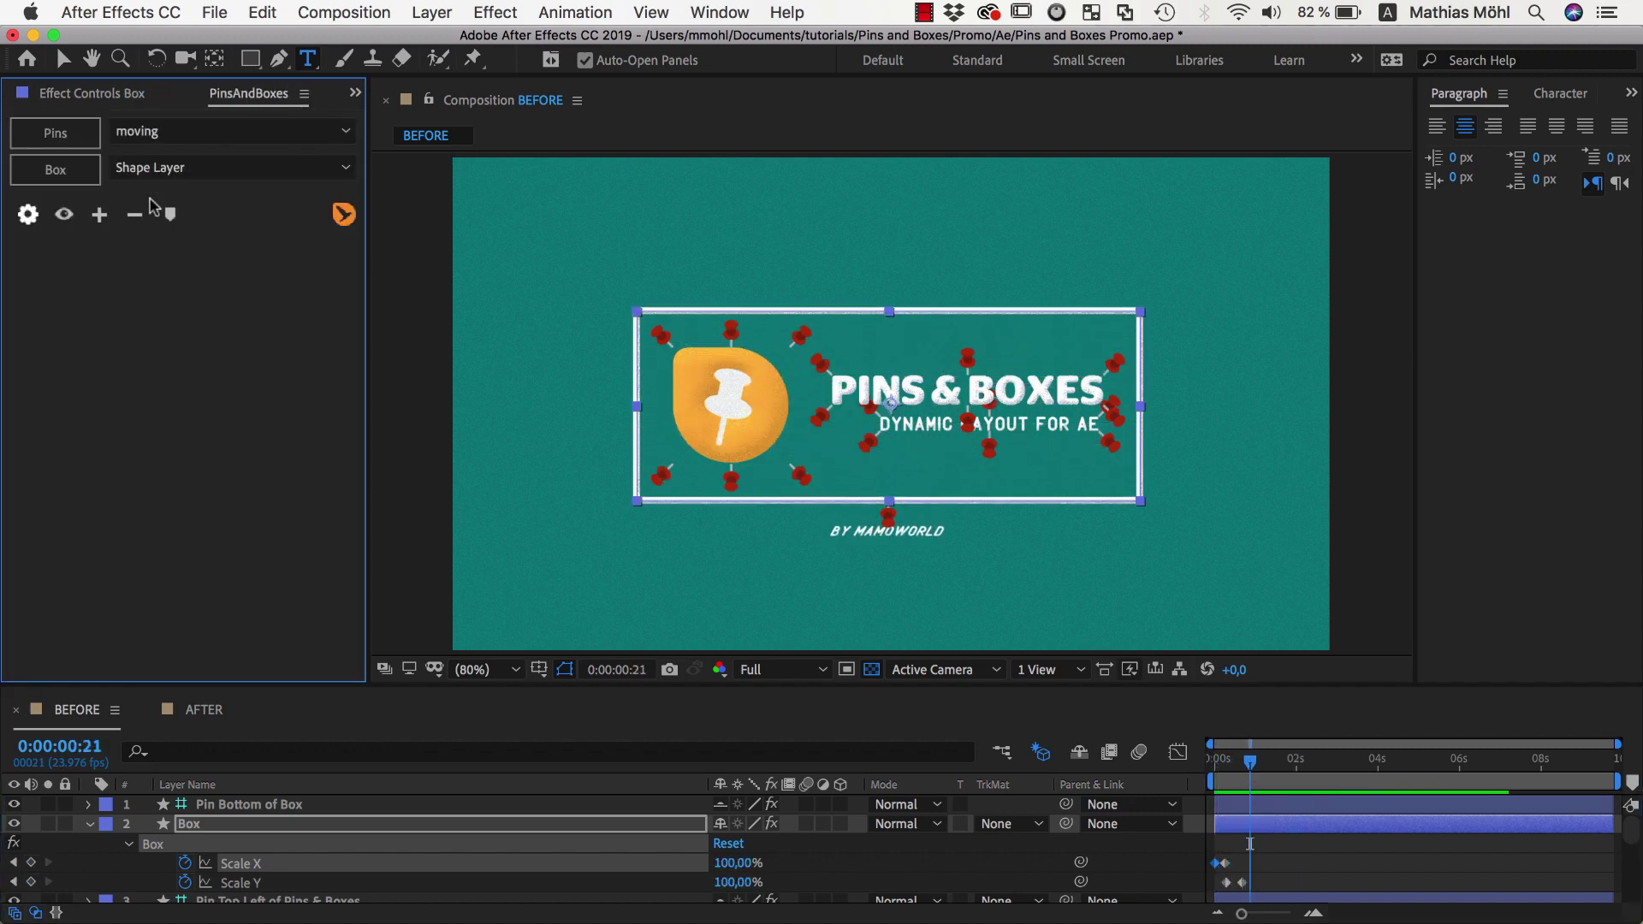
{"action": "left_click", "coordinate": [64, 216]}
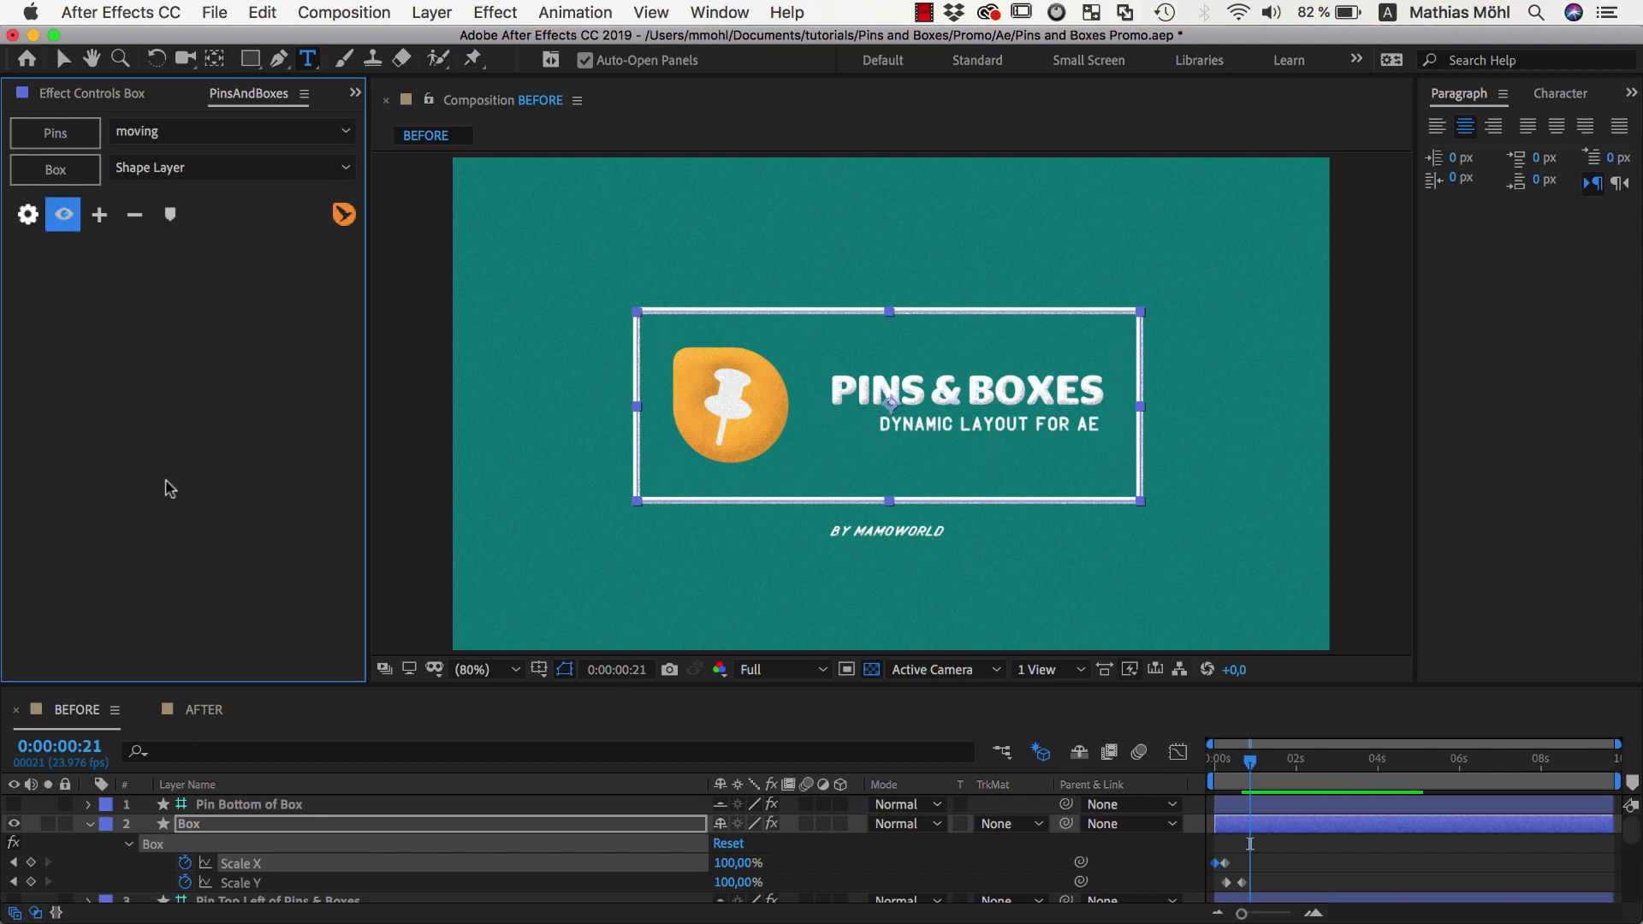
- Hide the shy pin layers in an enlarged timeline and collapse the Box layer's properties
{"action": "left_click_drag", "start_coordinate": [434, 679], "coordinate": [434, 606]}
{"action": "scroll", "coordinate": [343, 775], "scroll_direction": "down", "scroll_amount": 3}
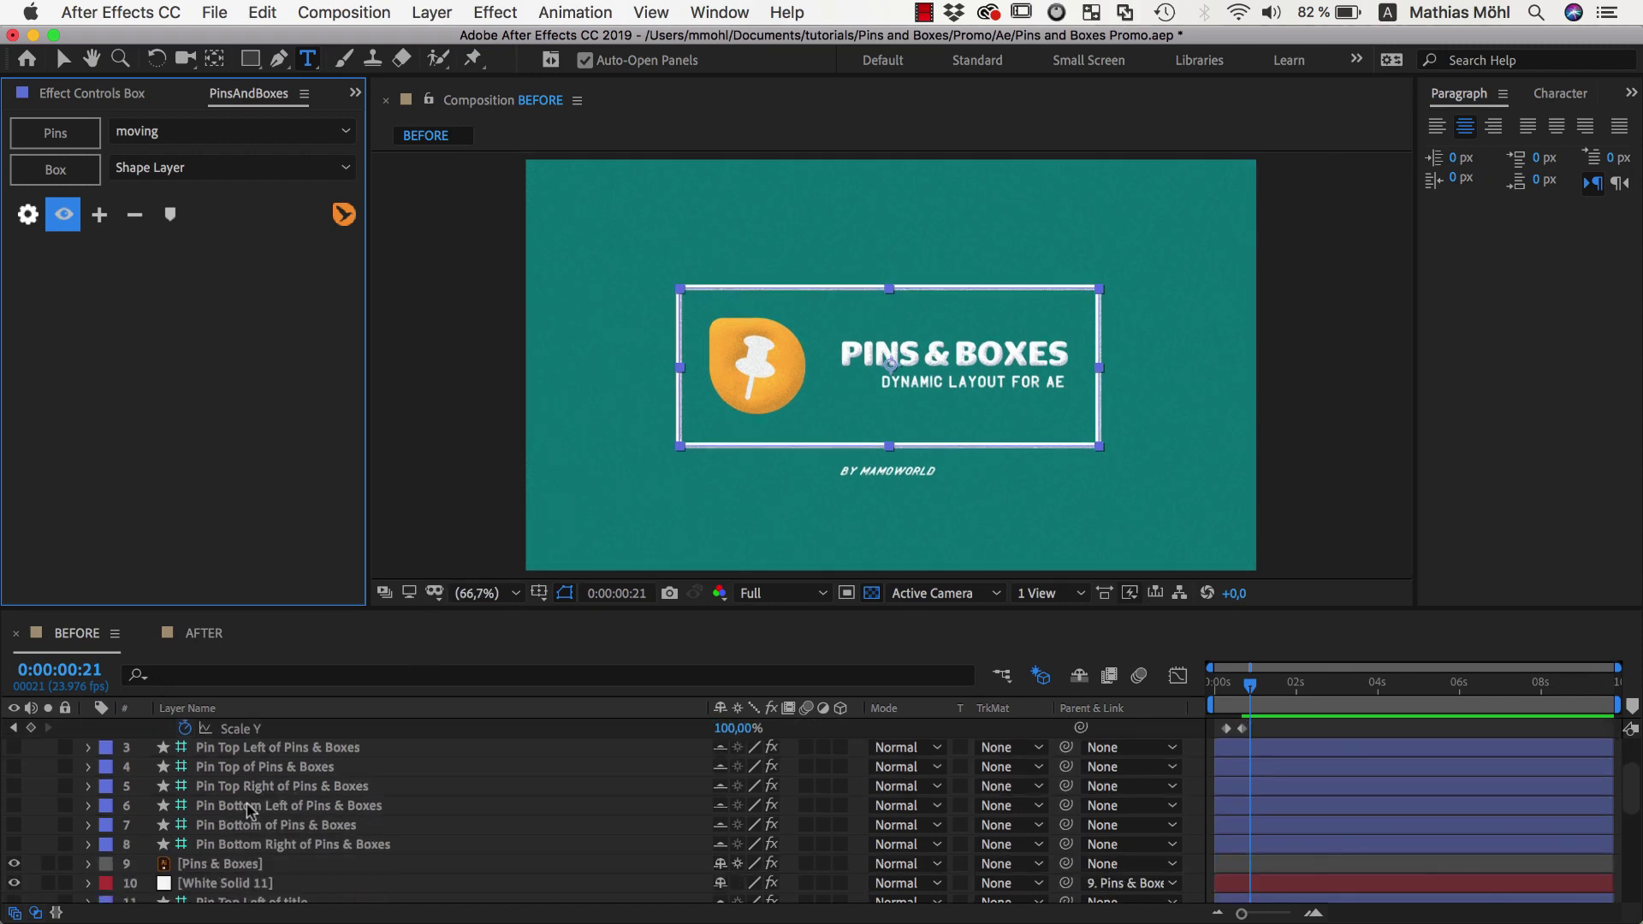
{"action": "scroll", "coordinate": [248, 811], "scroll_direction": "down", "scroll_amount": 3}
{"action": "scroll", "coordinate": [274, 817], "scroll_direction": "up", "scroll_amount": 10}
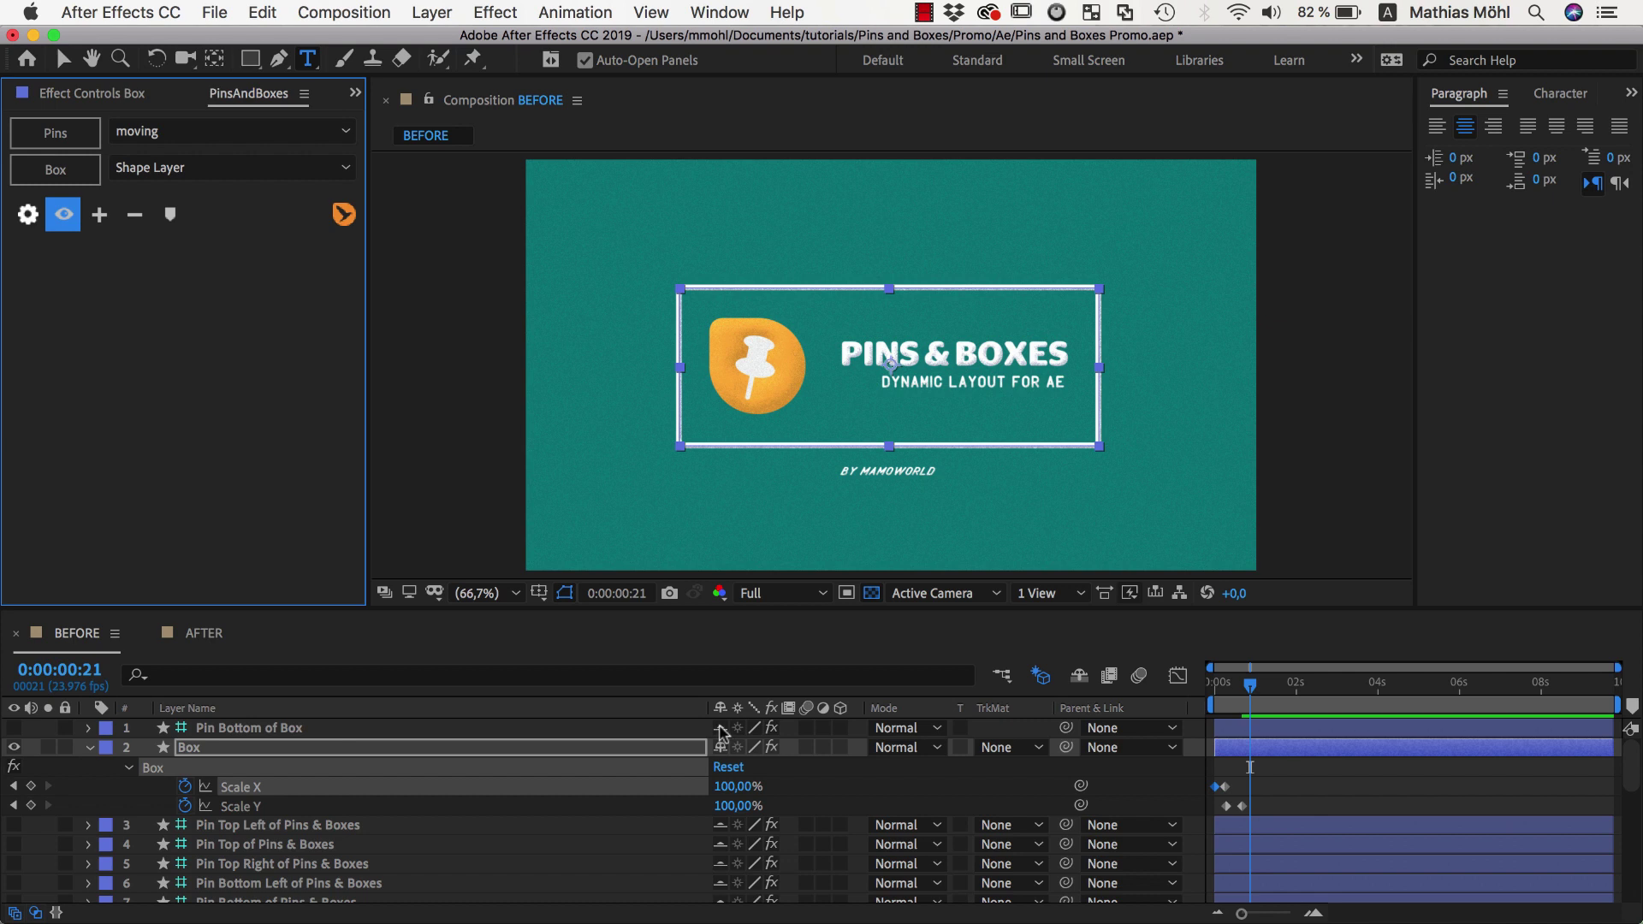
{"action": "left_click", "coordinate": [1079, 675]}
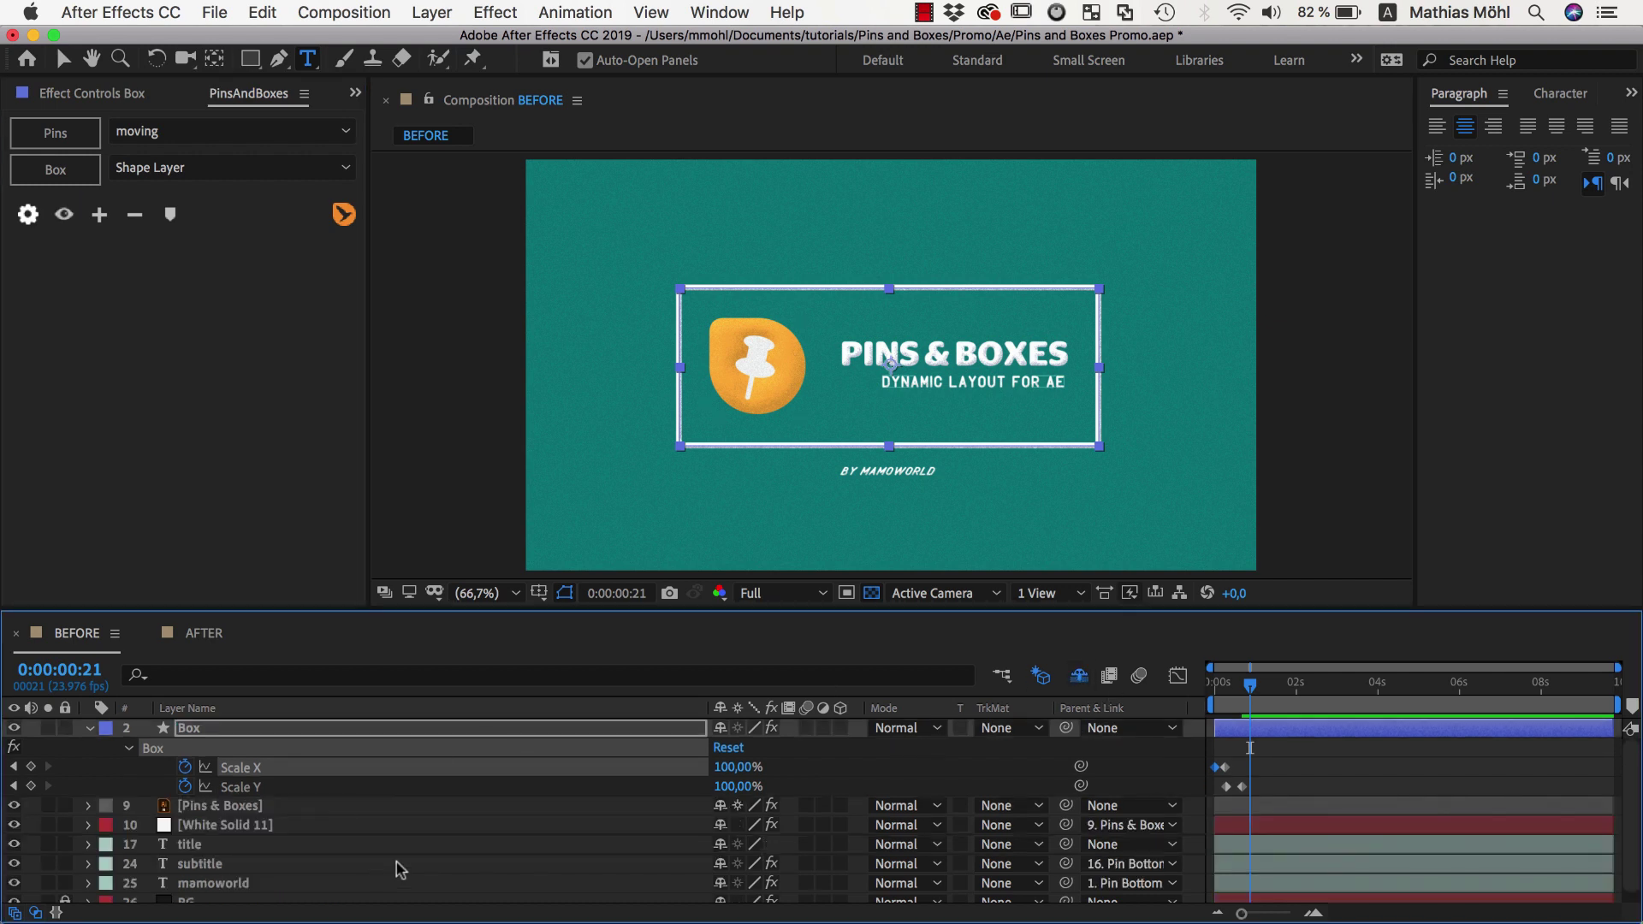
{"action": "left_click", "coordinate": [90, 729]}
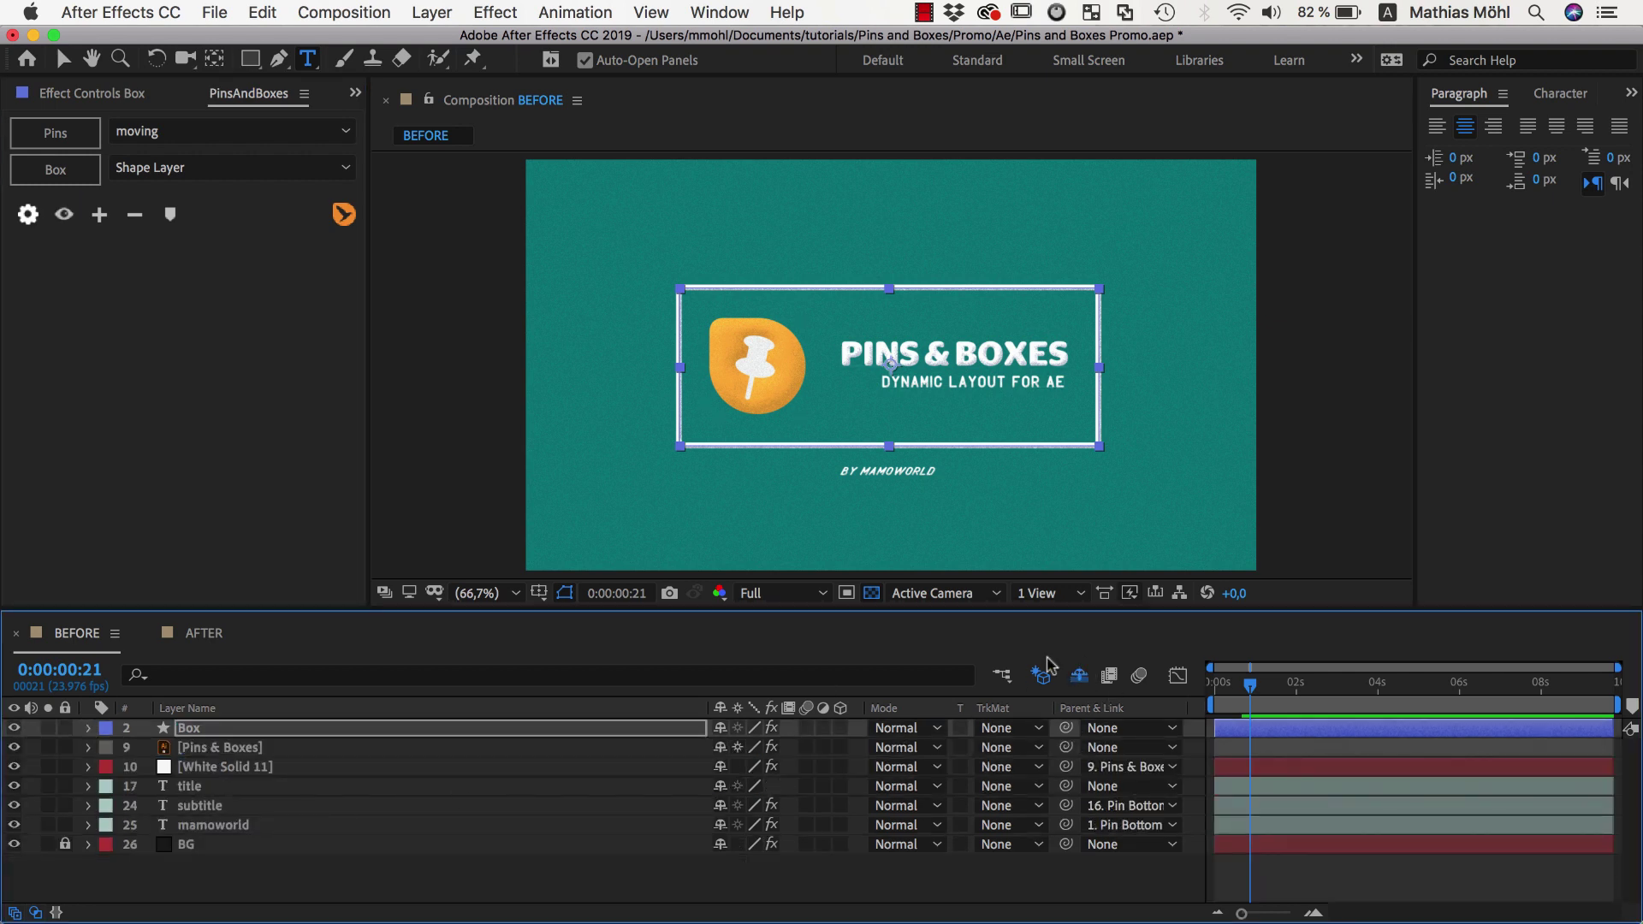
{"action": "left_click", "coordinate": [337, 863]}
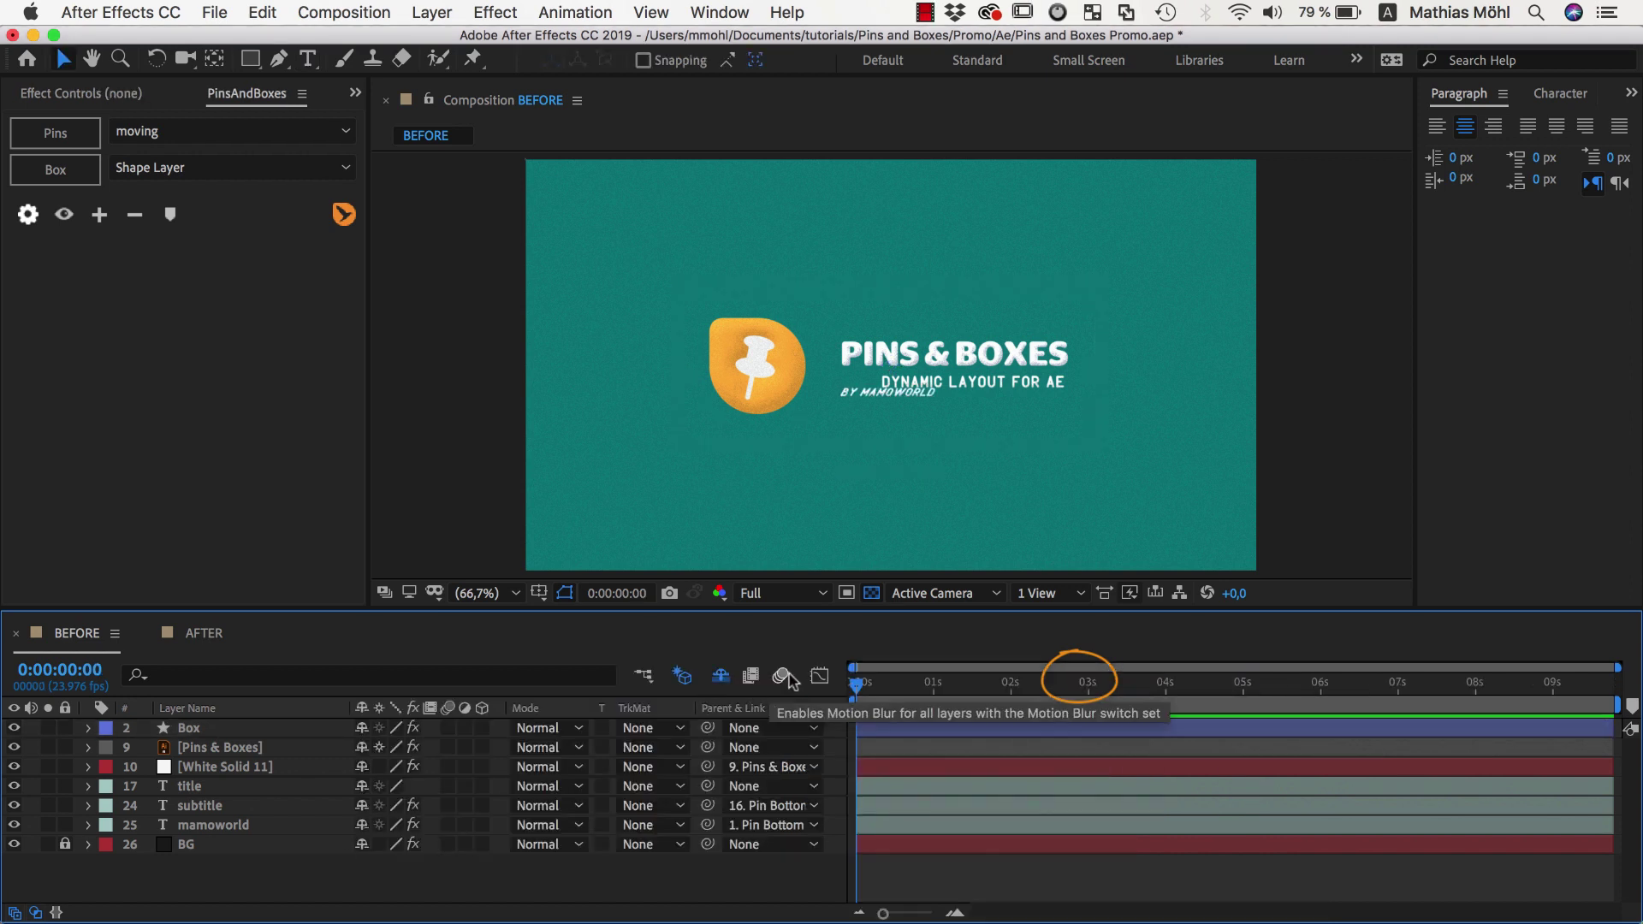
- Duplicate the Box layer with the current time at 0:00:00:14 and give the copy a solid white fill
{"action": "mouse_move", "coordinate": [857, 691]}
{"action": "left_mouse_down"}
{"action": "mouse_move", "coordinate": [909, 692]}
{"action": "mouse_move", "coordinate": [869, 691]}
{"action": "mouse_move", "coordinate": [909, 692]}
{"action": "mouse_move", "coordinate": [885, 699]}
{"action": "left_mouse_up"}
{"action": "key", "text": "space"}
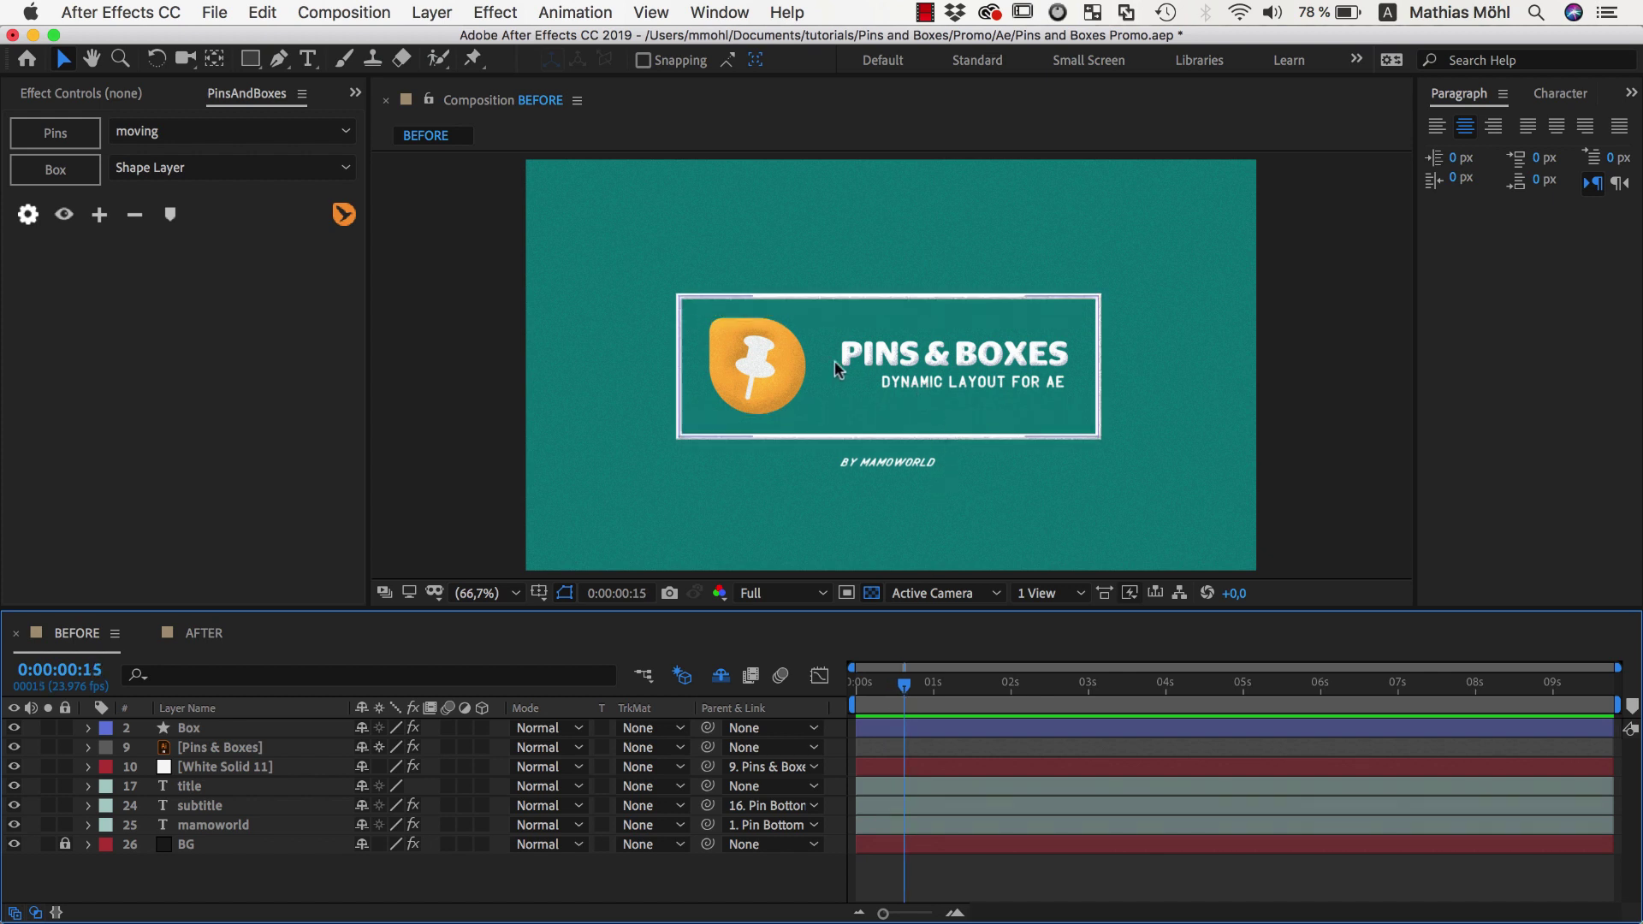
{"action": "mouse_move", "coordinate": [909, 693]}
{"action": "left_mouse_down"}
{"action": "mouse_move", "coordinate": [872, 691]}
{"action": "mouse_move", "coordinate": [902, 692]}
{"action": "left_mouse_up"}
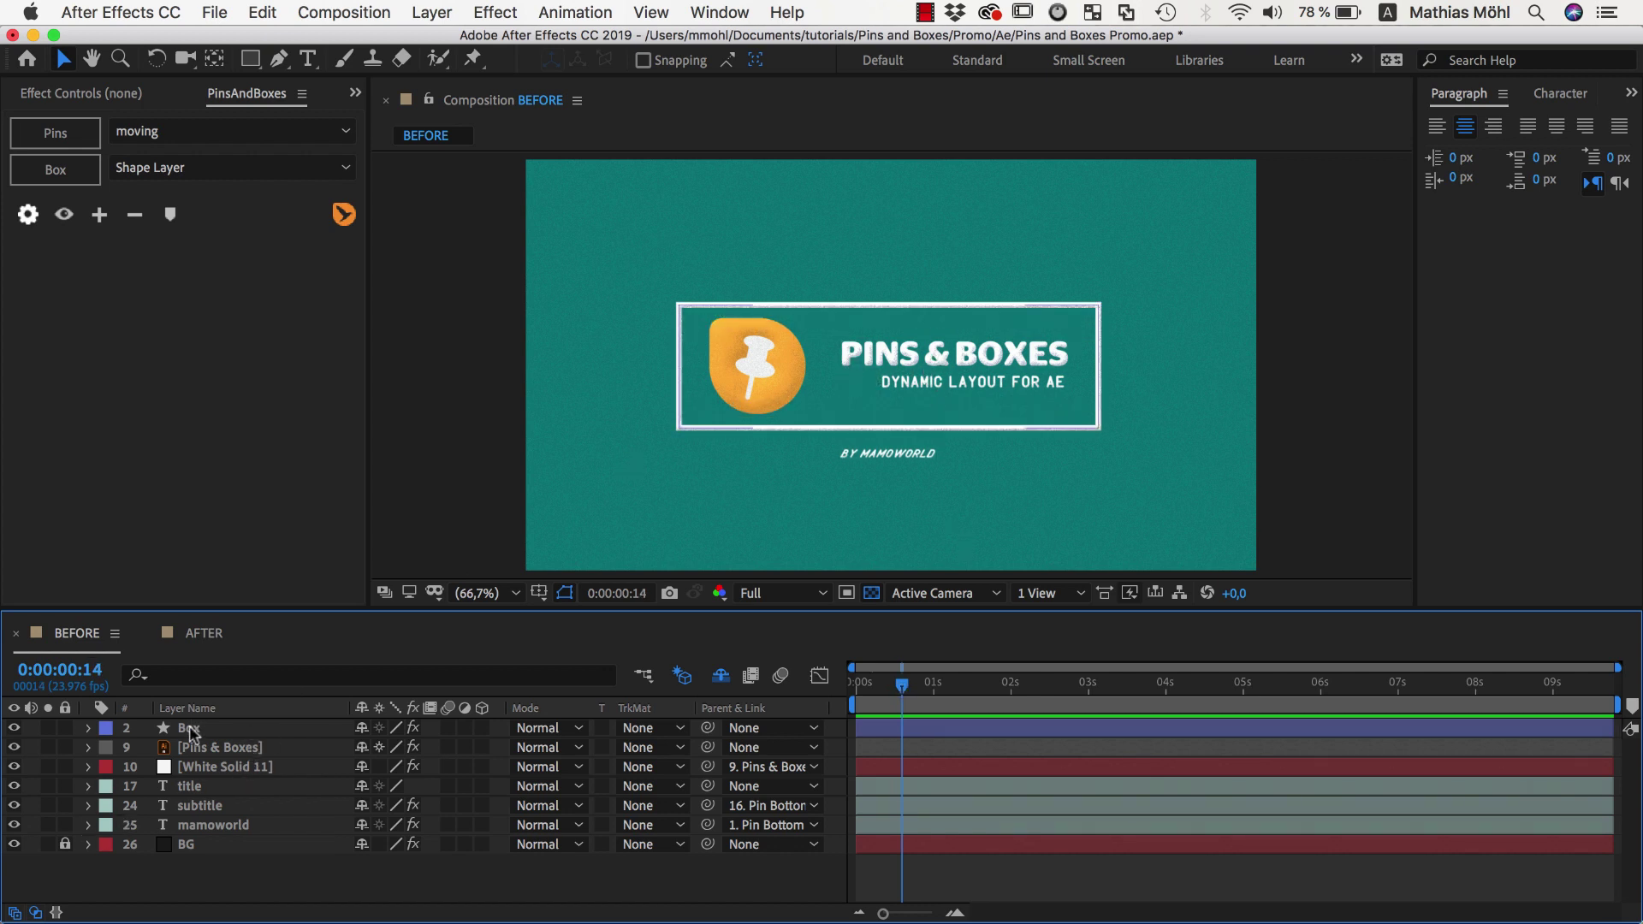
{"action": "left_click", "coordinate": [190, 729]}
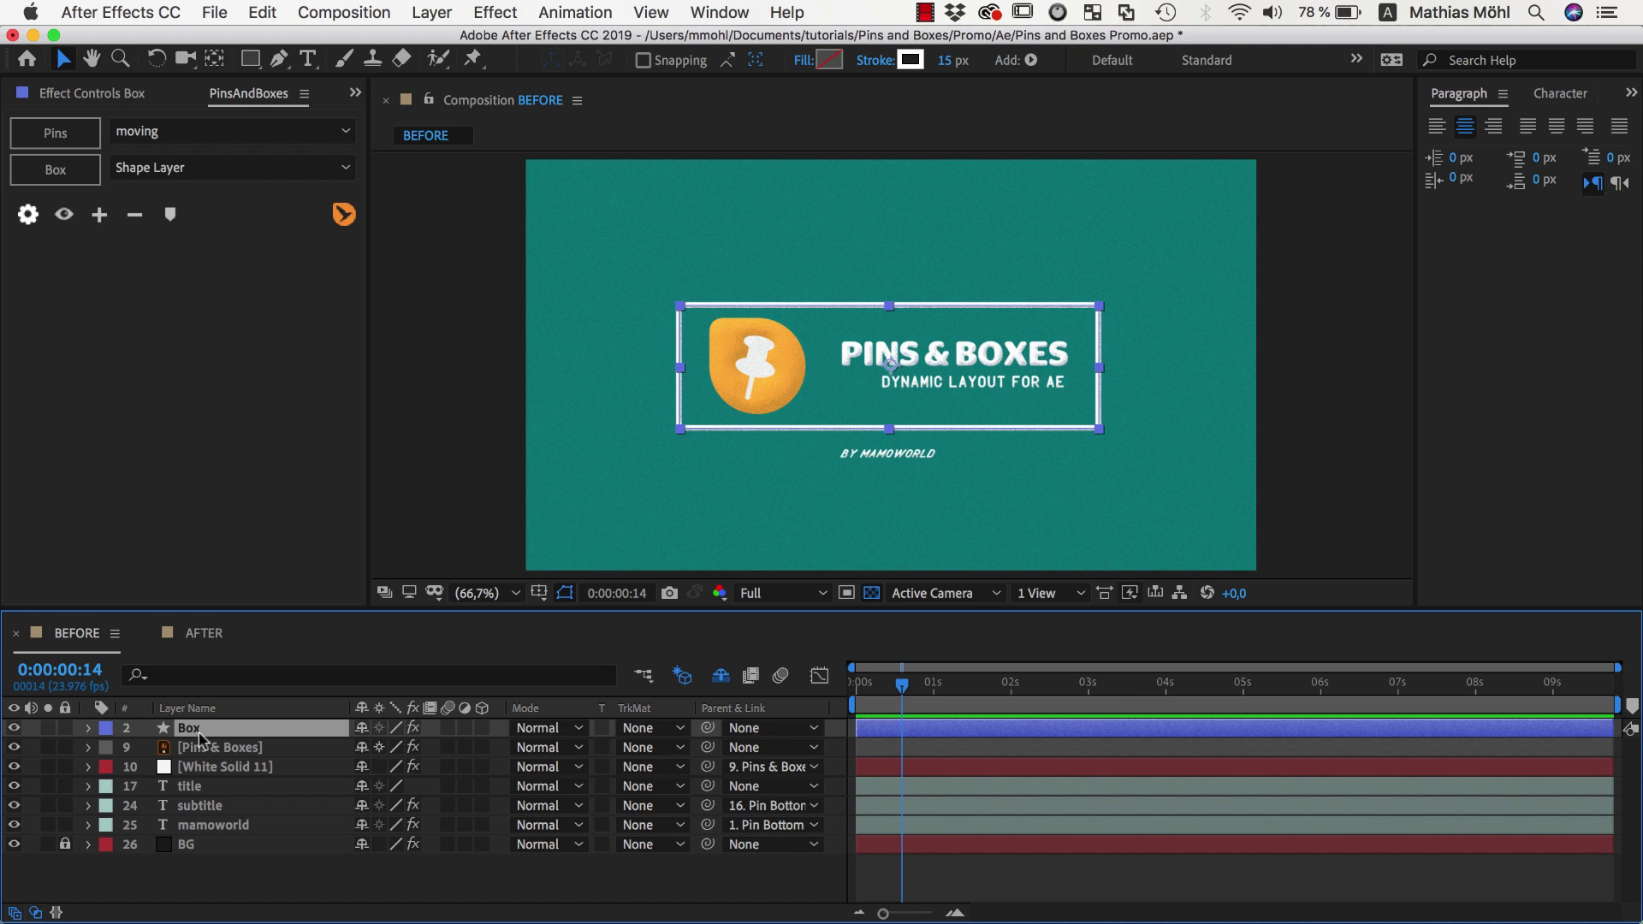
{"action": "key", "text": "ctrl+d"}
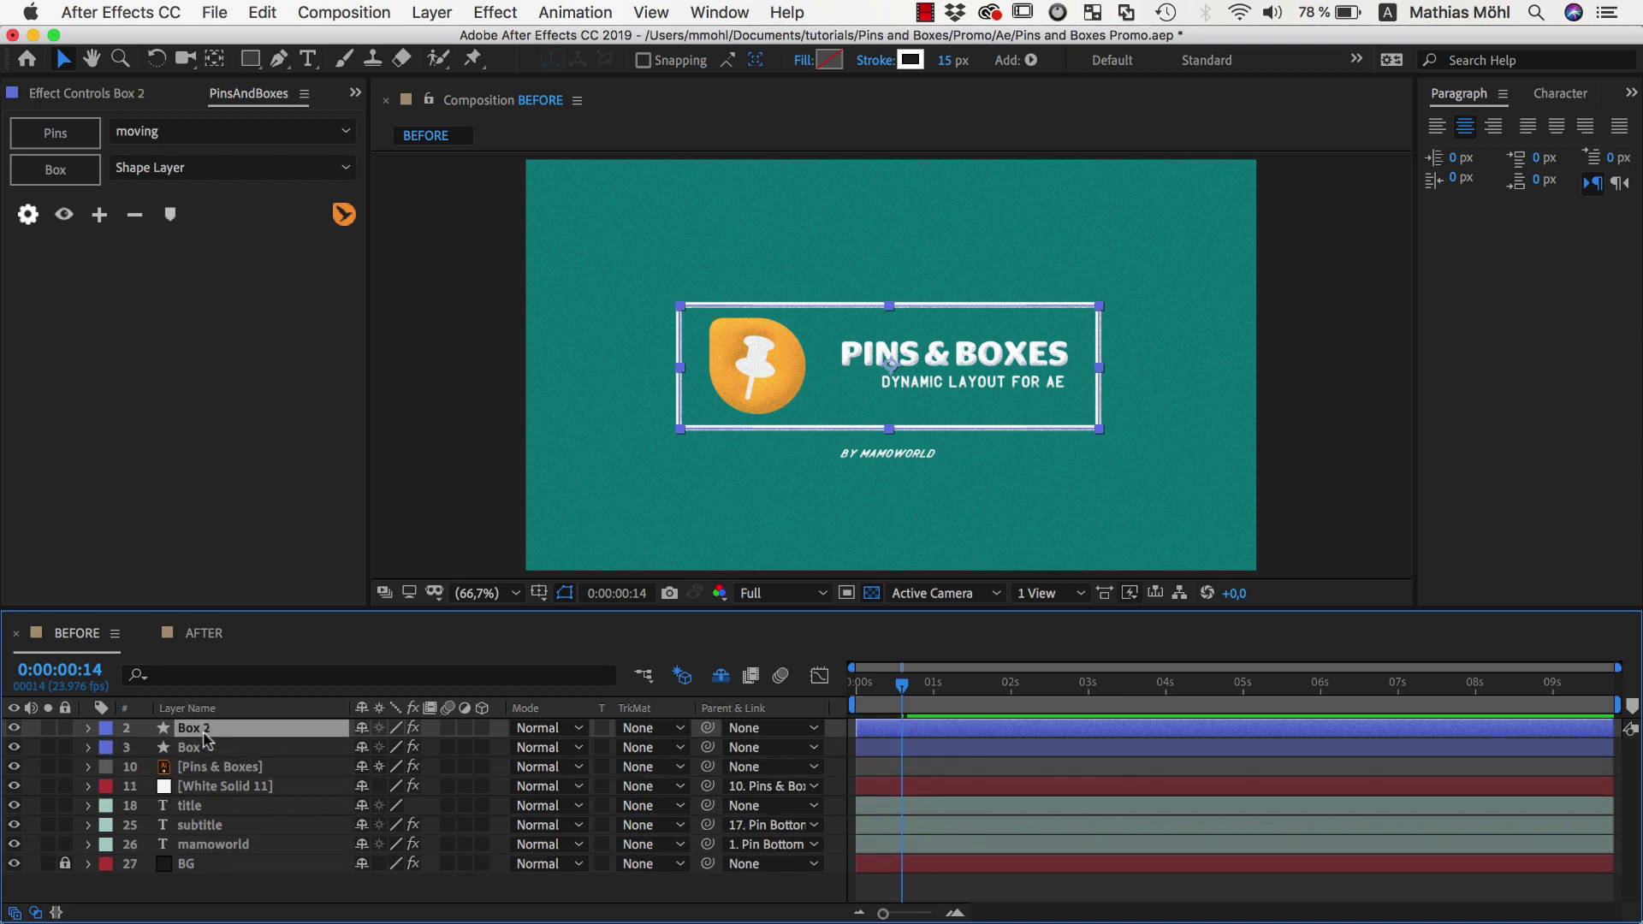
{"action": "left_click", "coordinate": [829, 60]}
{"action": "left_click_drag", "start_coordinate": [765, 589], "coordinate": [745, 549]}
{"action": "left_click", "coordinate": [1183, 570]}
- Rename the duplicated box layer as matte and move it directly above the title layer
{"action": "key", "text": "Return"}
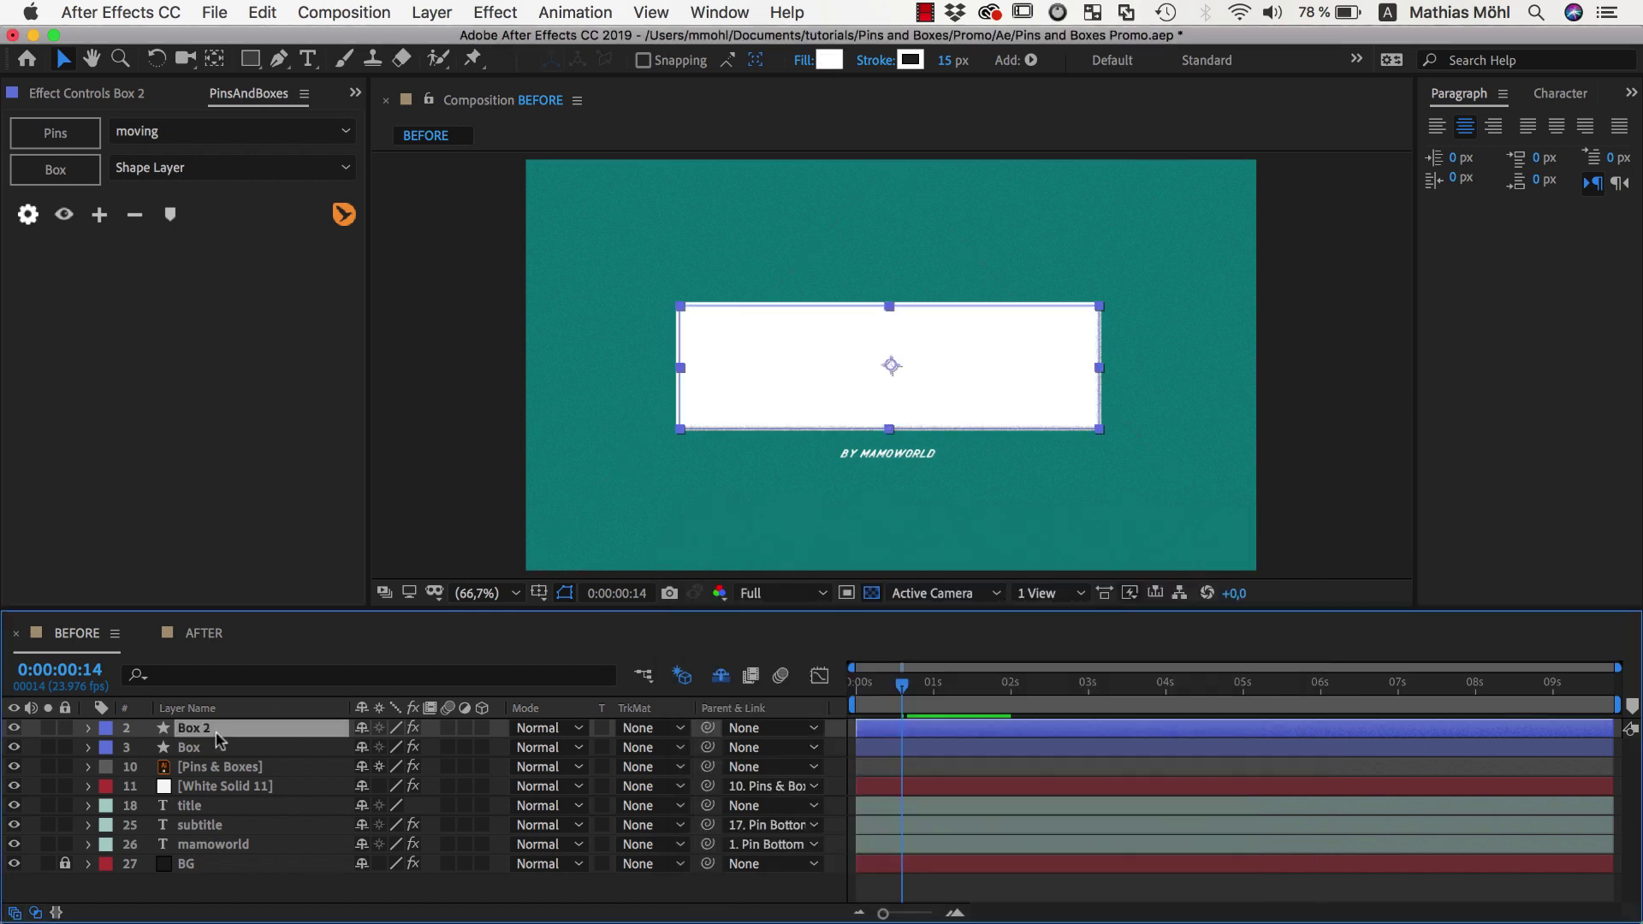
{"action": "type", "text": "matte"}
{"action": "key", "text": "Return"}
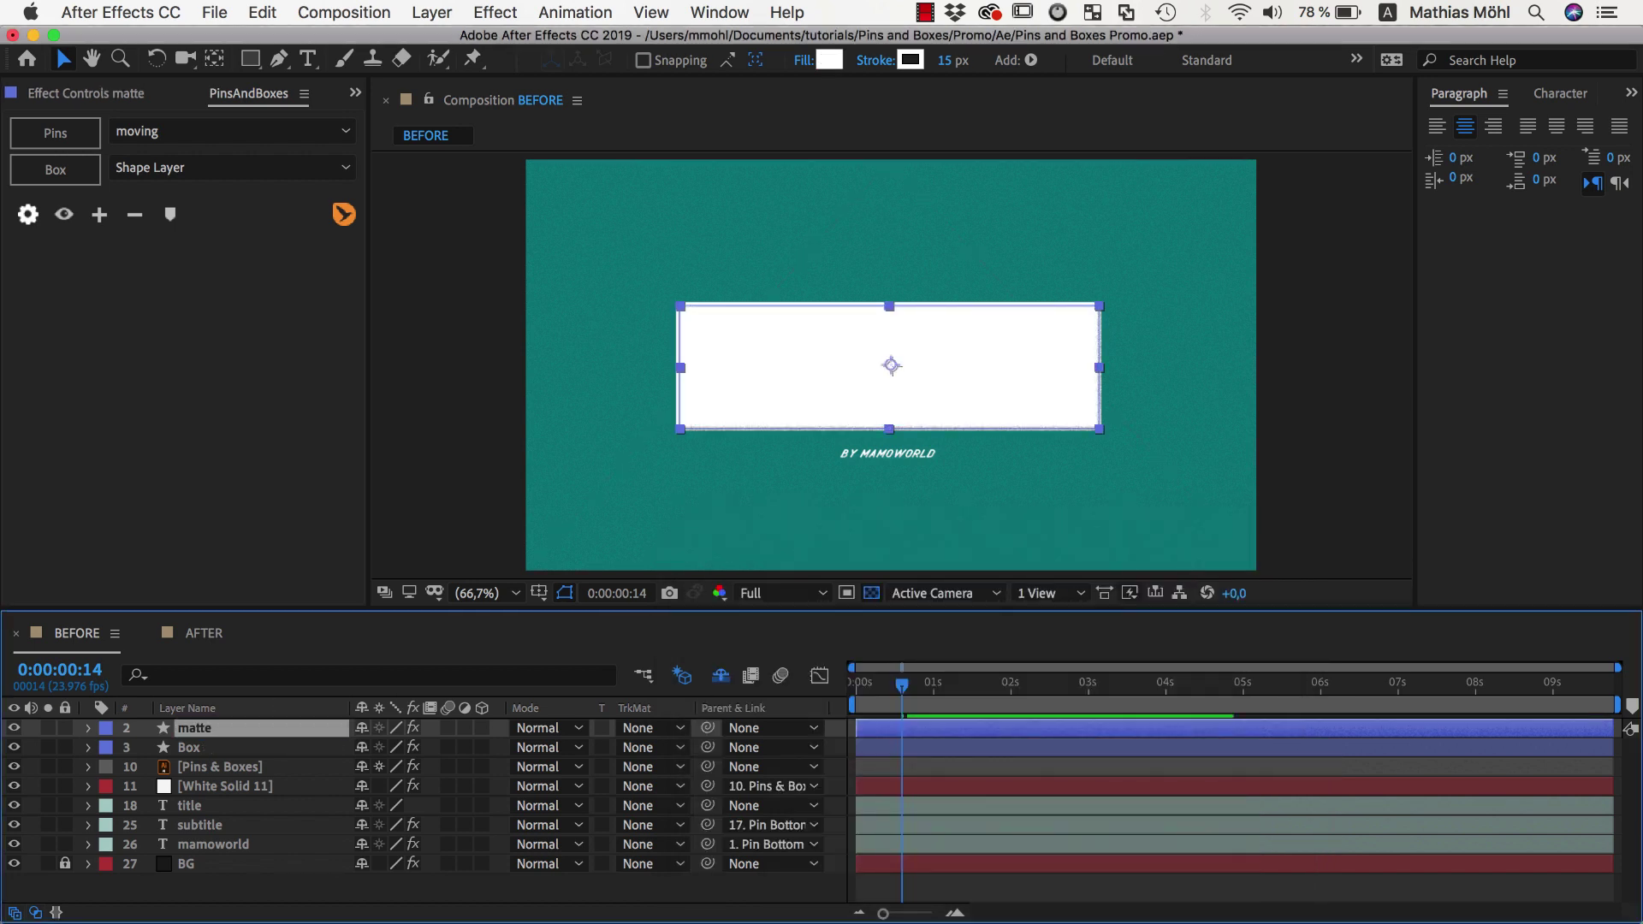
{"action": "left_click_drag", "start_coordinate": [193, 738], "coordinate": [199, 799]}
{"action": "left_click", "coordinate": [213, 804]}
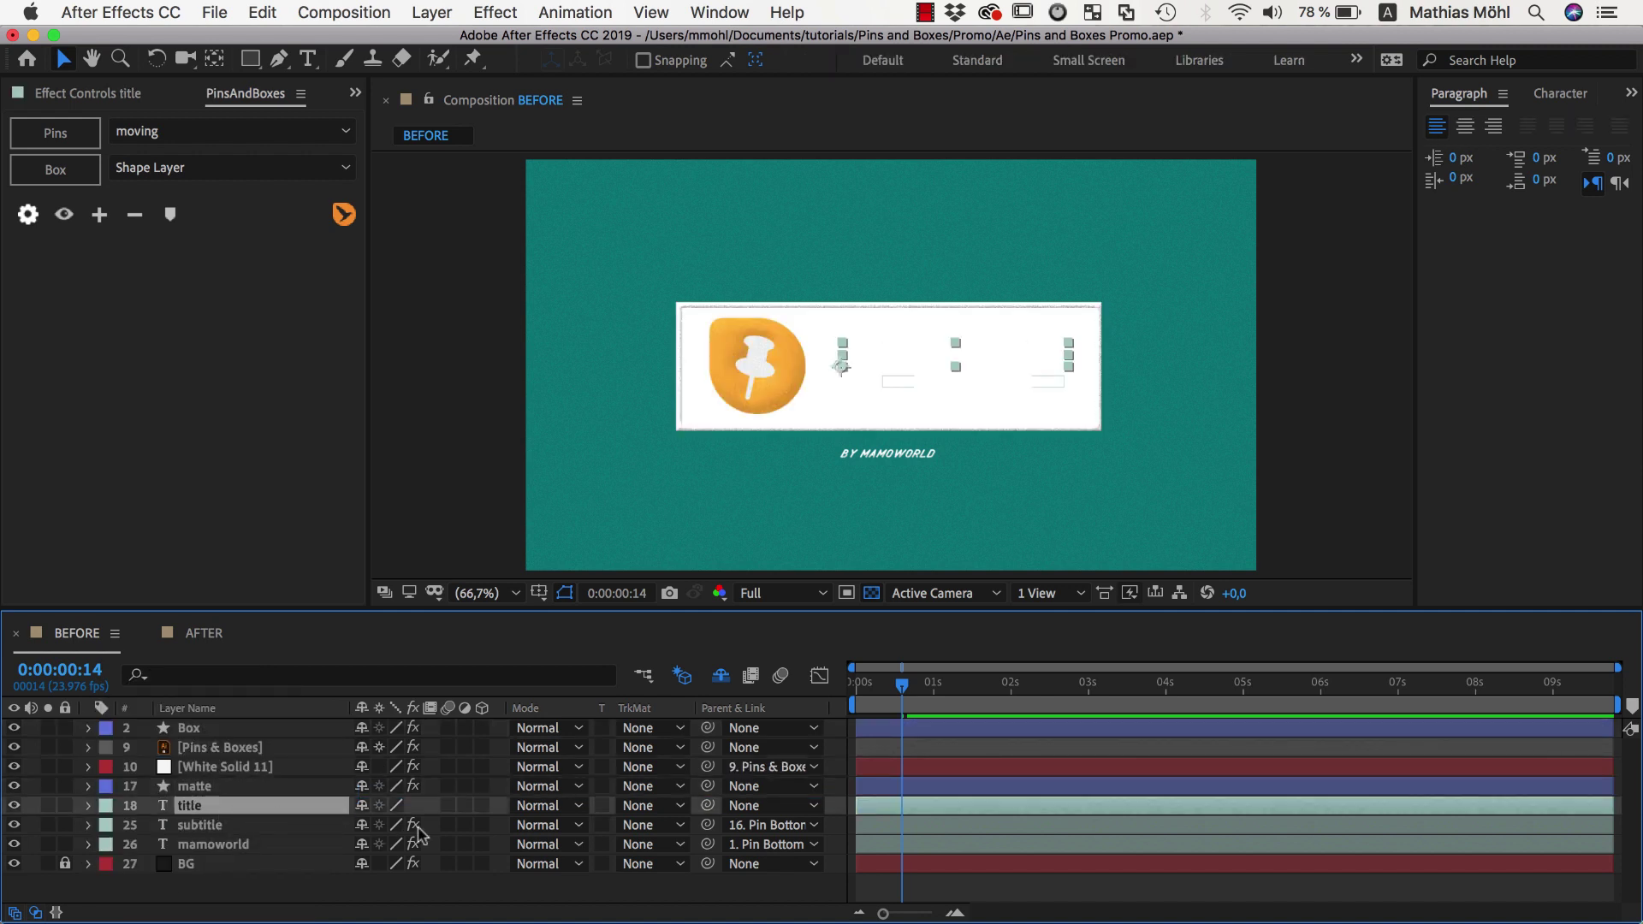
- Set the title layer's track matte to Alpha Matte "matte" and check the reveal at 0:00:00:10
{"action": "left_click", "coordinate": [649, 806]}
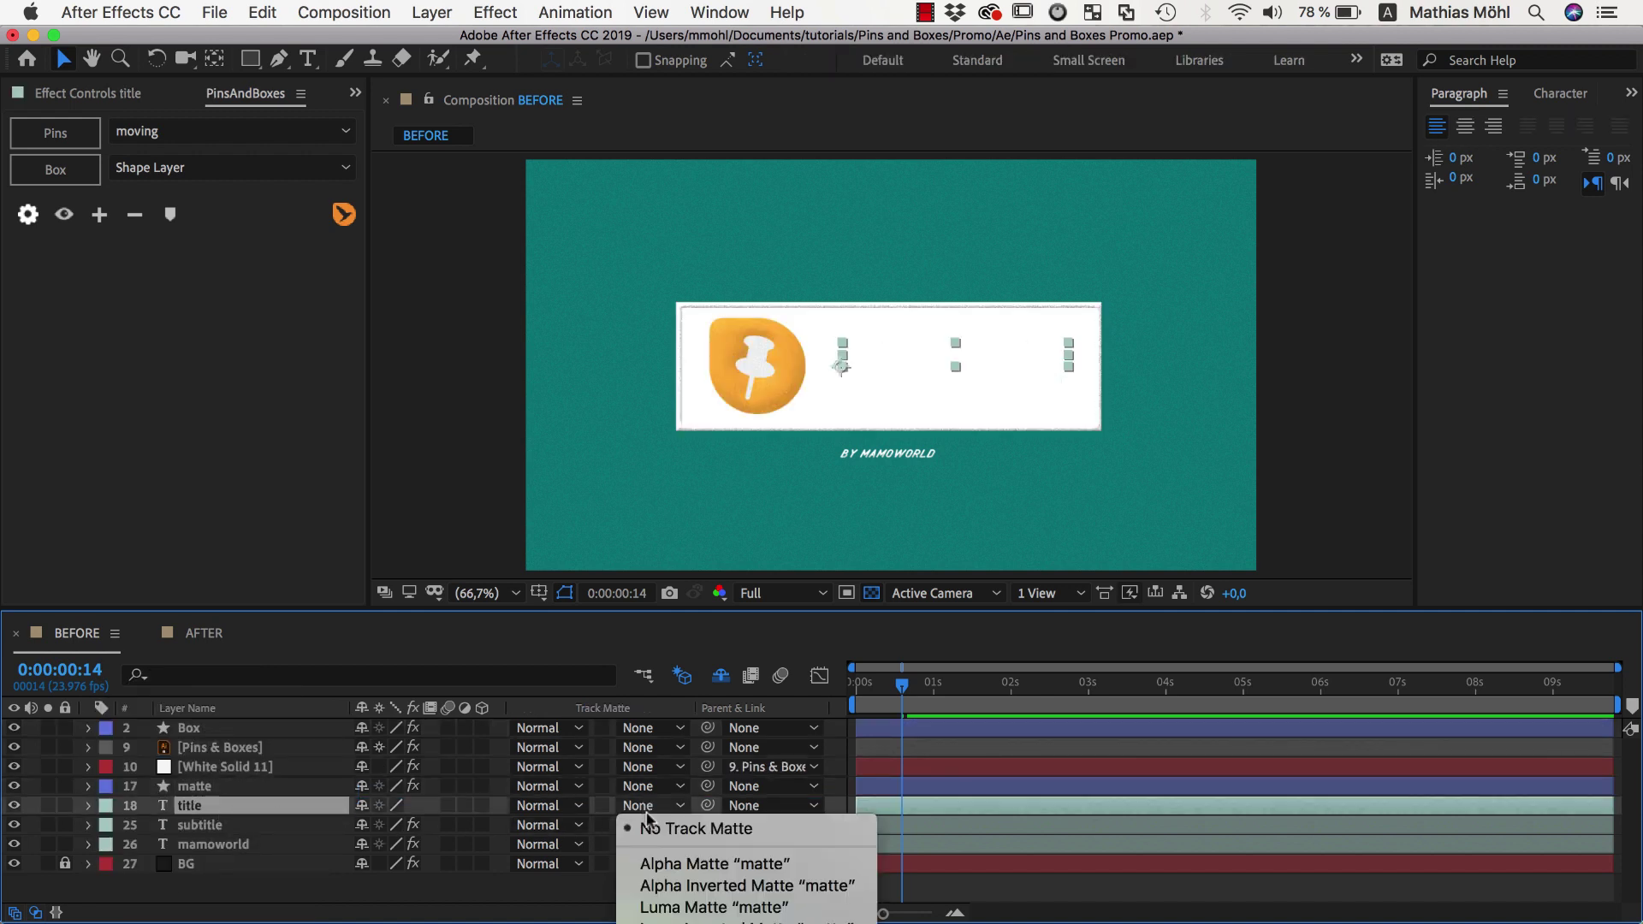
{"action": "left_click", "coordinate": [668, 866]}
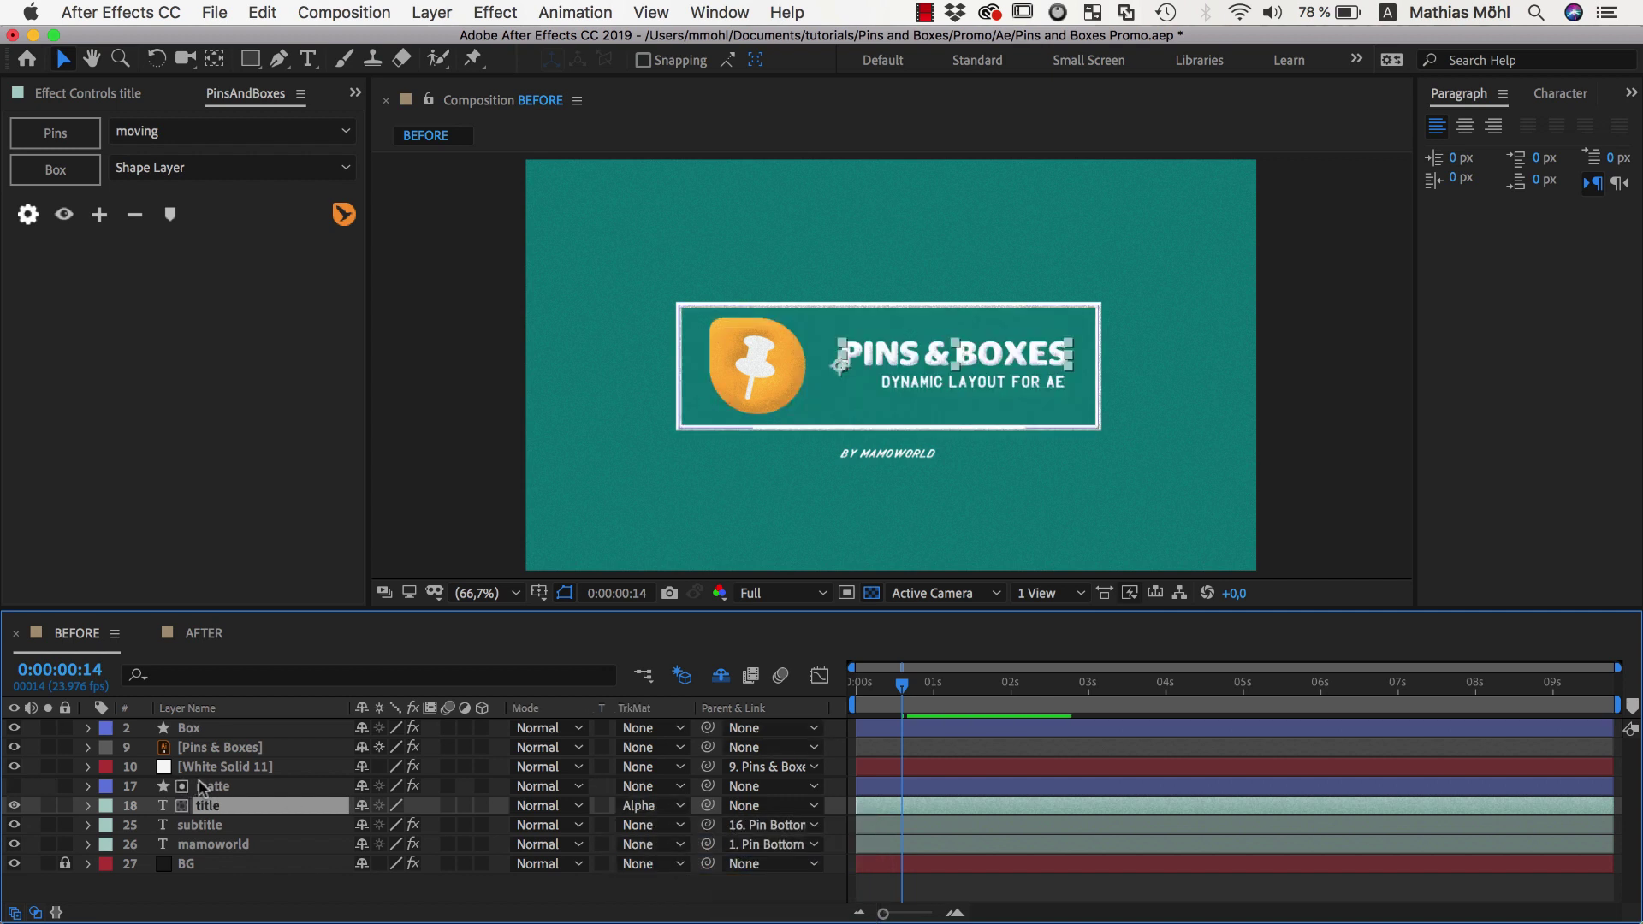
{"action": "mouse_move", "coordinate": [902, 684]}
{"action": "left_mouse_down"}
{"action": "mouse_move", "coordinate": [875, 690]}
{"action": "mouse_move", "coordinate": [891, 691]}
{"action": "left_mouse_up"}
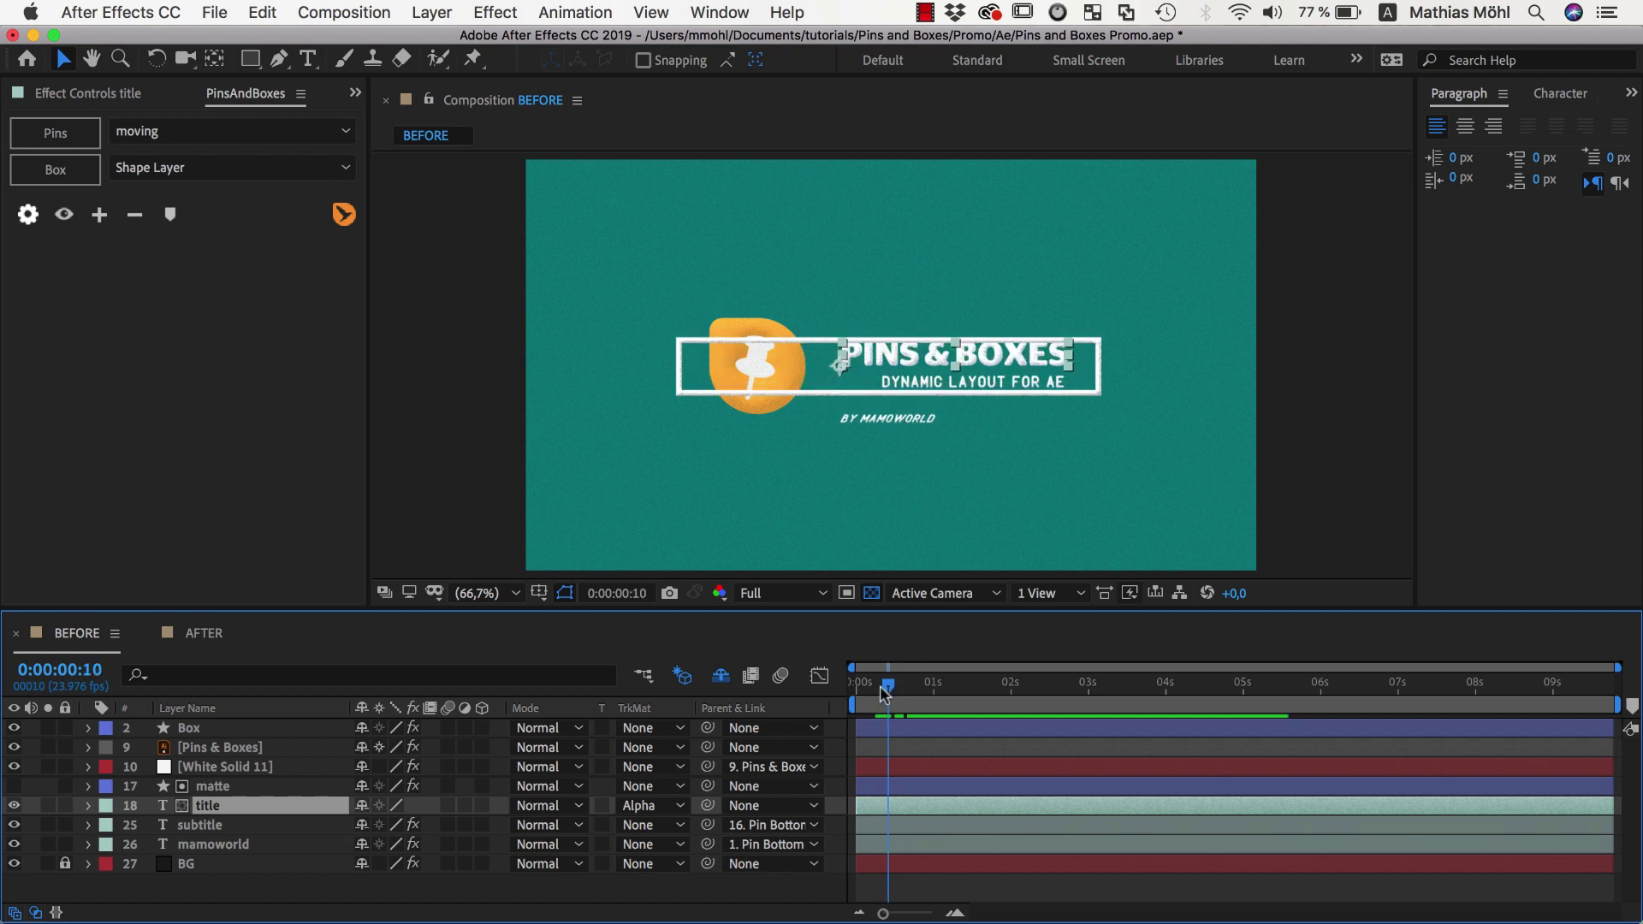
- Duplicate the matte layer, place the copy directly above subtitle, assign it as subtitle's alpha matte, and check the reveal at 0:00:00:08
{"action": "left_click", "coordinate": [214, 786]}
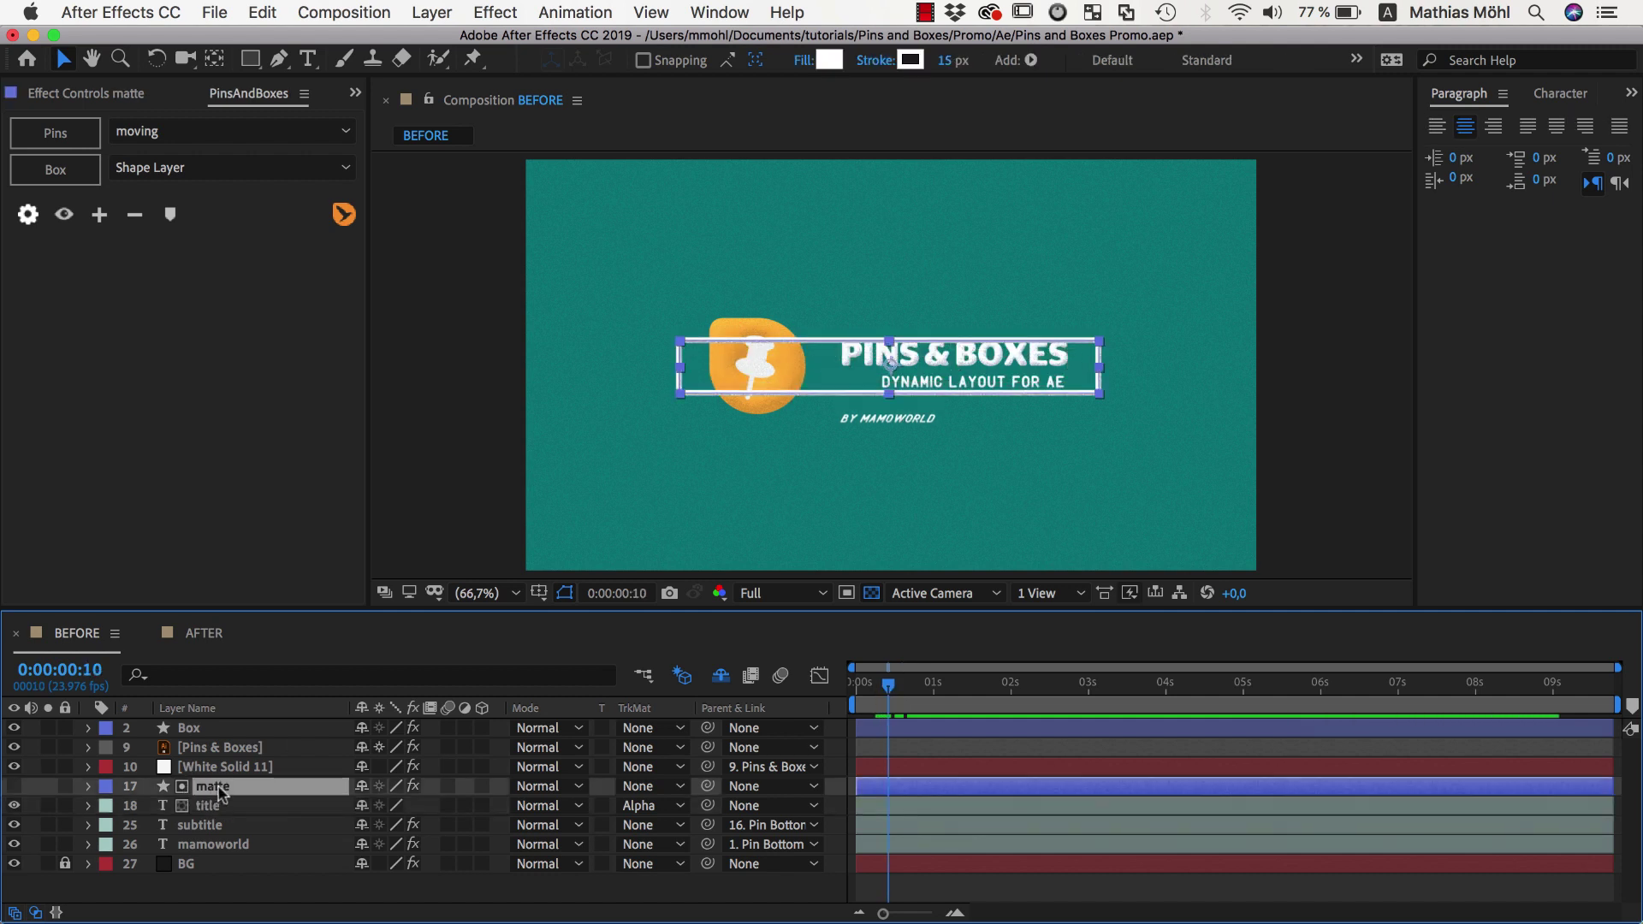
{"action": "left_click", "coordinate": [950, 389]}
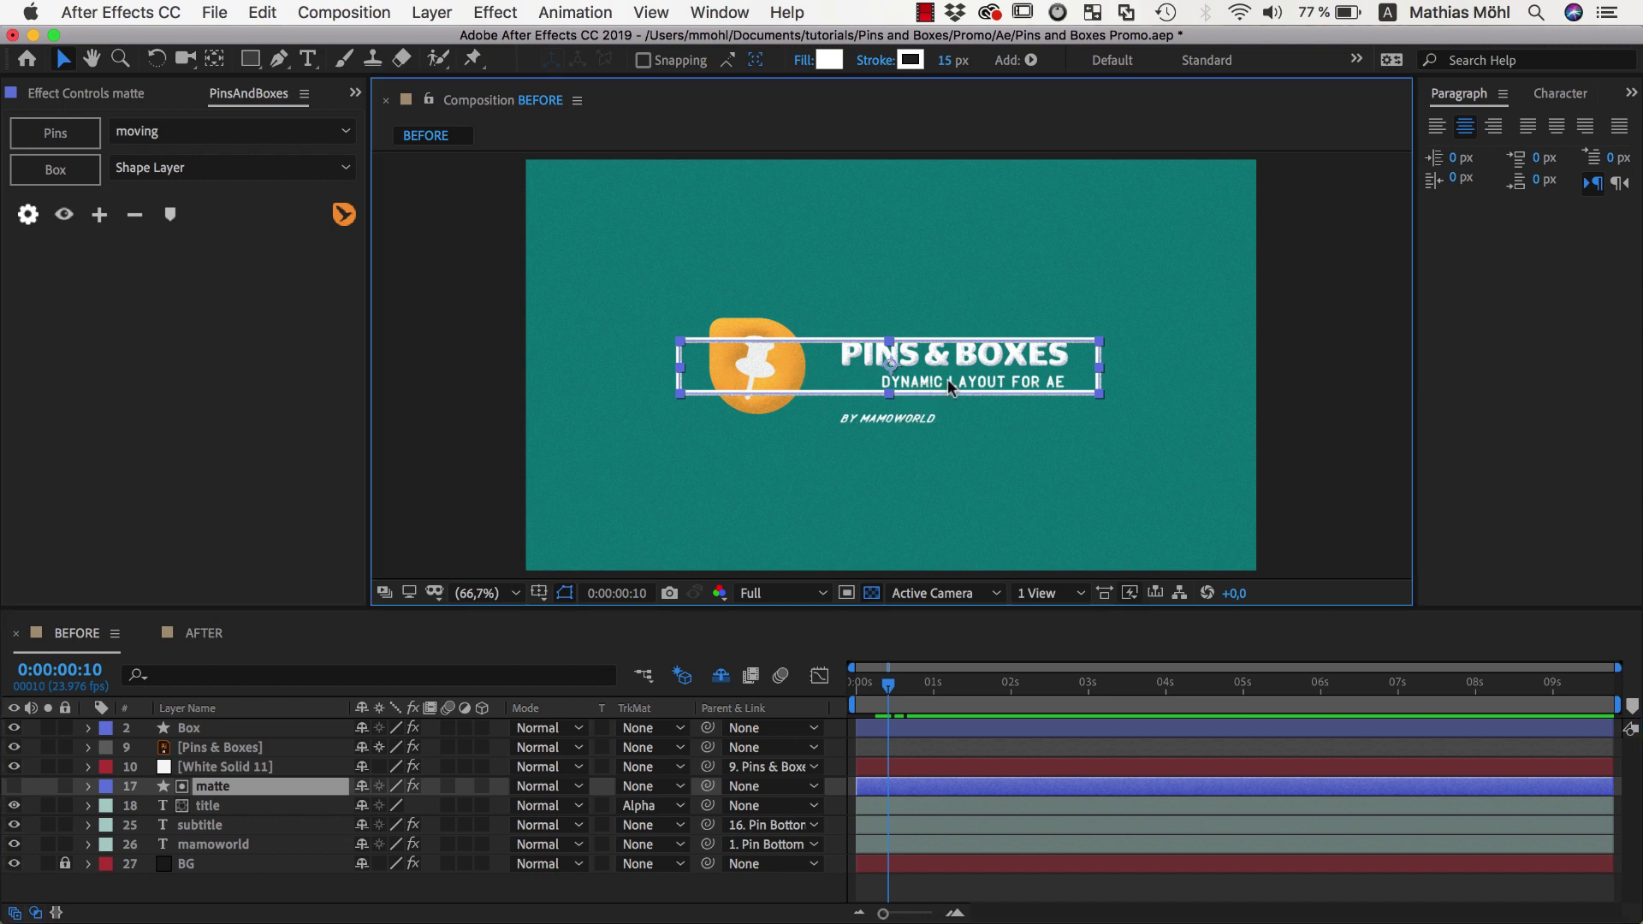
{"action": "left_click", "coordinate": [221, 788]}
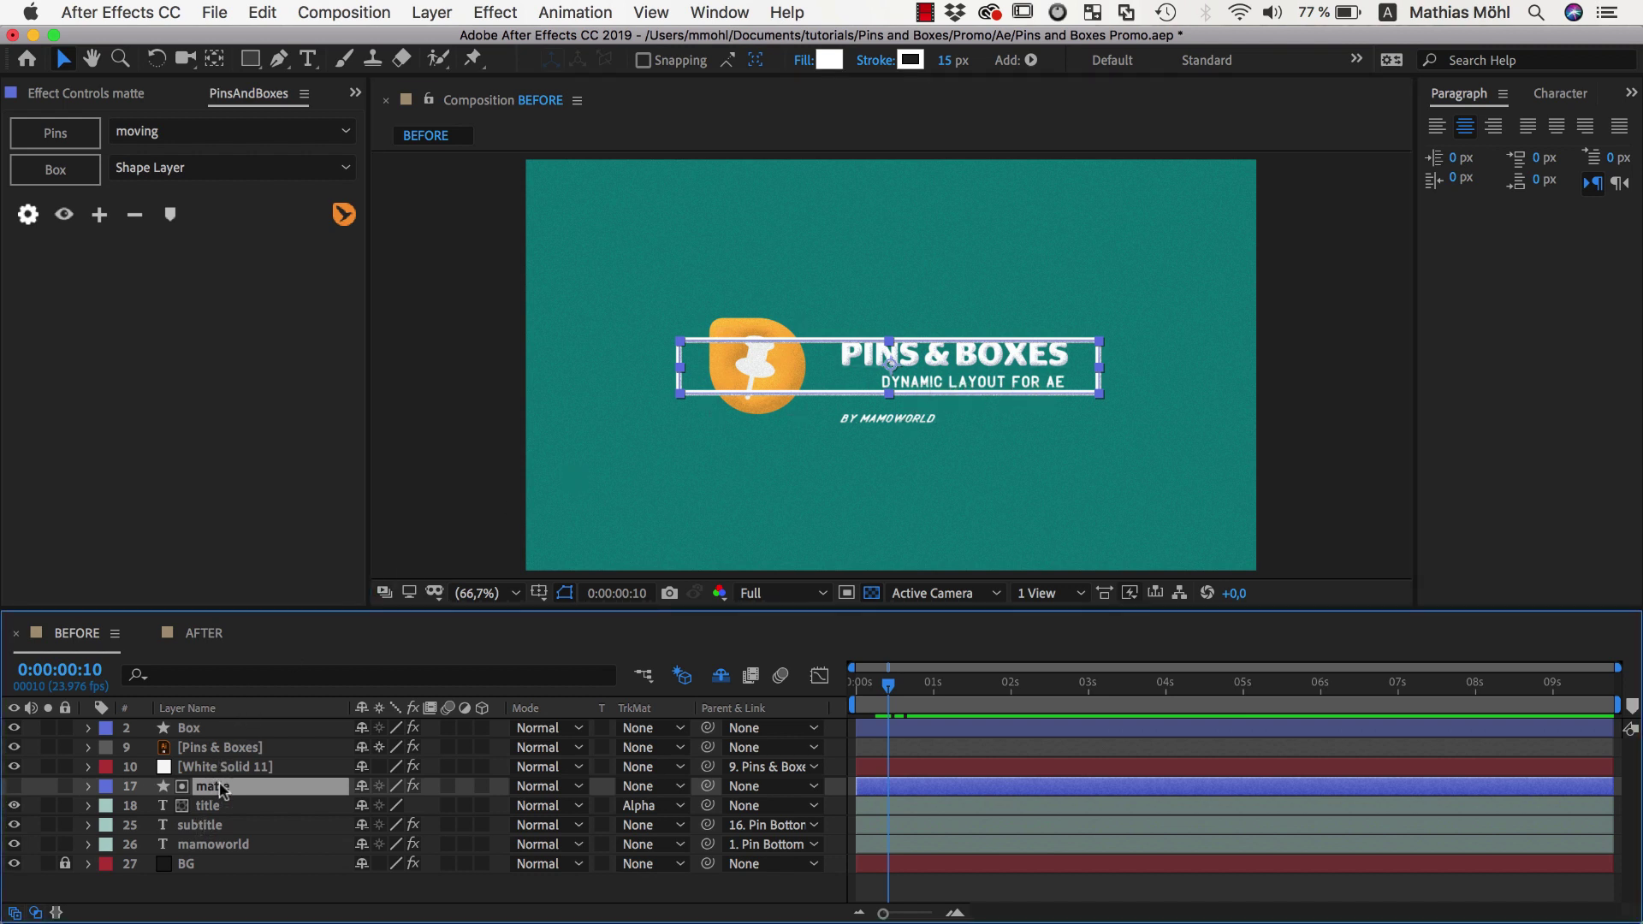
{"action": "key", "text": "super+d"}
{"action": "left_click_drag", "start_coordinate": [207, 786], "coordinate": [204, 845]}
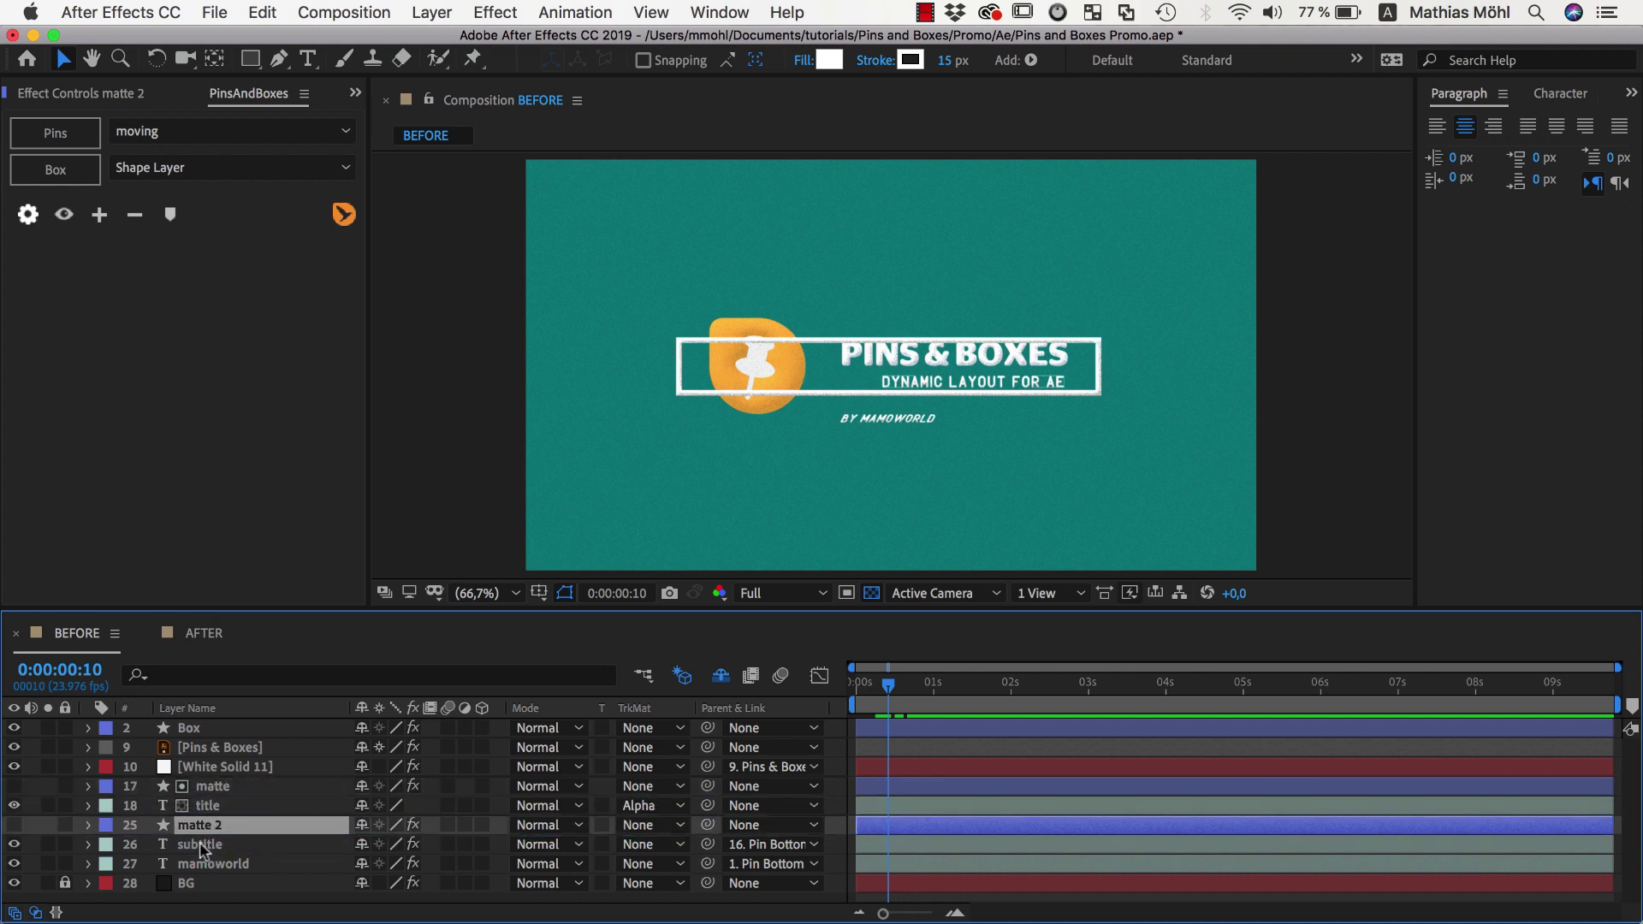
{"action": "left_click", "coordinate": [201, 845]}
{"action": "left_click", "coordinate": [648, 844]}
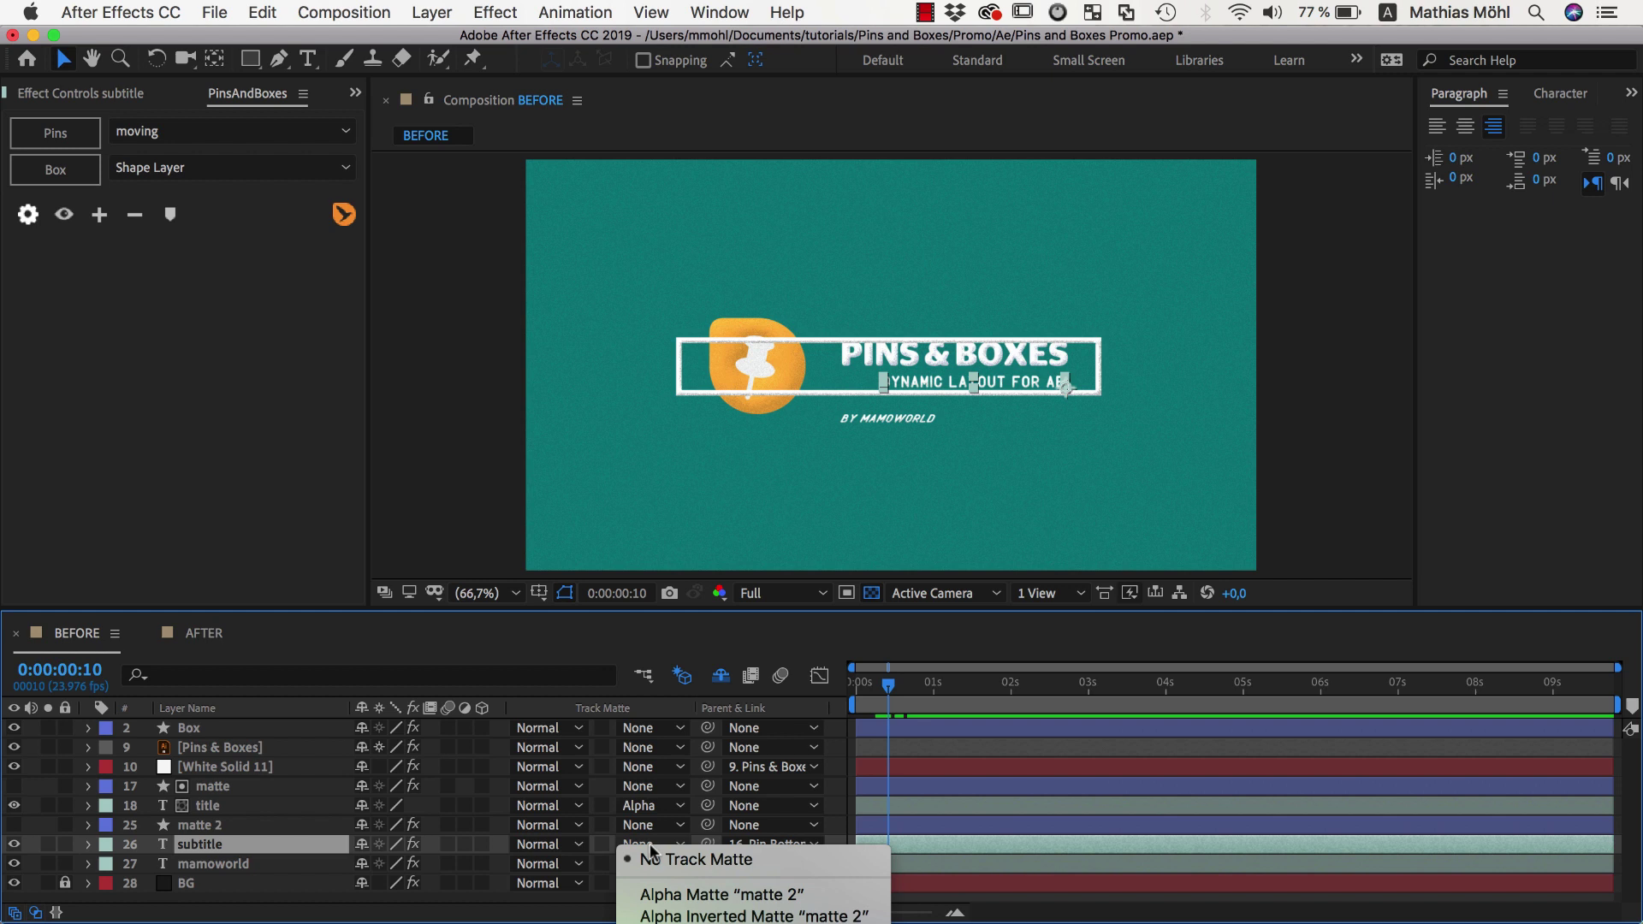
{"action": "left_click", "coordinate": [656, 895]}
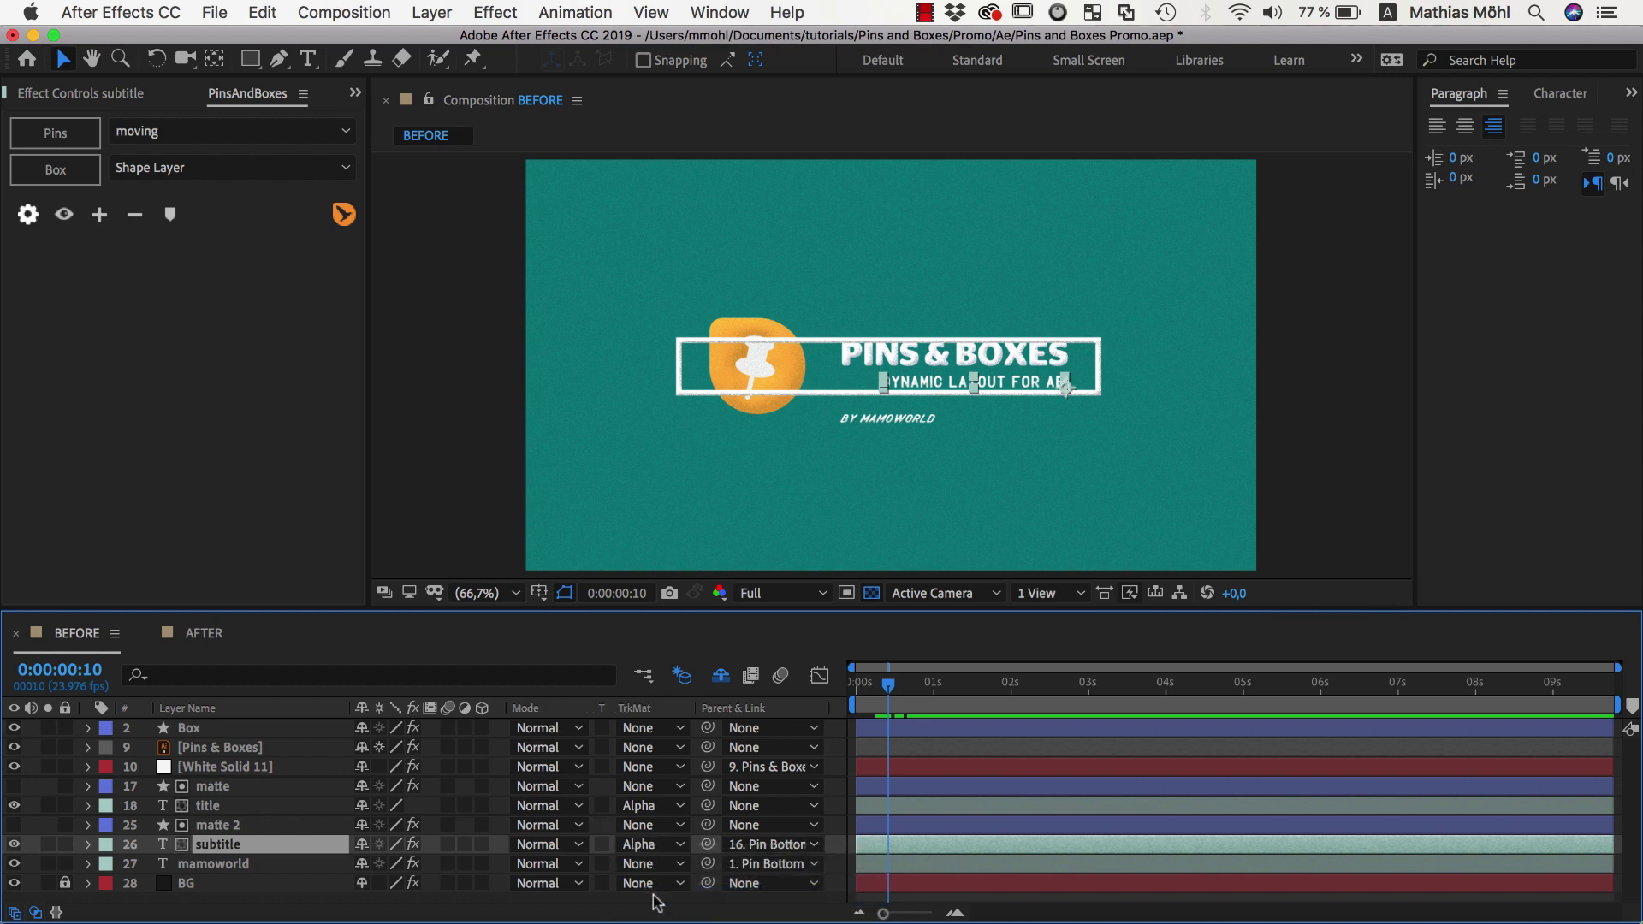
{"action": "left_click", "coordinate": [882, 689]}
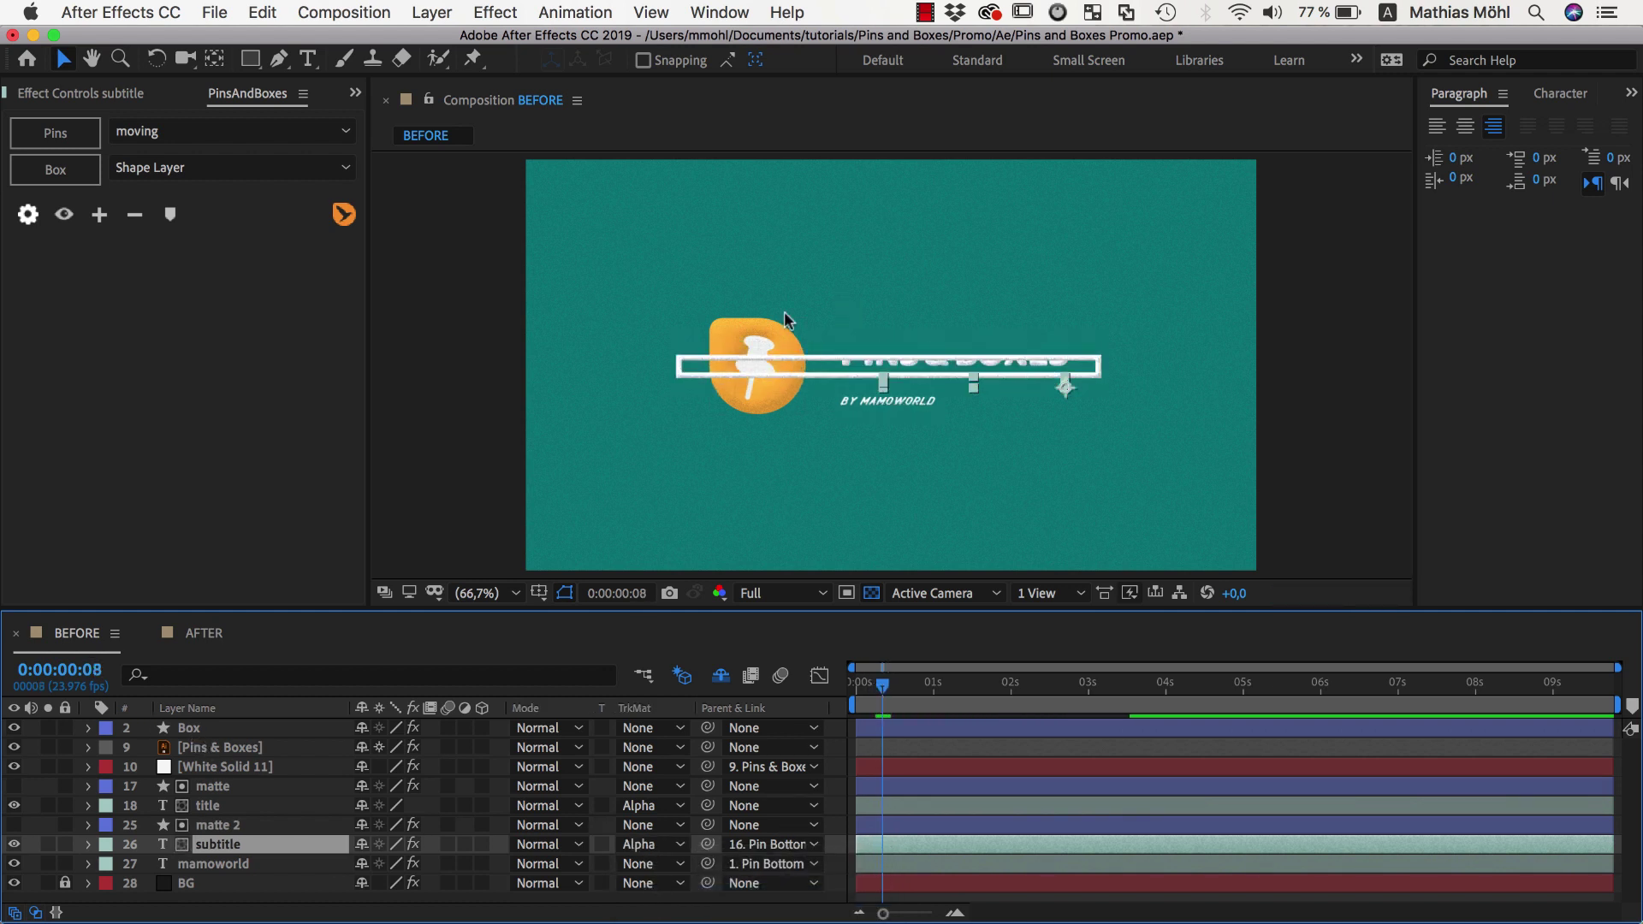
- Solo the Pins & Boxes logo and the White Solid 11 layer in turn to examine what each contains
{"action": "left_click", "coordinate": [230, 749]}
{"action": "left_click", "coordinate": [48, 747]}
{"action": "left_click", "coordinate": [48, 747]}
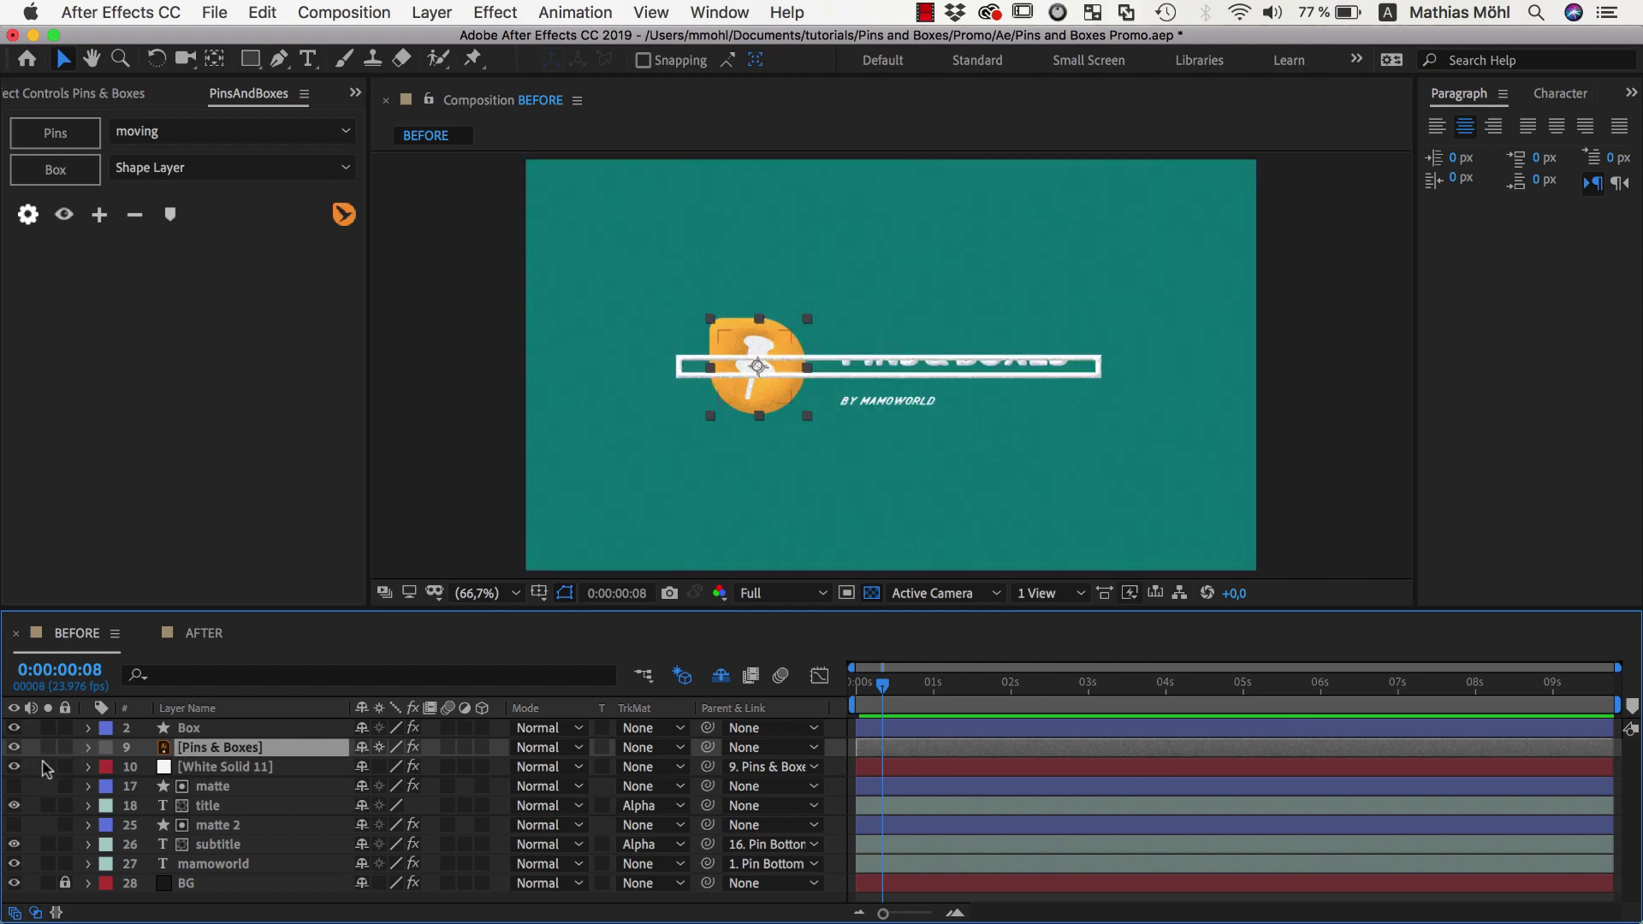
{"action": "left_click", "coordinate": [48, 766]}
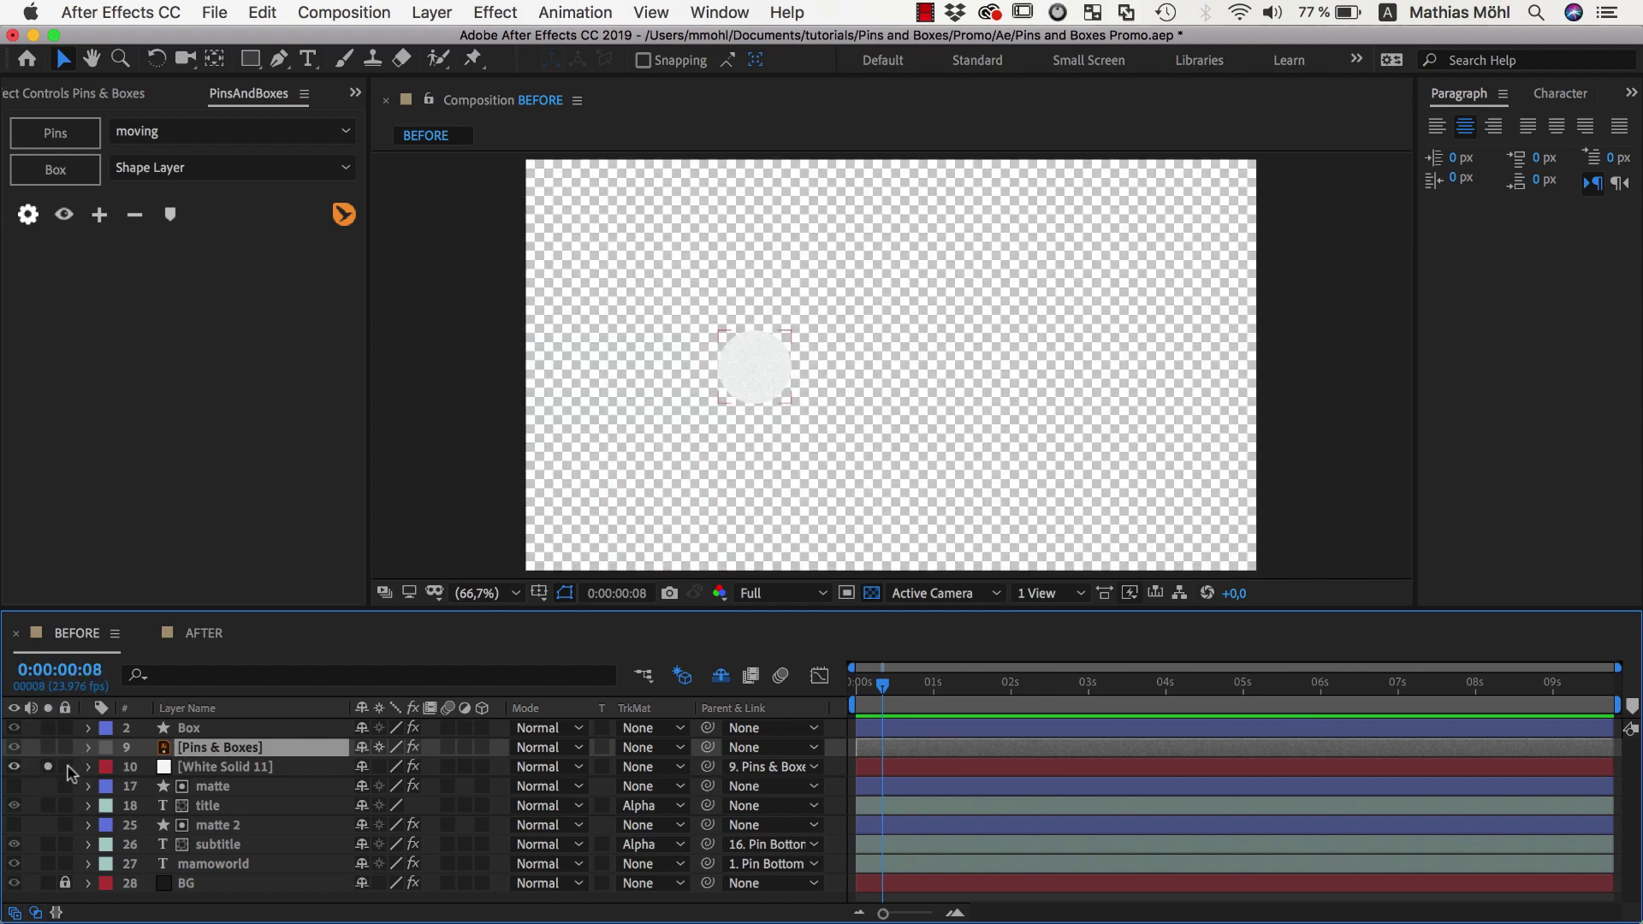
{"action": "left_click", "coordinate": [48, 766]}
{"action": "left_click", "coordinate": [48, 747]}
{"action": "left_click", "coordinate": [48, 747]}
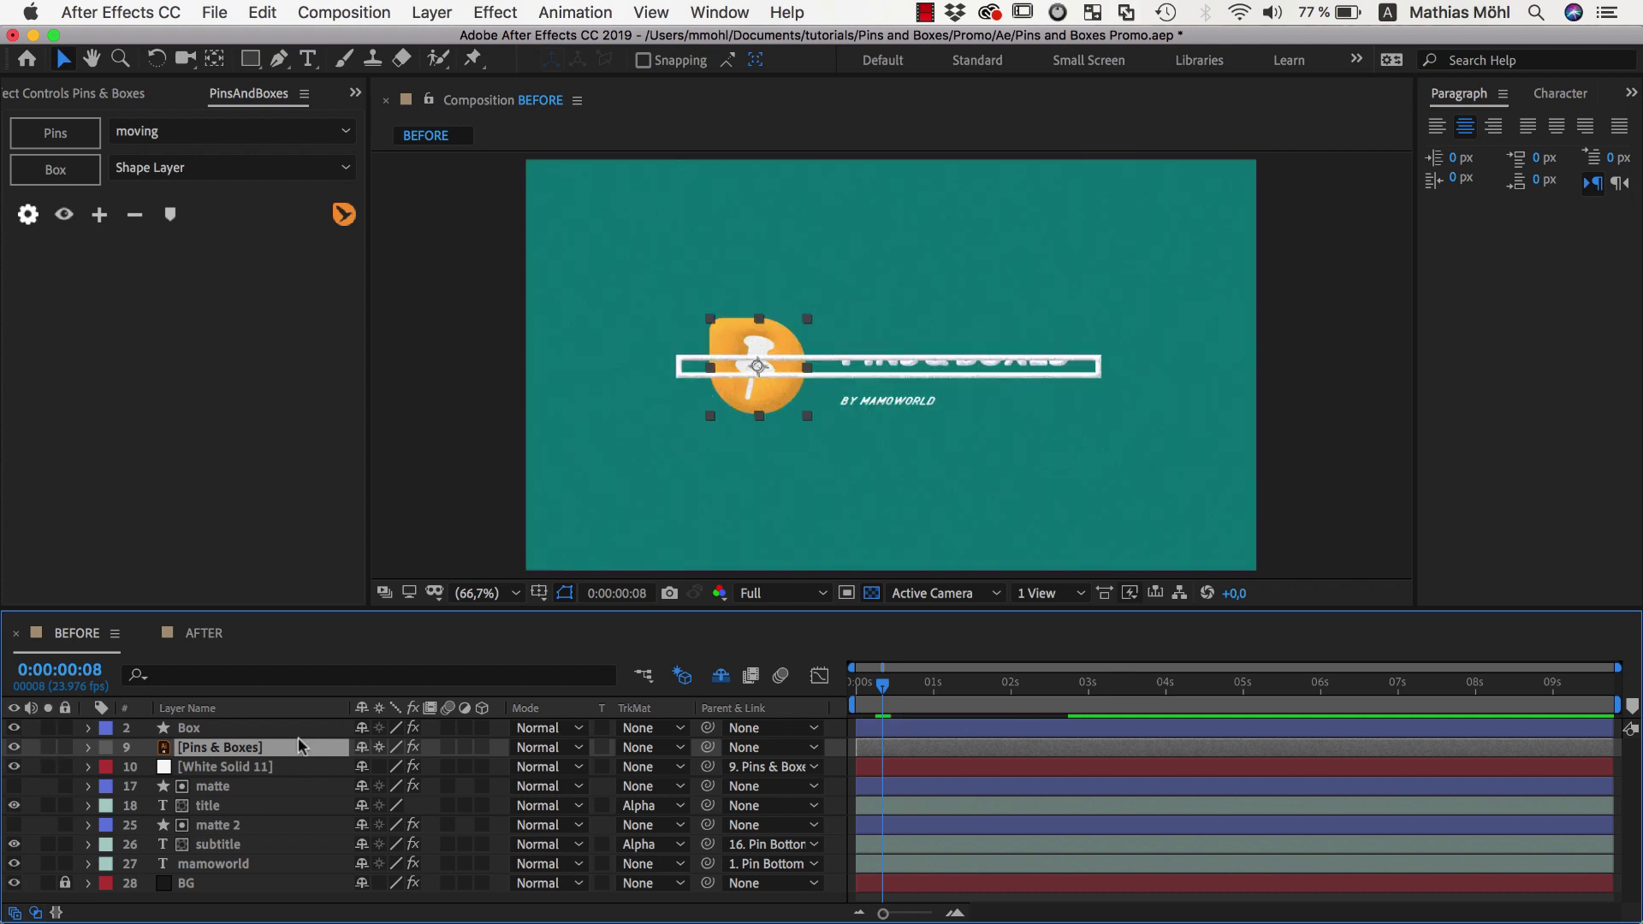
- Duplicate the matte layer twice and place the copies directly above the White Solid 11 and Pins & Boxes layers
{"action": "left_click", "coordinate": [214, 786]}
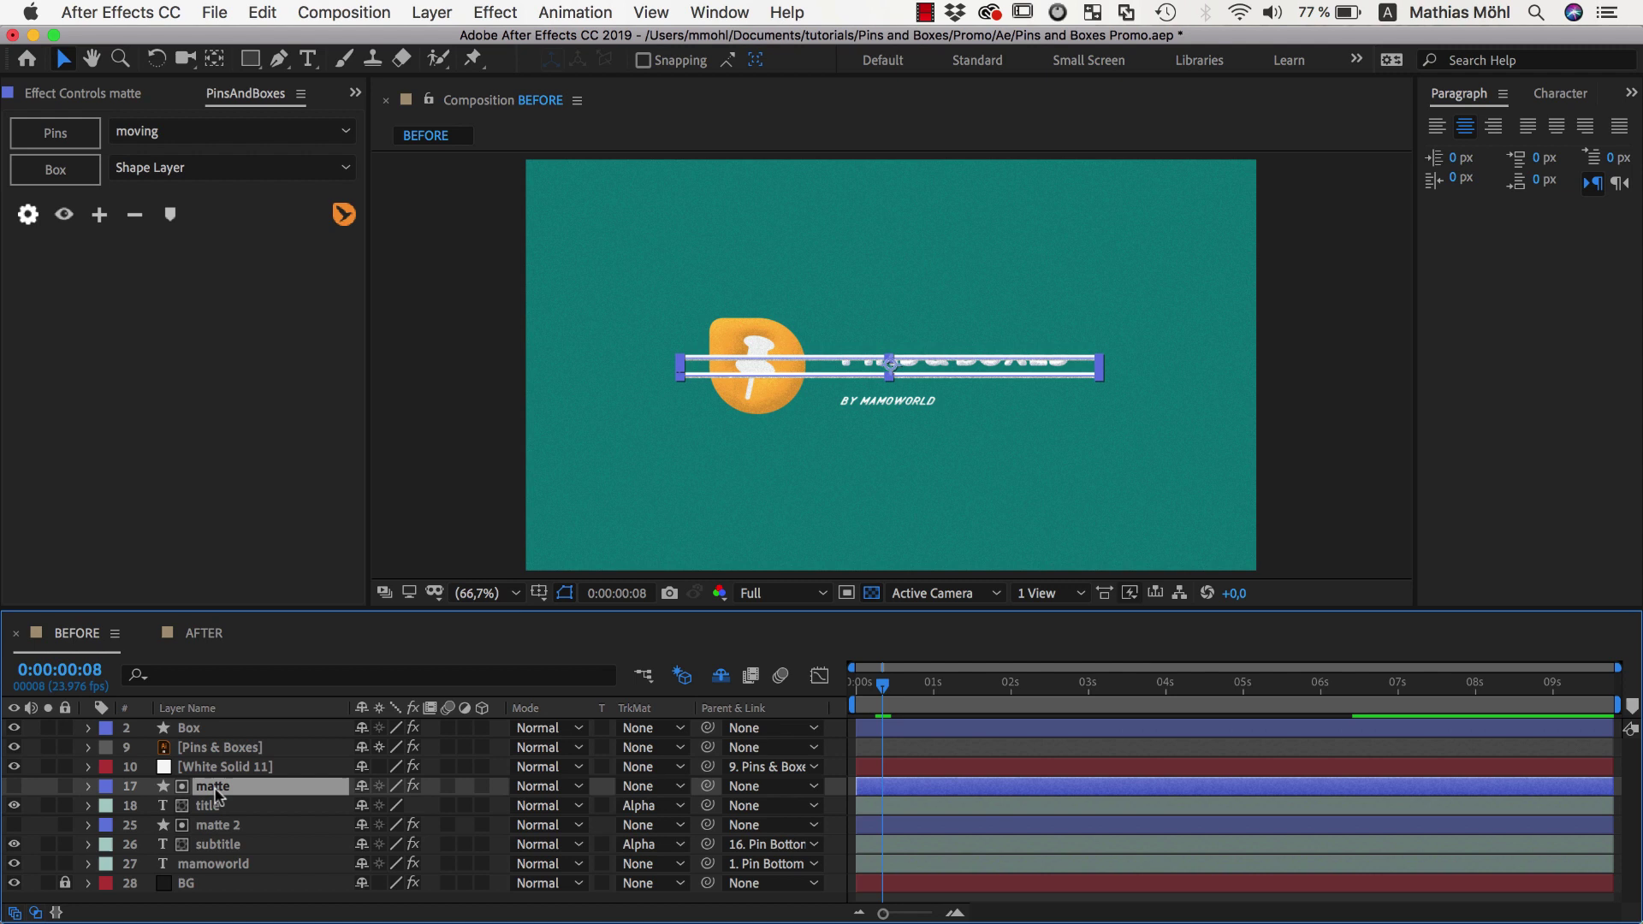
{"action": "key", "text": "ctrl+d"}
{"action": "left_click_drag", "start_coordinate": [215, 793], "coordinate": [215, 750]}
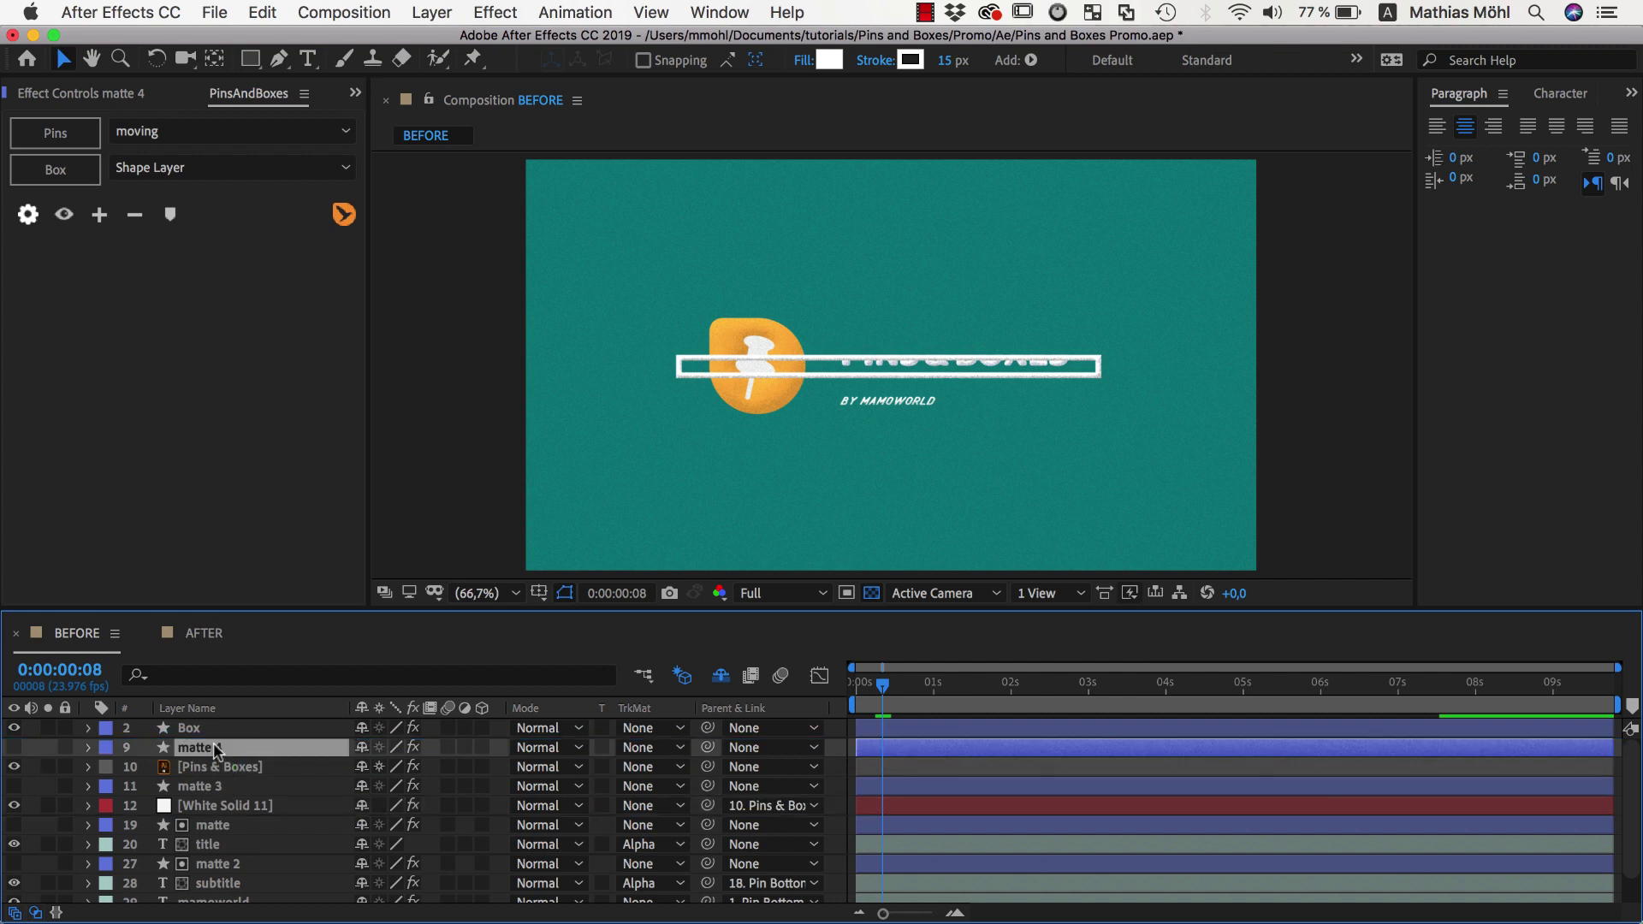
- Set the Pins & Boxes and White Solid 11 layers to use the matte copies directly above them as alpha mattes
{"action": "left_click", "coordinate": [231, 767]}
{"action": "left_click", "coordinate": [650, 767]}
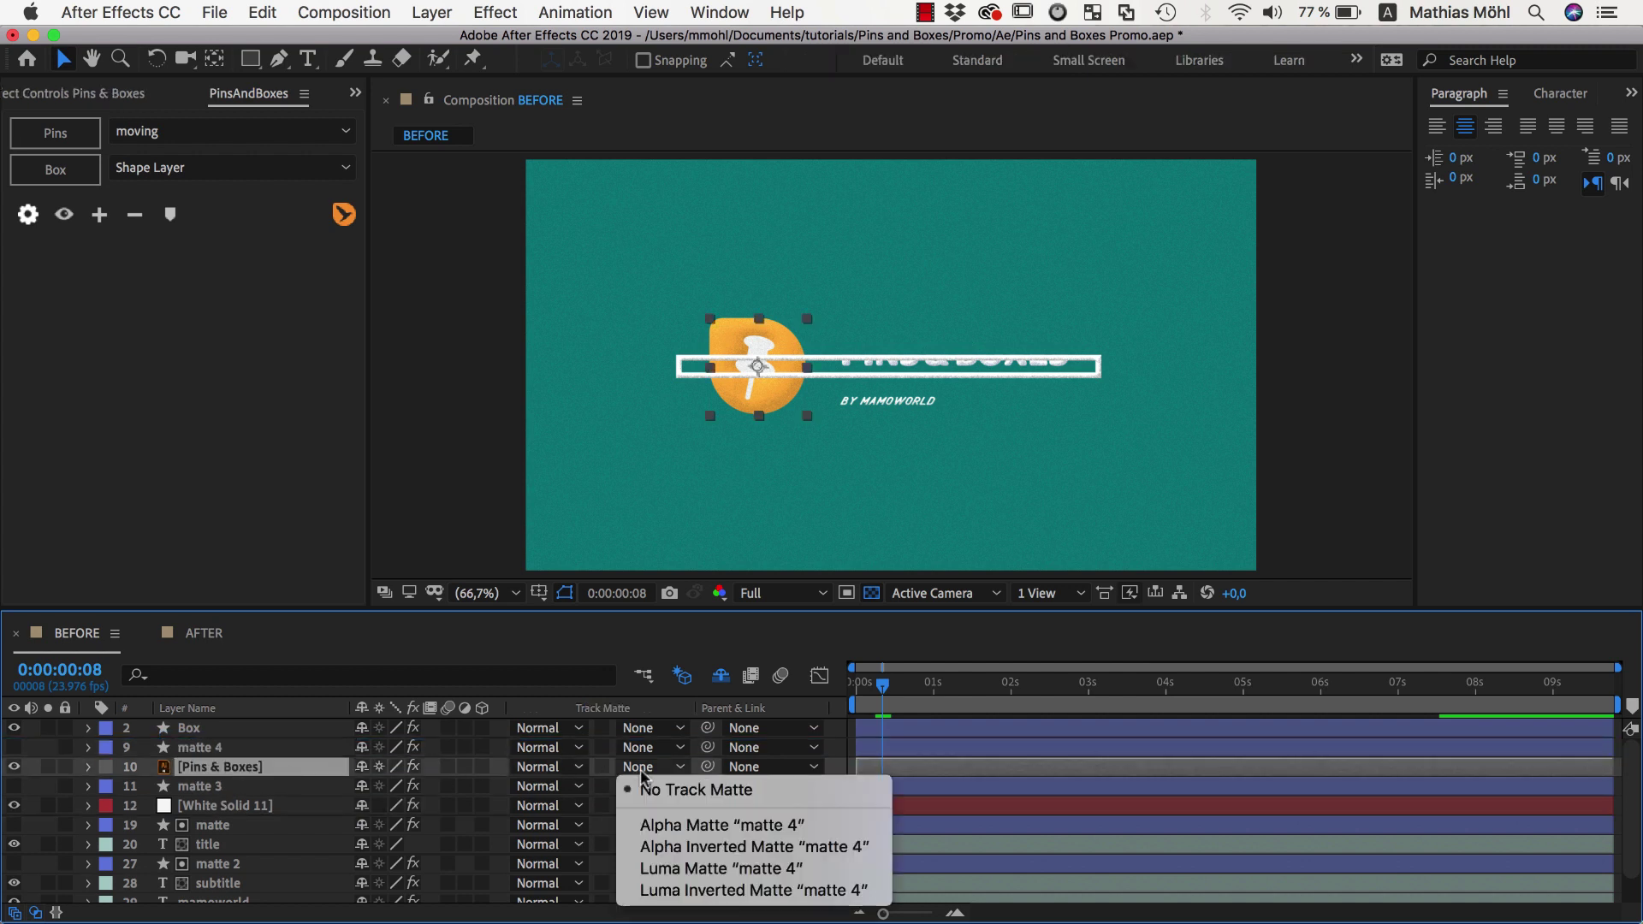
{"action": "left_click", "coordinate": [663, 822]}
{"action": "left_click", "coordinate": [227, 805]}
{"action": "left_click", "coordinate": [650, 805]}
{"action": "left_click", "coordinate": [654, 869]}
- End the work area at 0:00:02:00 and preview the box-opening animation
{"action": "left_click", "coordinate": [1011, 686]}
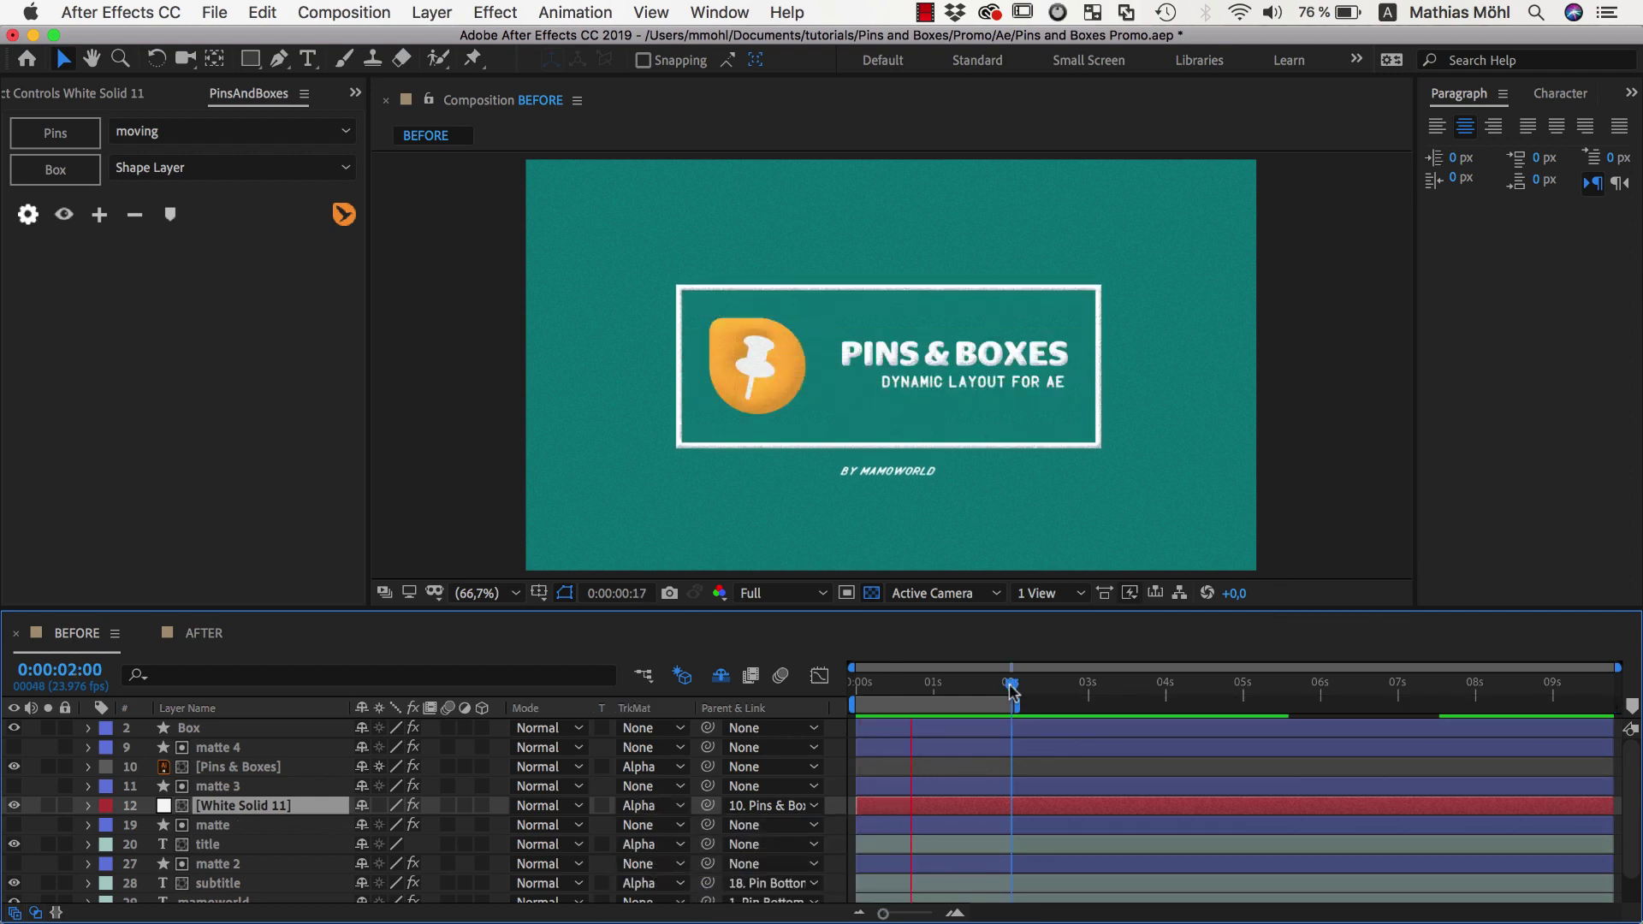
{"action": "key", "text": "space"}
- Trim the mamoworld layer so that it starts at 0:00:00:20
{"action": "left_click_drag", "start_coordinate": [856, 687], "coordinate": [921, 702]}
{"action": "scroll", "coordinate": [530, 856], "scroll_direction": "down", "scroll_amount": 2}
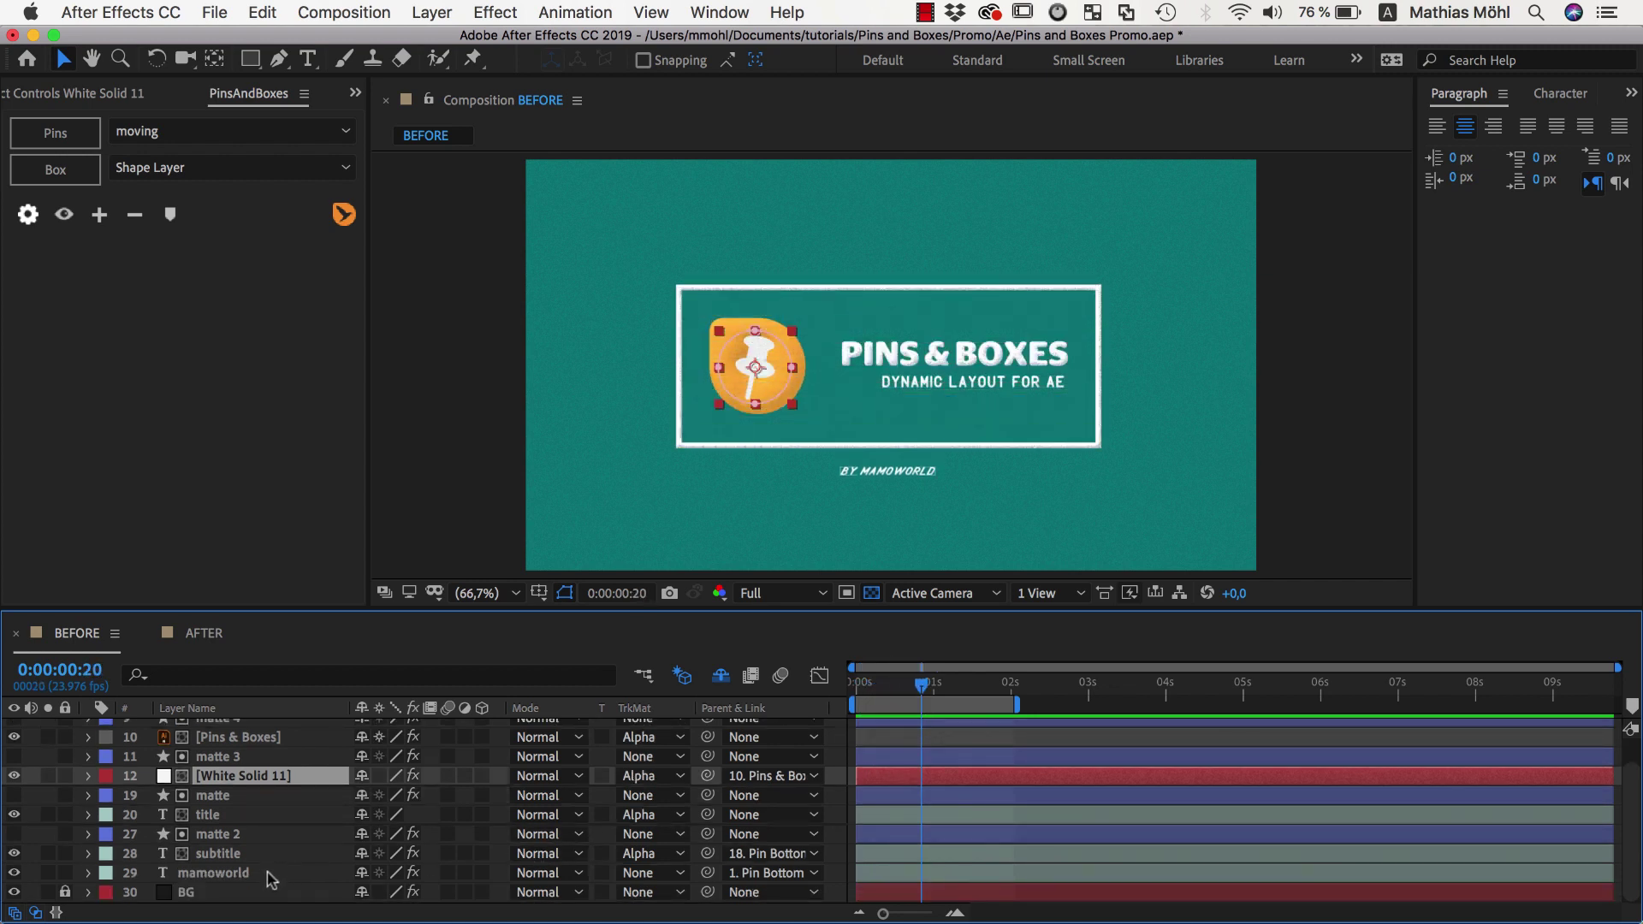
{"action": "left_click", "coordinate": [883, 870]}
{"action": "left_click_drag", "start_coordinate": [856, 872], "coordinate": [922, 872]}
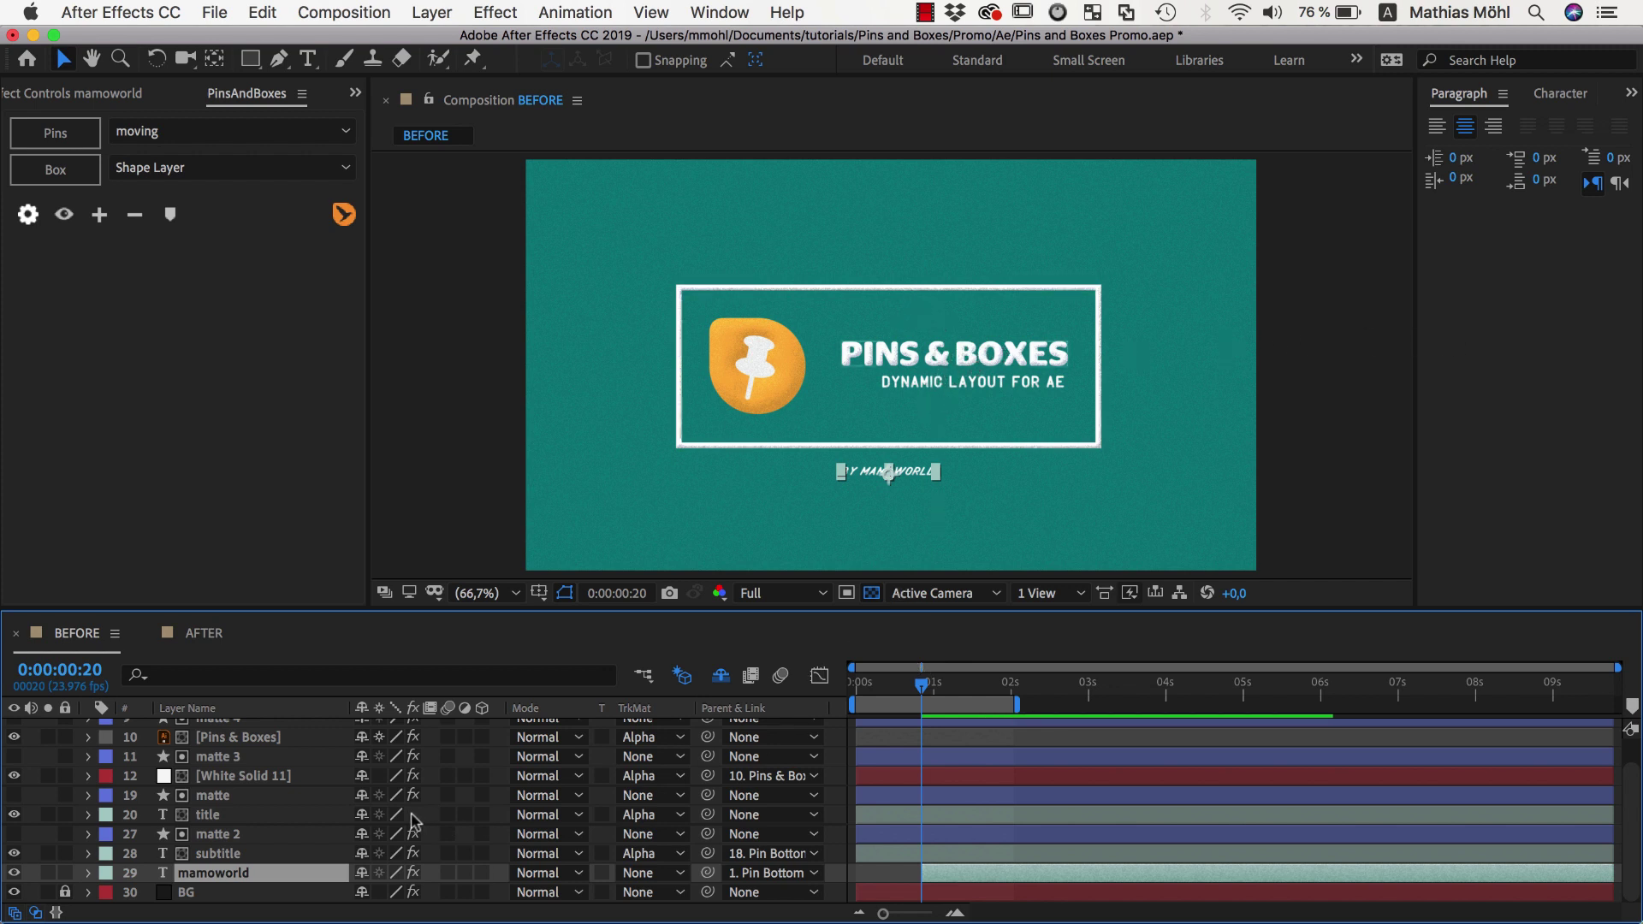
- Start animating the title layer's Position at 0:00:00:09 and shift that keyframe to about 0:00:00:20
{"action": "left_click", "coordinate": [217, 819]}
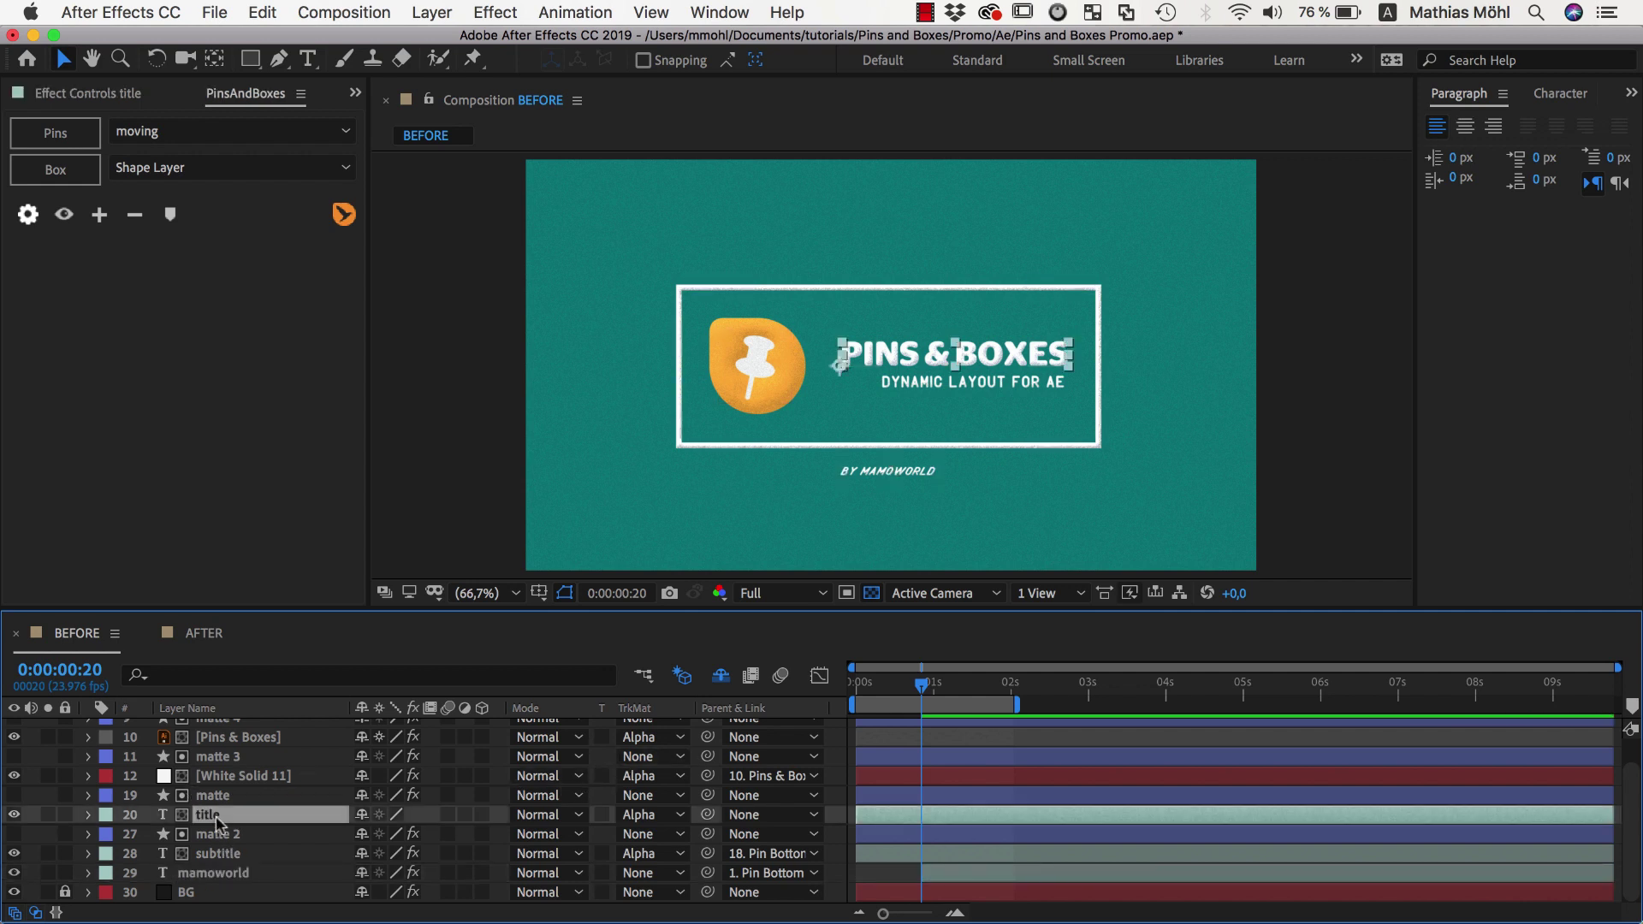
{"action": "left_click_drag", "start_coordinate": [920, 688], "coordinate": [885, 693]}
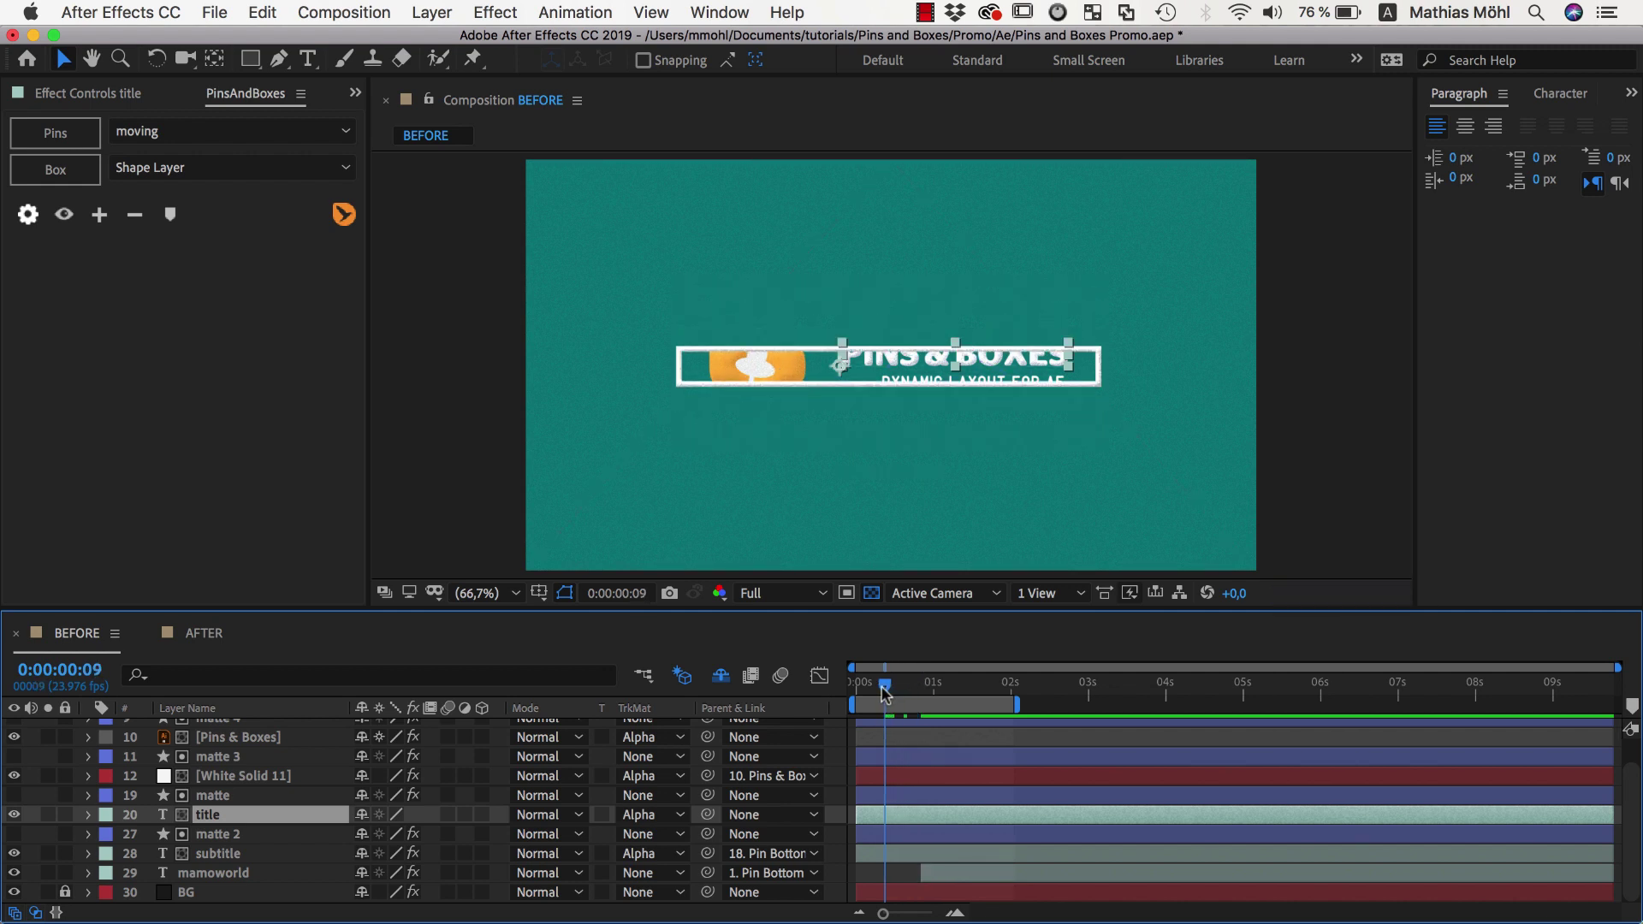
{"action": "key", "text": "p"}
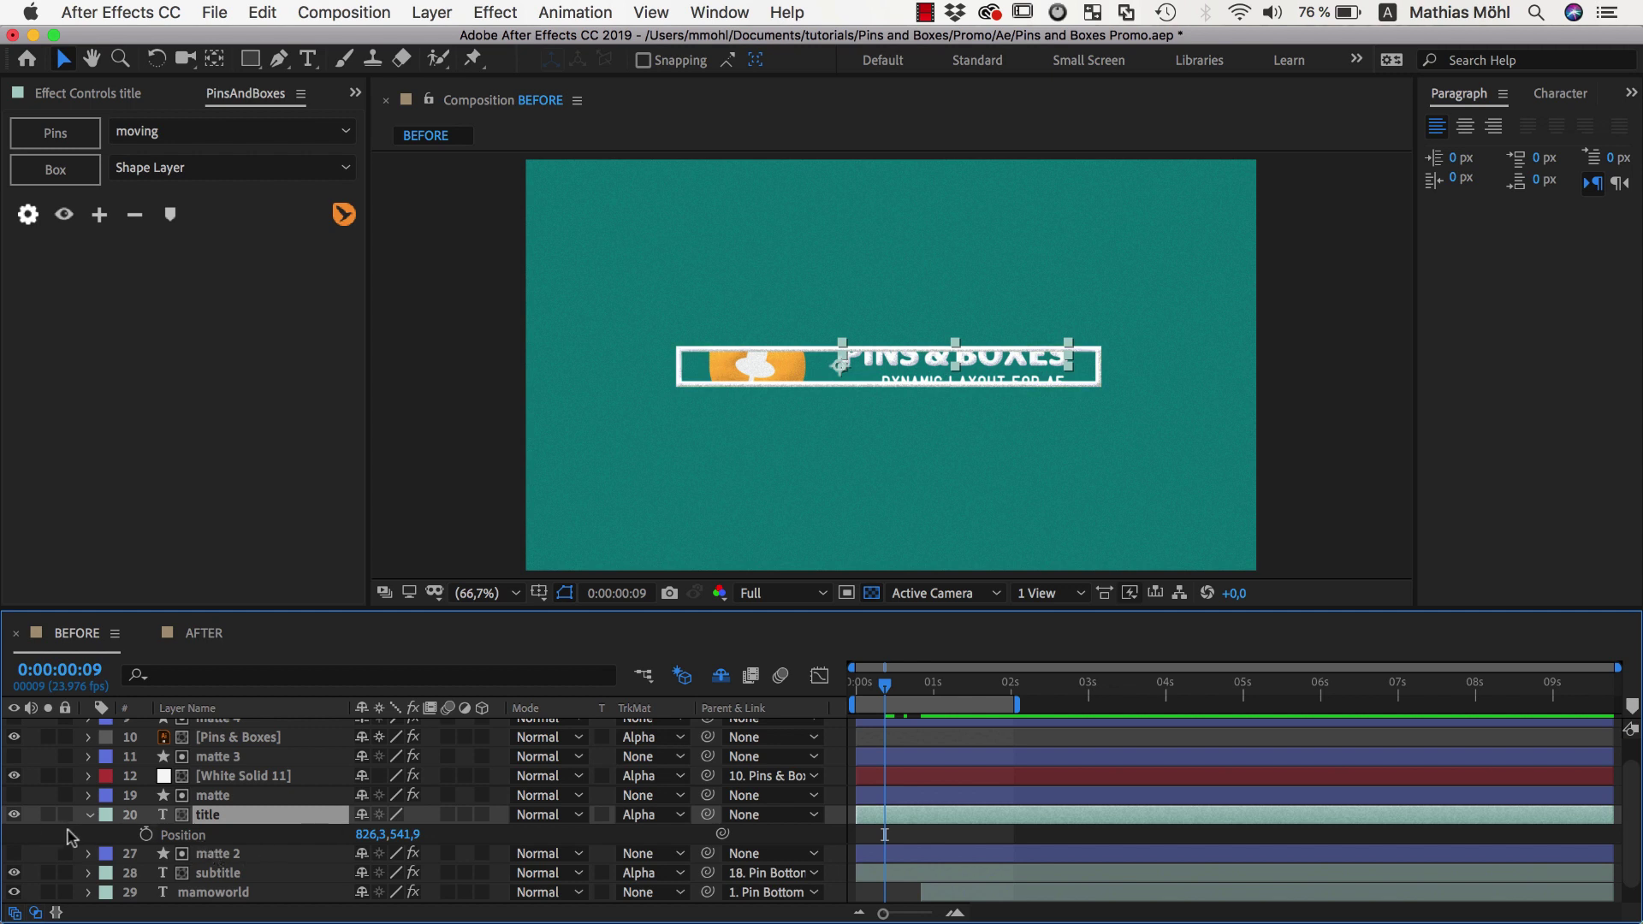
{"action": "left_click", "coordinate": [145, 835]}
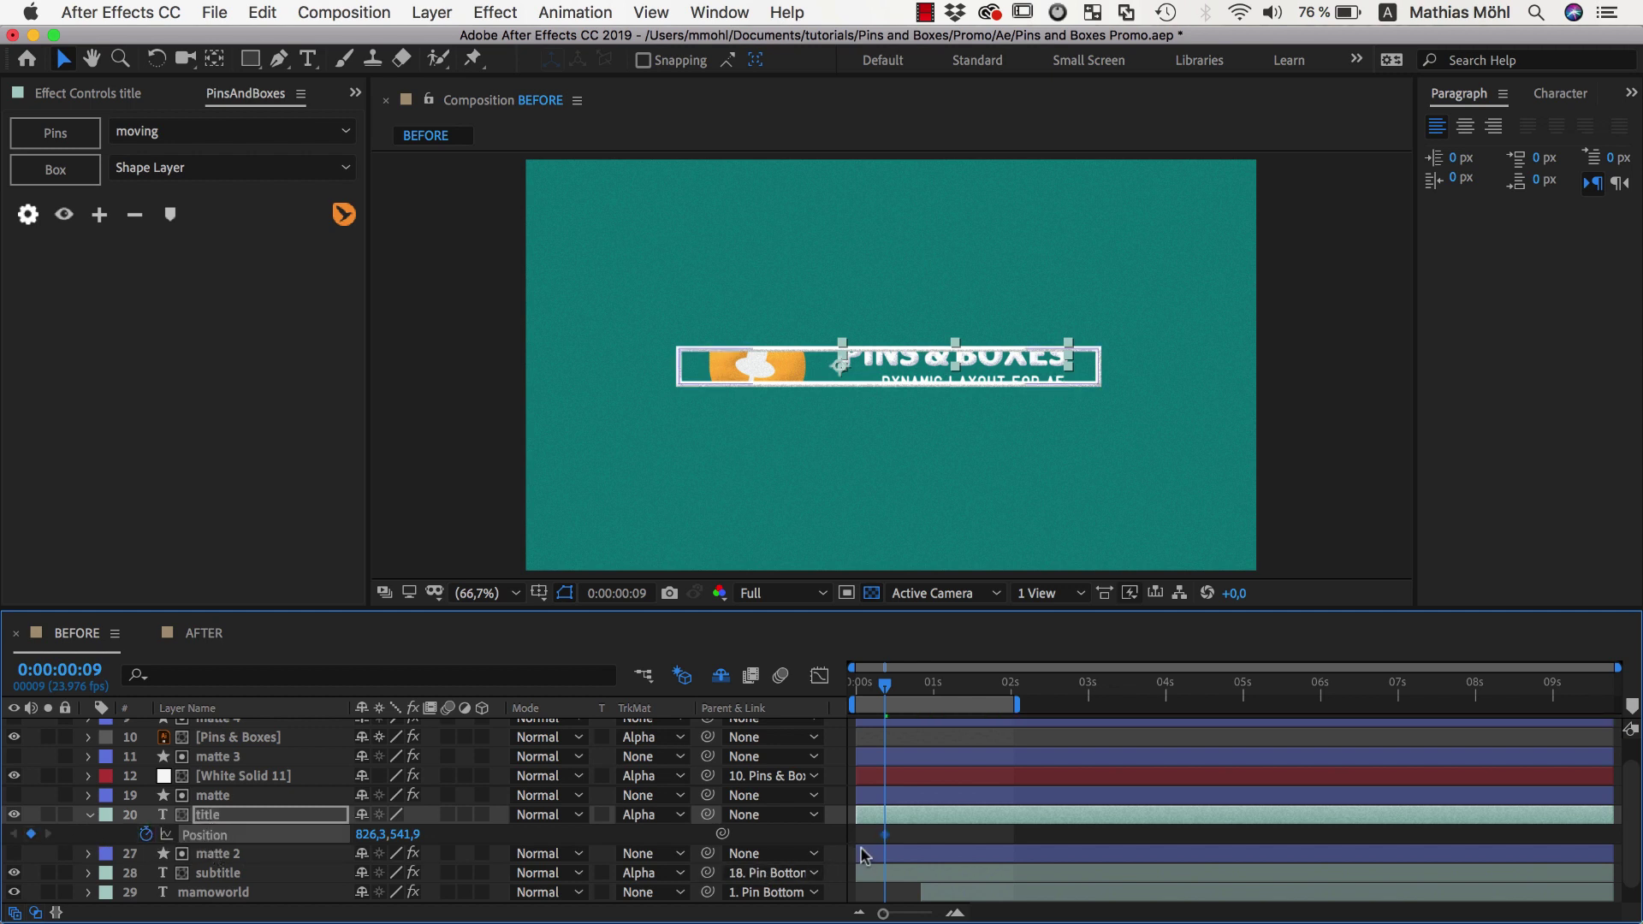
{"action": "left_click_drag", "start_coordinate": [897, 838], "coordinate": [920, 835]}
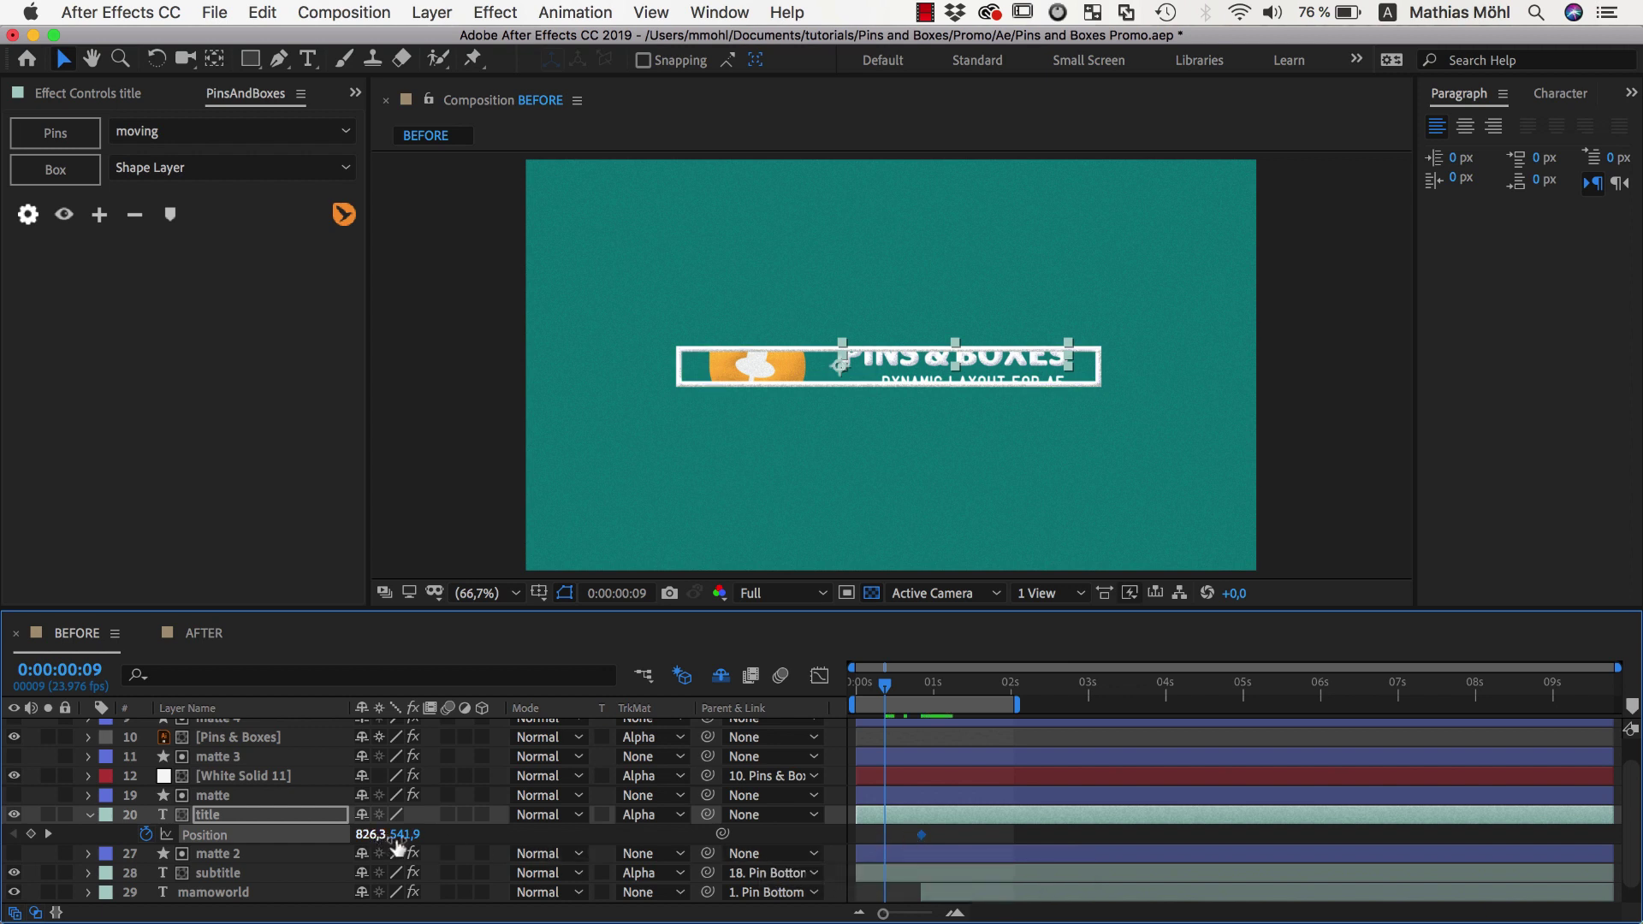
- Move the title horizontally out of the frame to Position 2014.3, 541.9 at 0:00:00:09 and preview its slide-in from 0:00:00:00
{"action": "left_click", "coordinate": [1006, 364]}
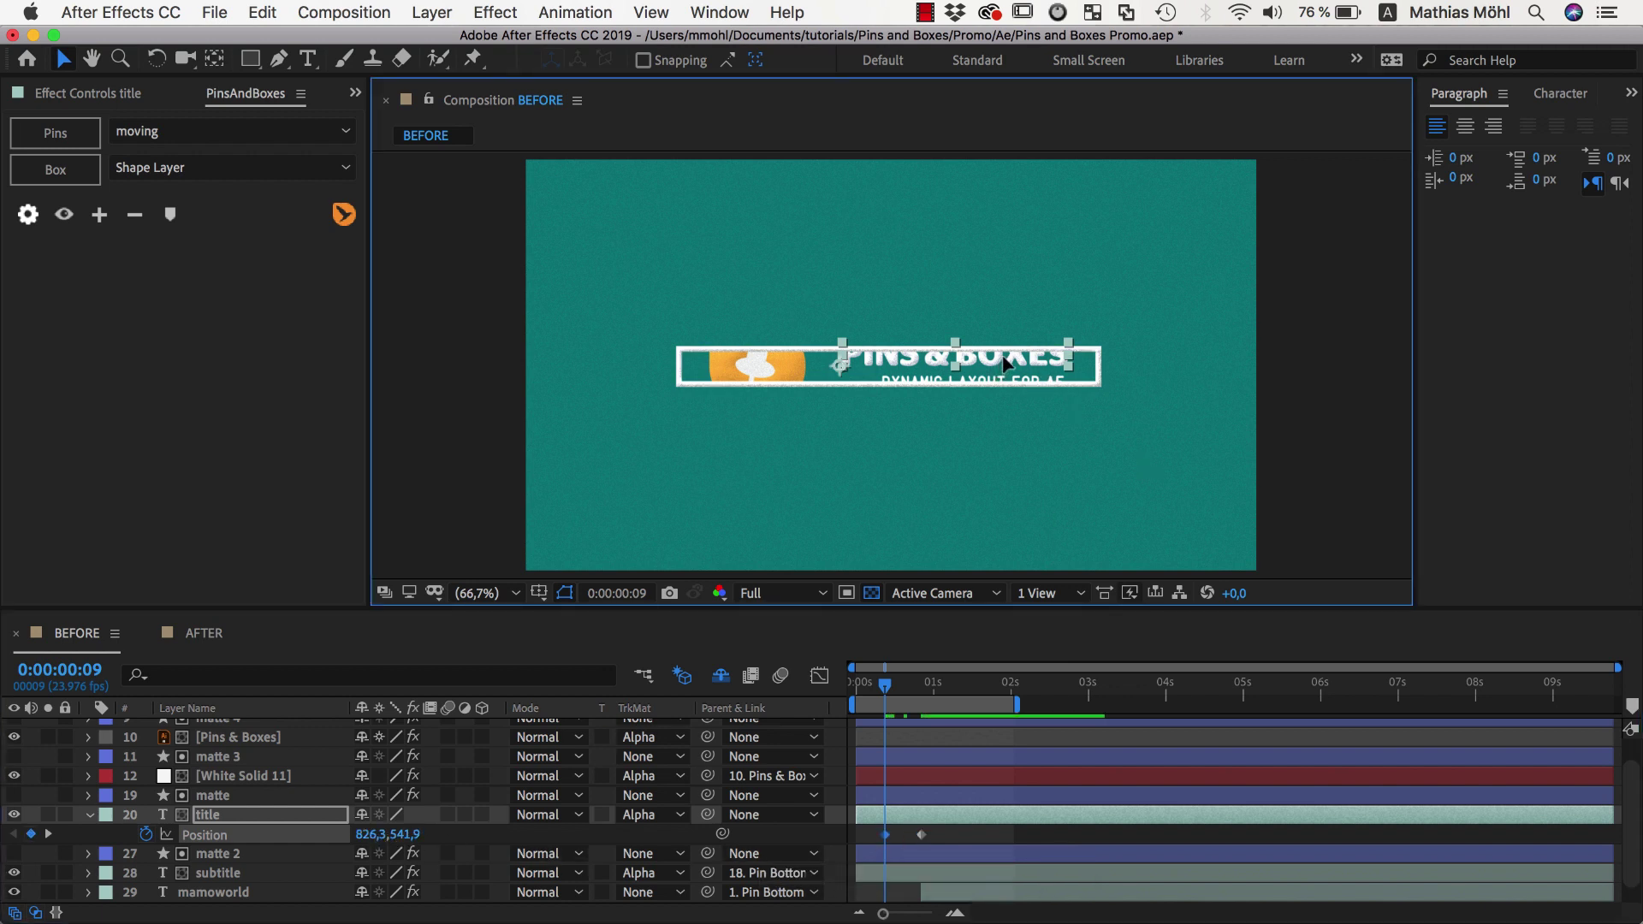
{"action": "left_click_drag", "start_coordinate": [1010, 363], "coordinate": [1407, 376]}
{"action": "left_click_drag", "start_coordinate": [884, 688], "coordinate": [851, 691]}
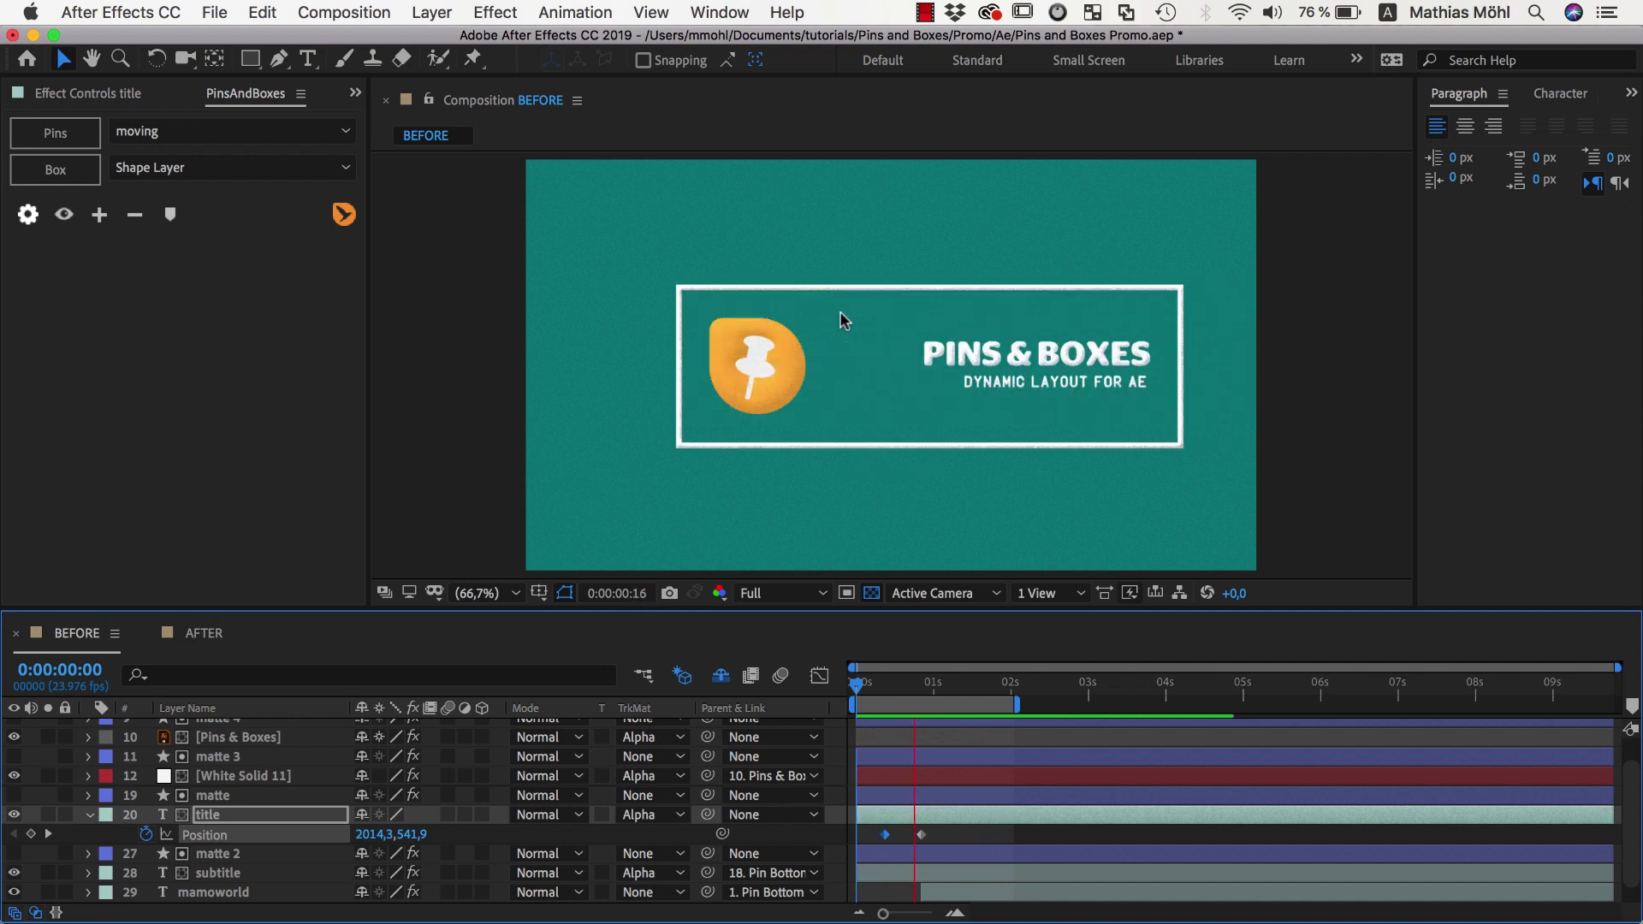
{"action": "key", "text": "space"}
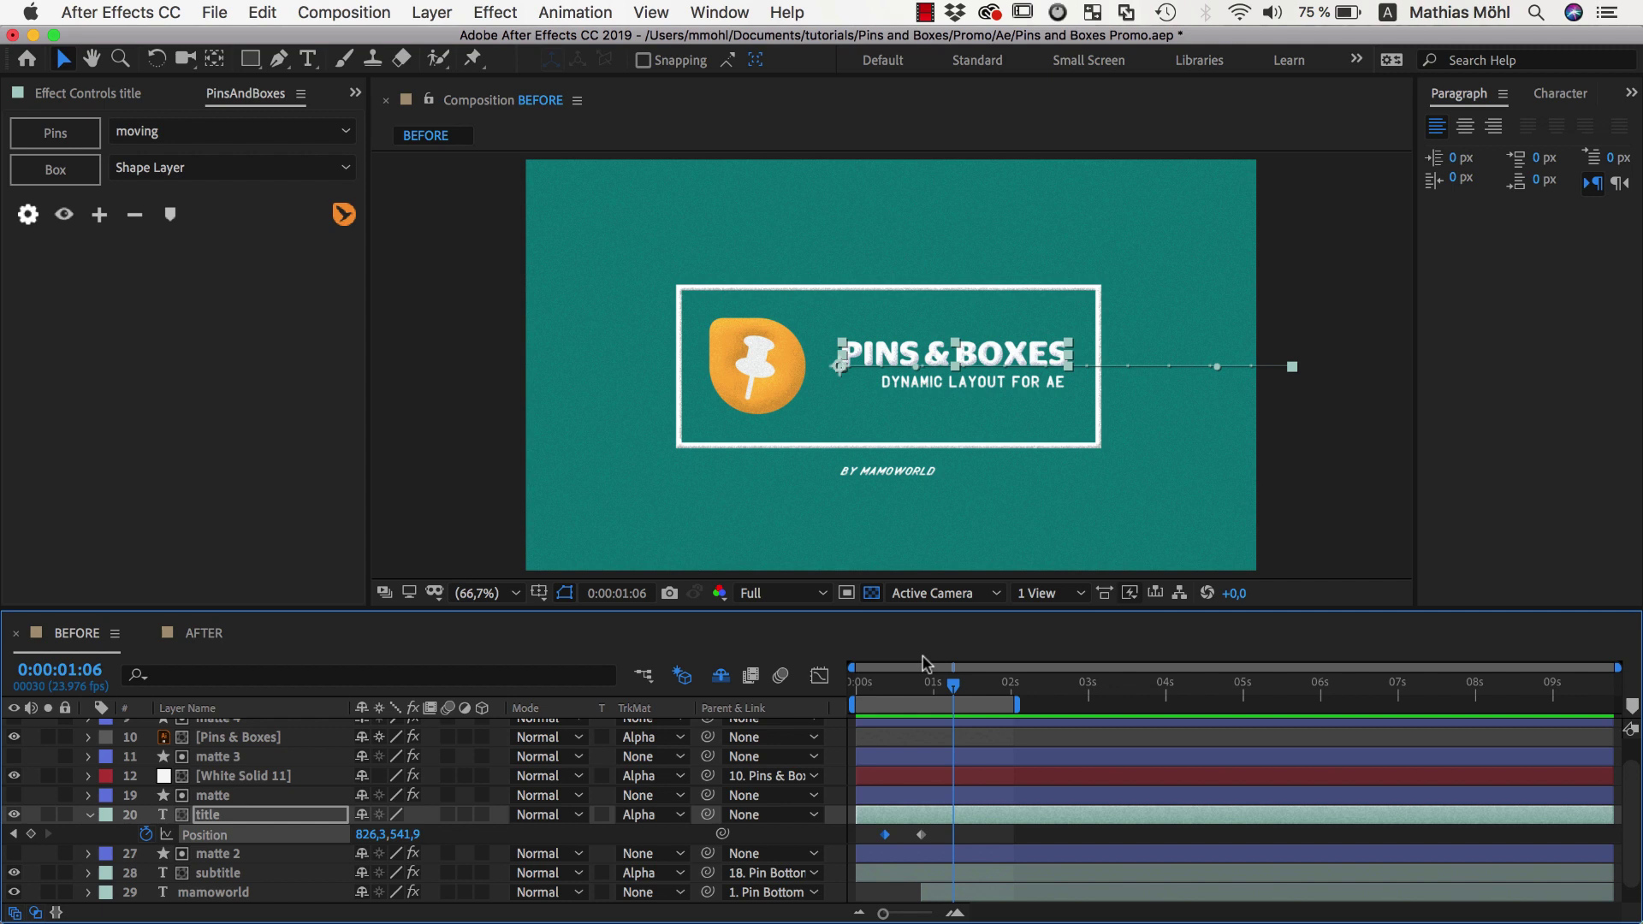
- Examine the available timing modes for new pins, keeping the moving mode
{"action": "left_click", "coordinate": [182, 130]}
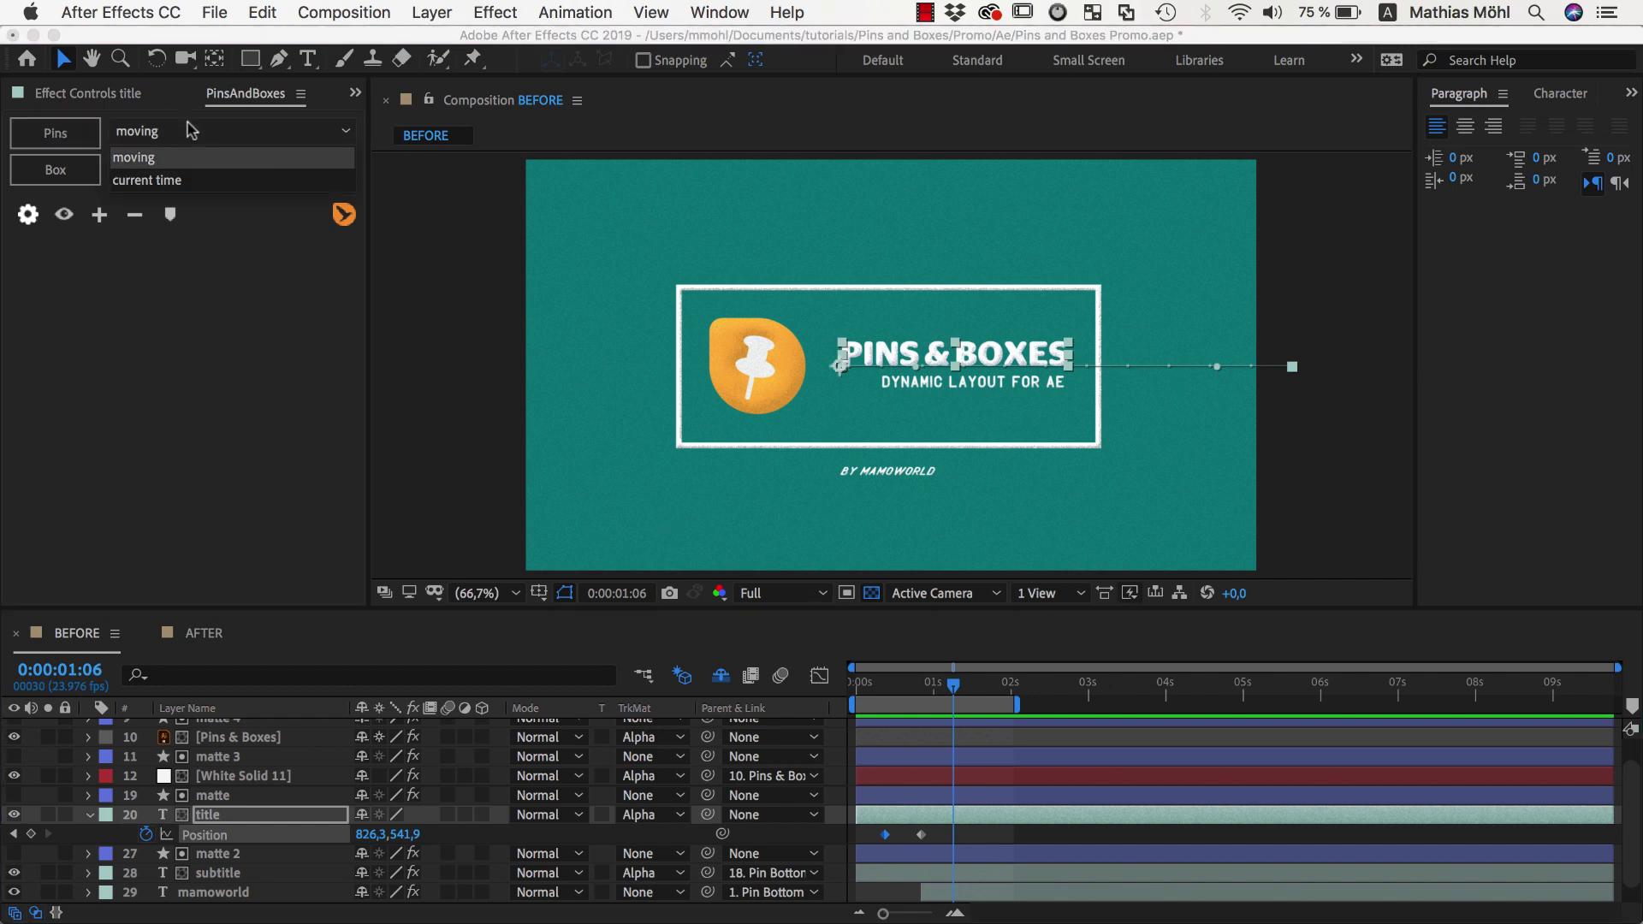
{"action": "left_click", "coordinate": [181, 202]}
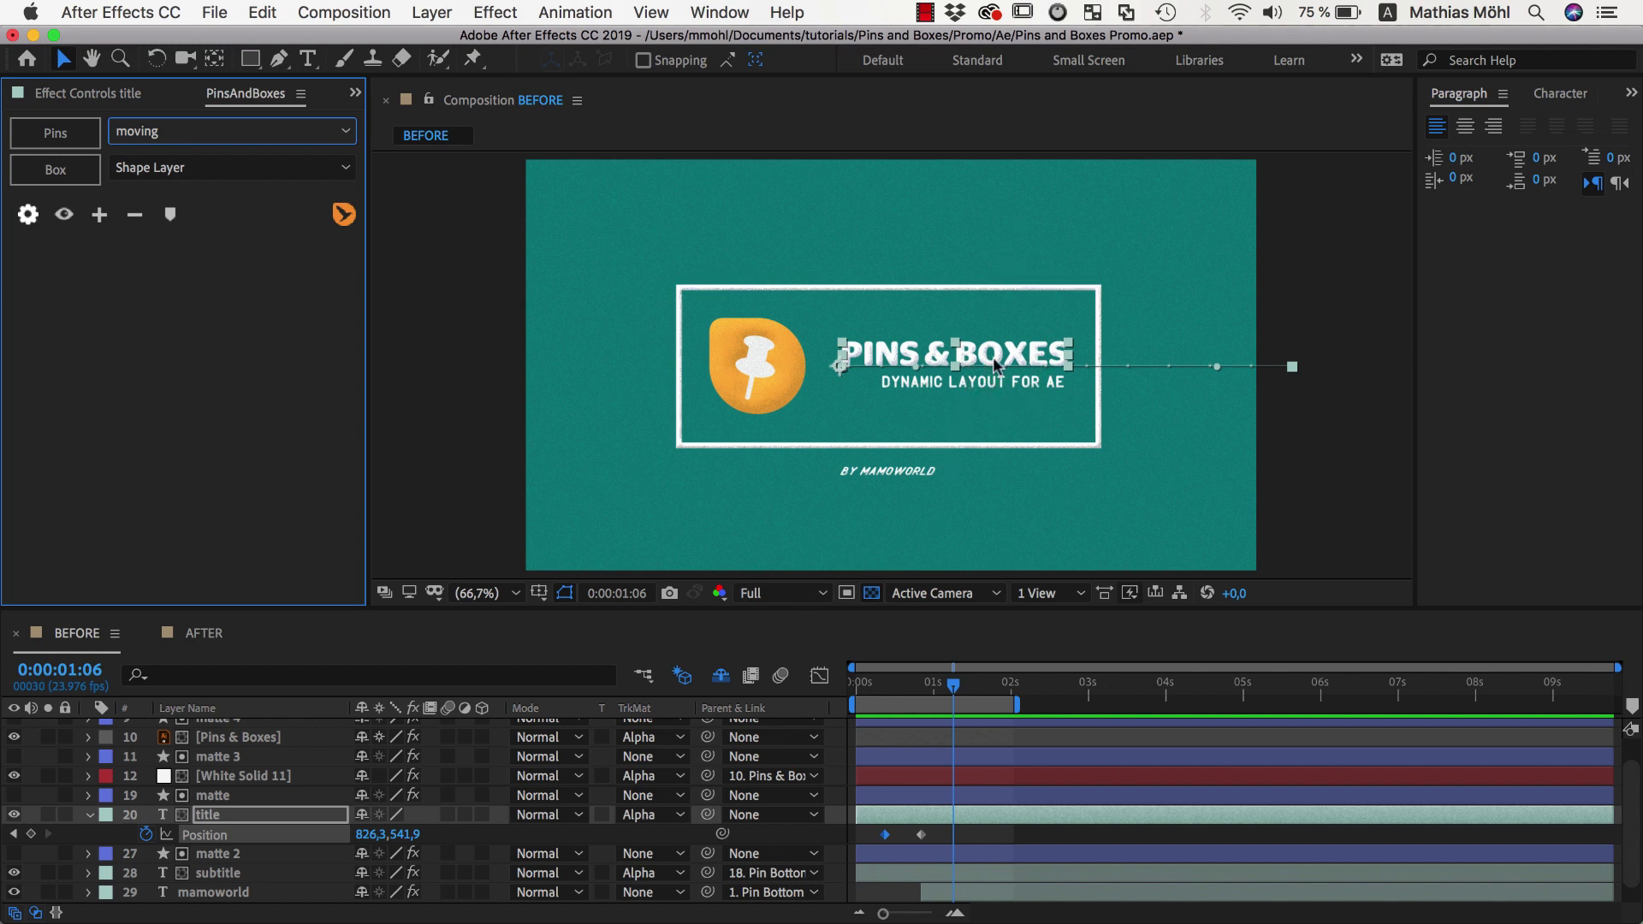
- Show all pins and fix the pin time of the title's six pins at 0:00:01:01
{"action": "mouse_move", "coordinate": [957, 686]}
{"action": "left_mouse_down"}
{"action": "mouse_move", "coordinate": [910, 697]}
{"action": "mouse_move", "coordinate": [940, 692]}
{"action": "left_mouse_up"}
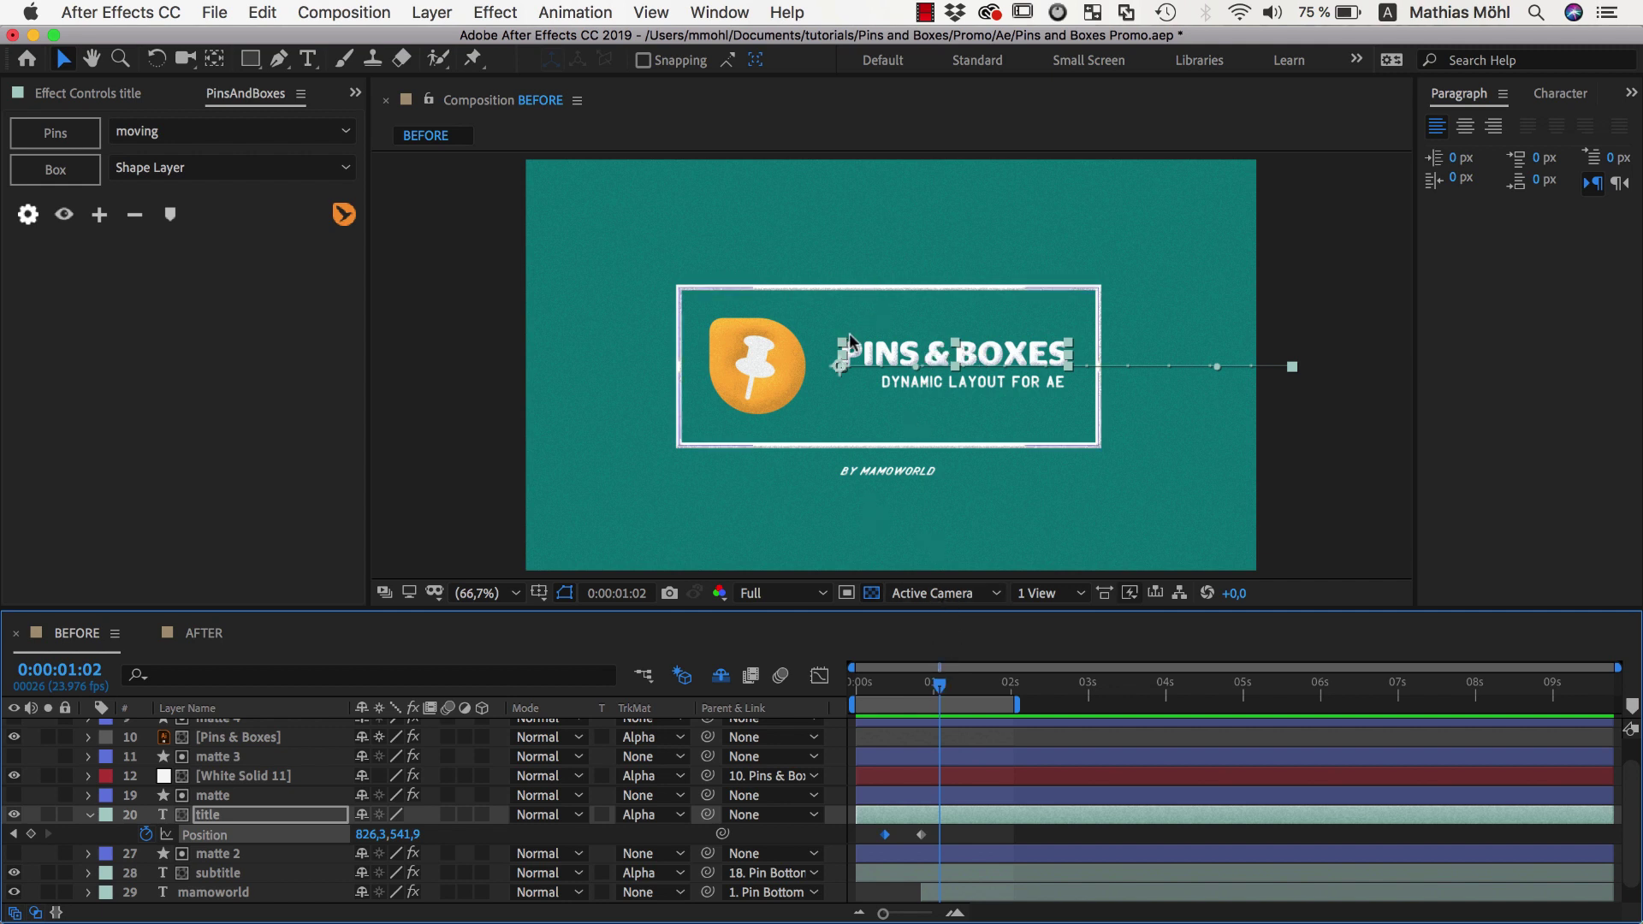
{"action": "mouse_move", "coordinate": [941, 685]}
{"action": "left_mouse_down"}
{"action": "mouse_move", "coordinate": [924, 695]}
{"action": "mouse_move", "coordinate": [946, 701]}
{"action": "left_mouse_up"}
{"action": "scroll", "coordinate": [317, 774], "scroll_direction": "up", "scroll_amount": 2}
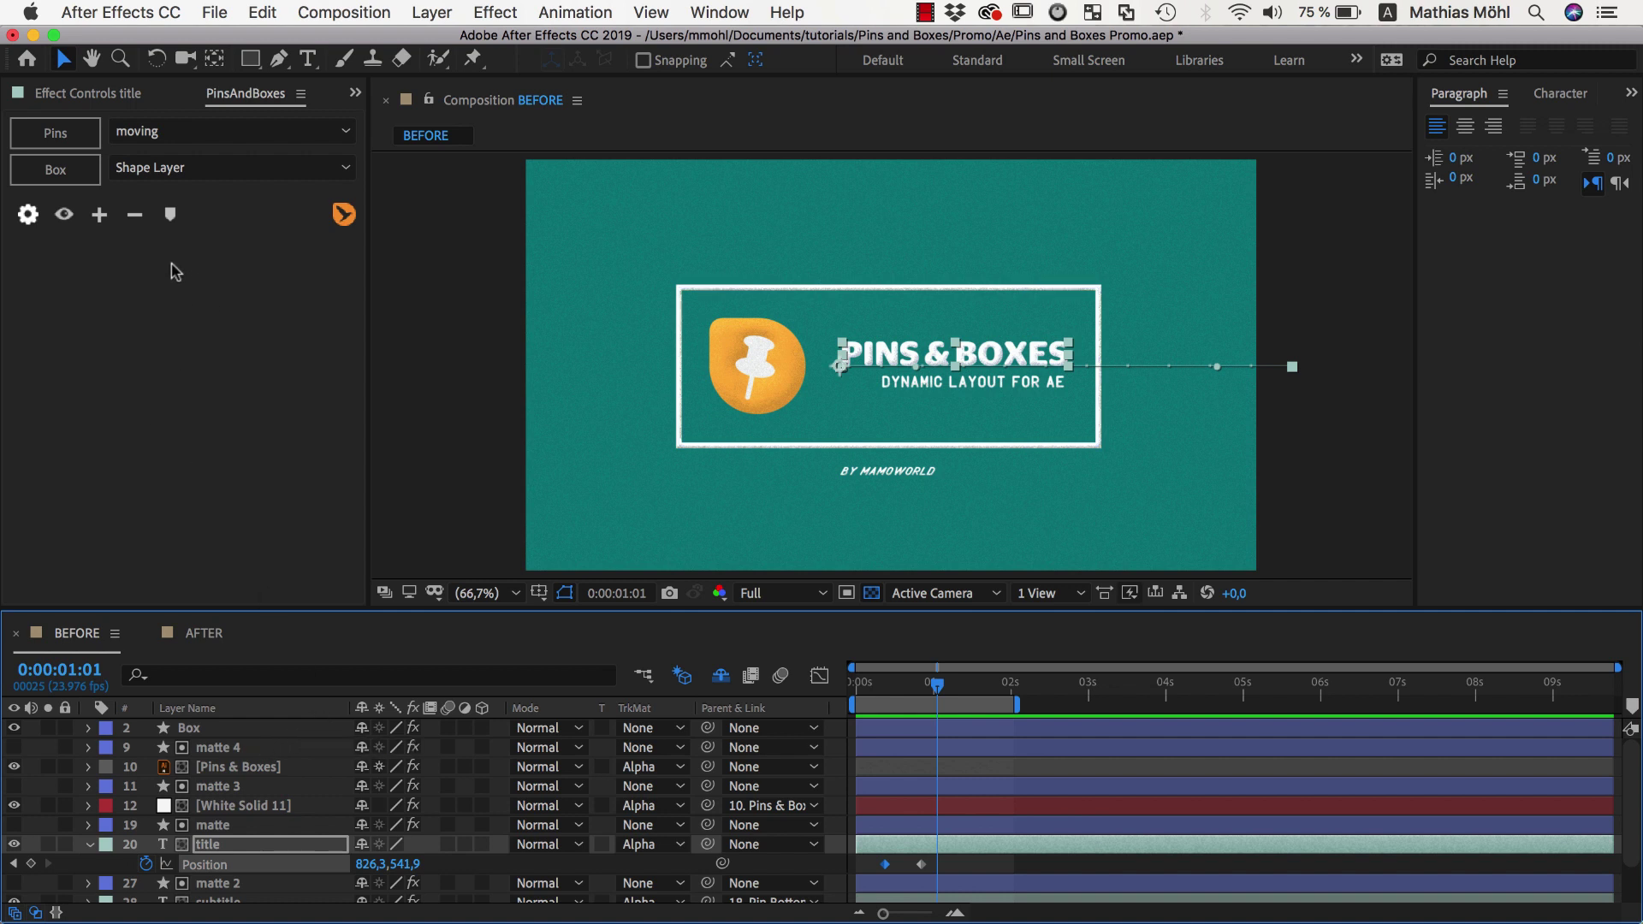
{"action": "left_click", "coordinate": [65, 214]}
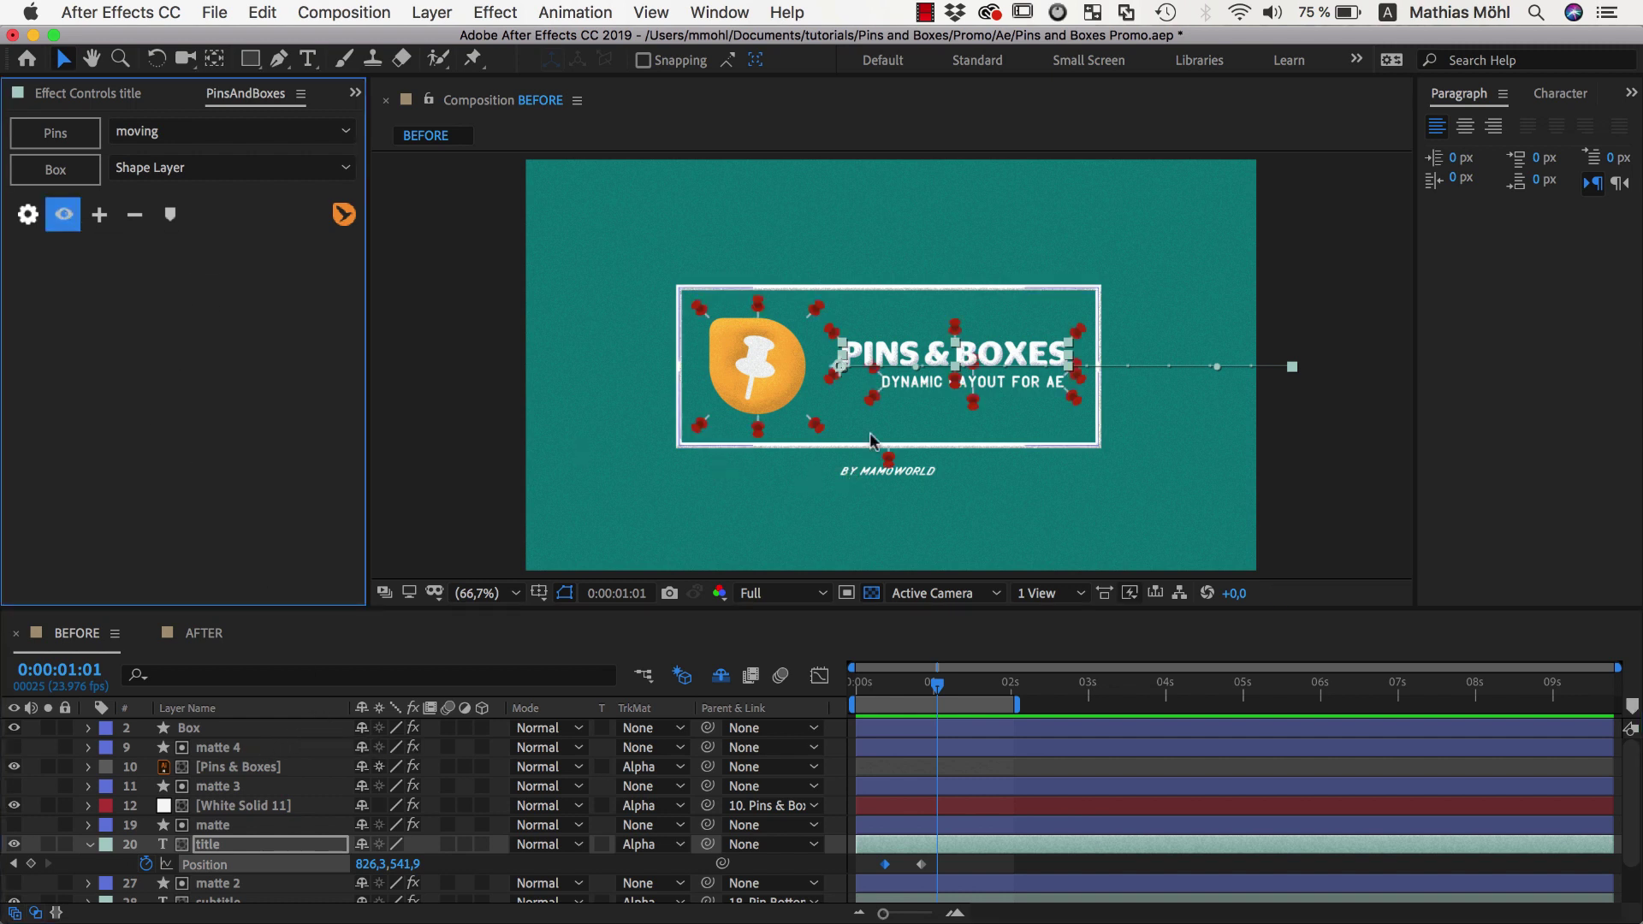
{"action": "left_click", "coordinate": [835, 332]}
{"action": "left_click", "coordinate": [958, 382], "text": "shift"}
{"action": "left_click", "coordinate": [836, 381], "text": "shift"}
{"action": "left_click", "coordinate": [177, 215]}
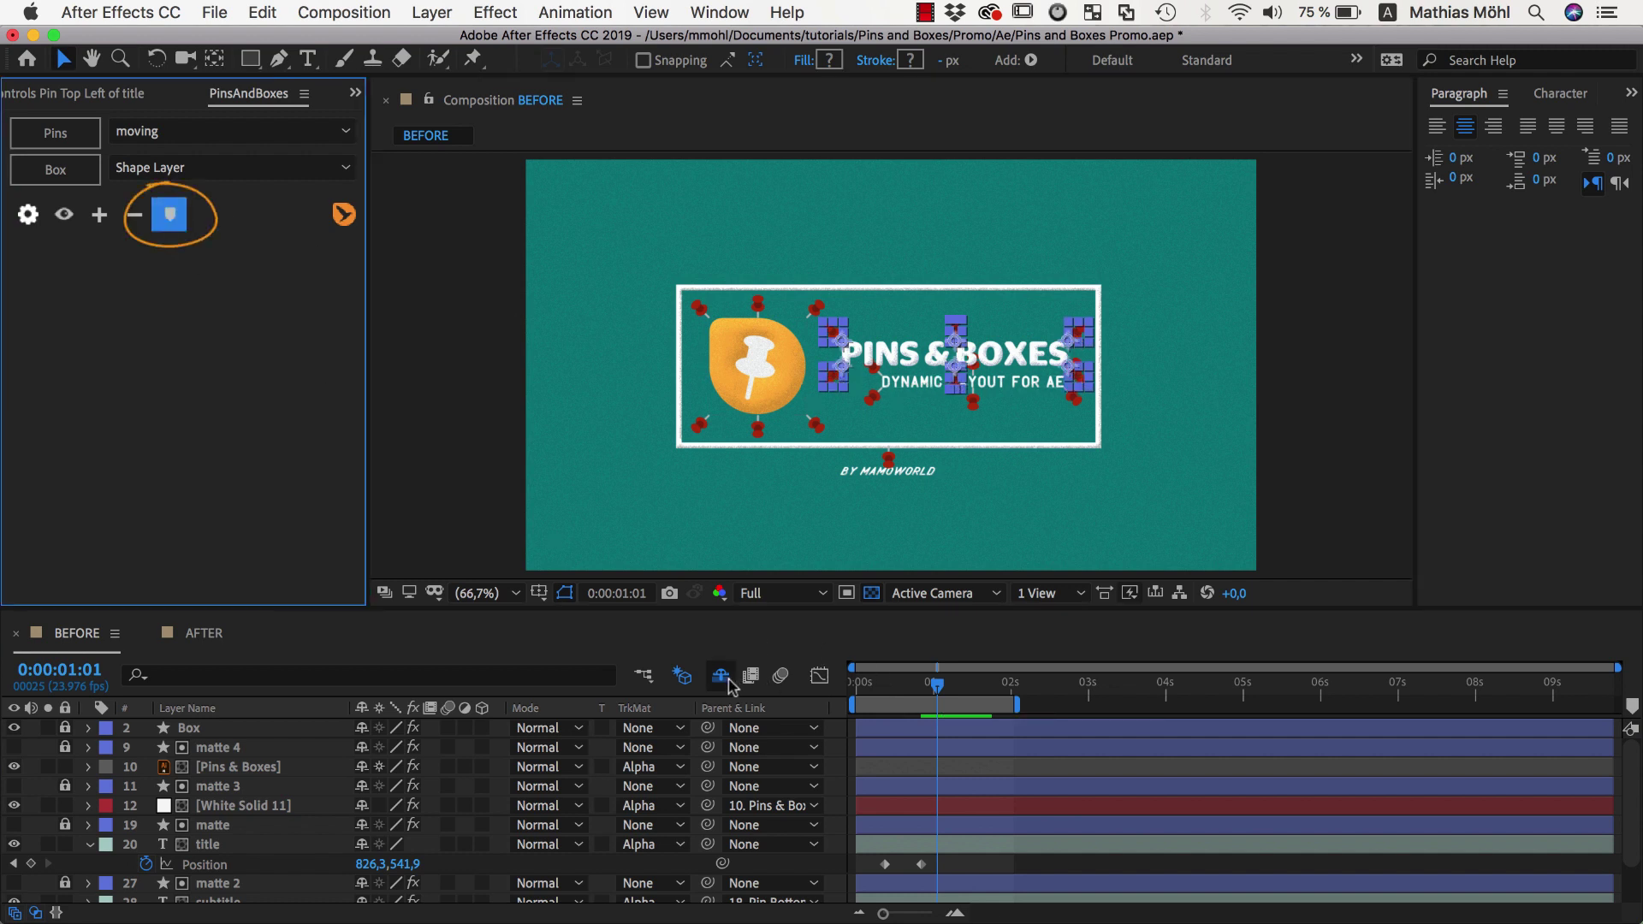
- Select all layers, fix the pin time of every pin at 0:00:01:01 and preview the animation from the beginning
{"action": "scroll", "coordinate": [976, 827], "scroll_direction": "up", "scroll_amount": 4}
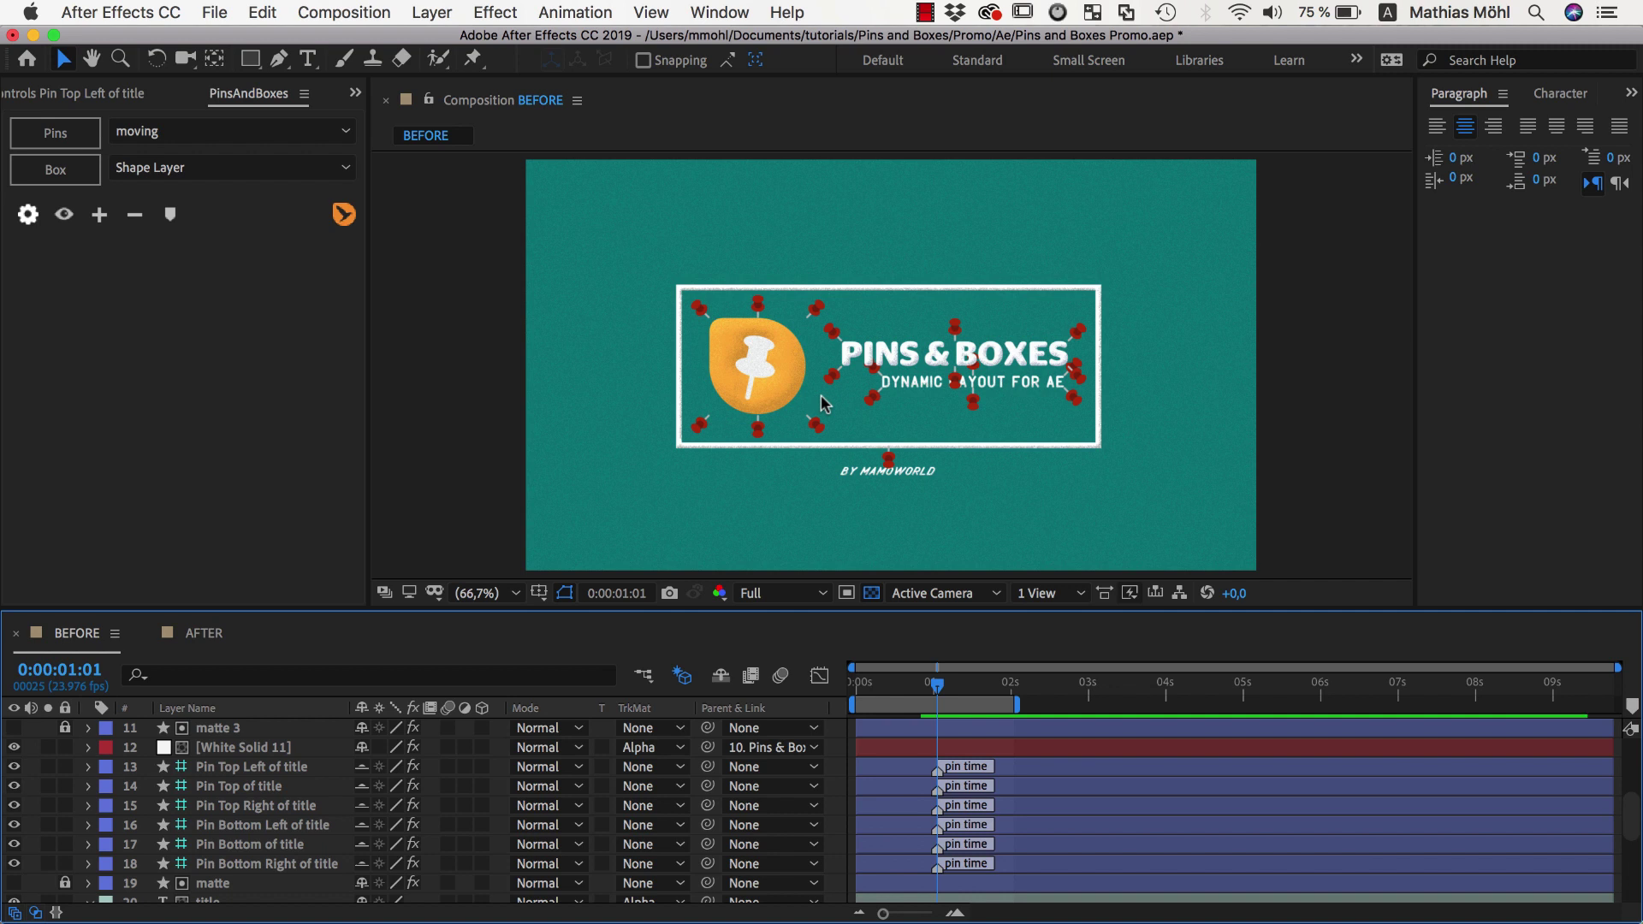
{"action": "key", "text": "super+a"}
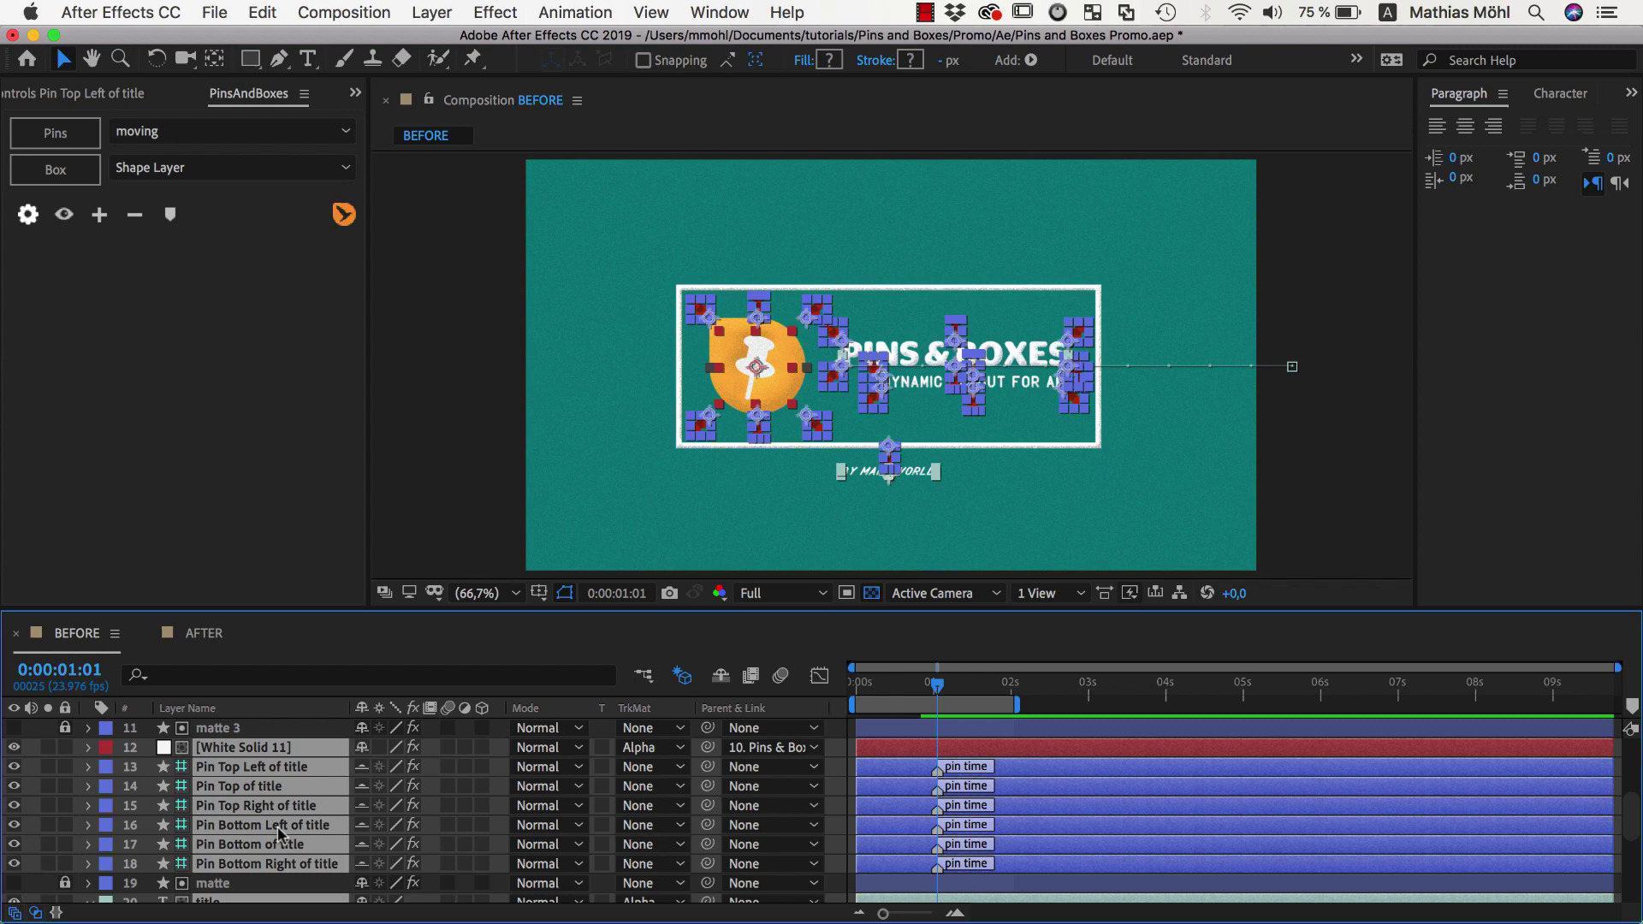
{"action": "left_click", "coordinate": [175, 222]}
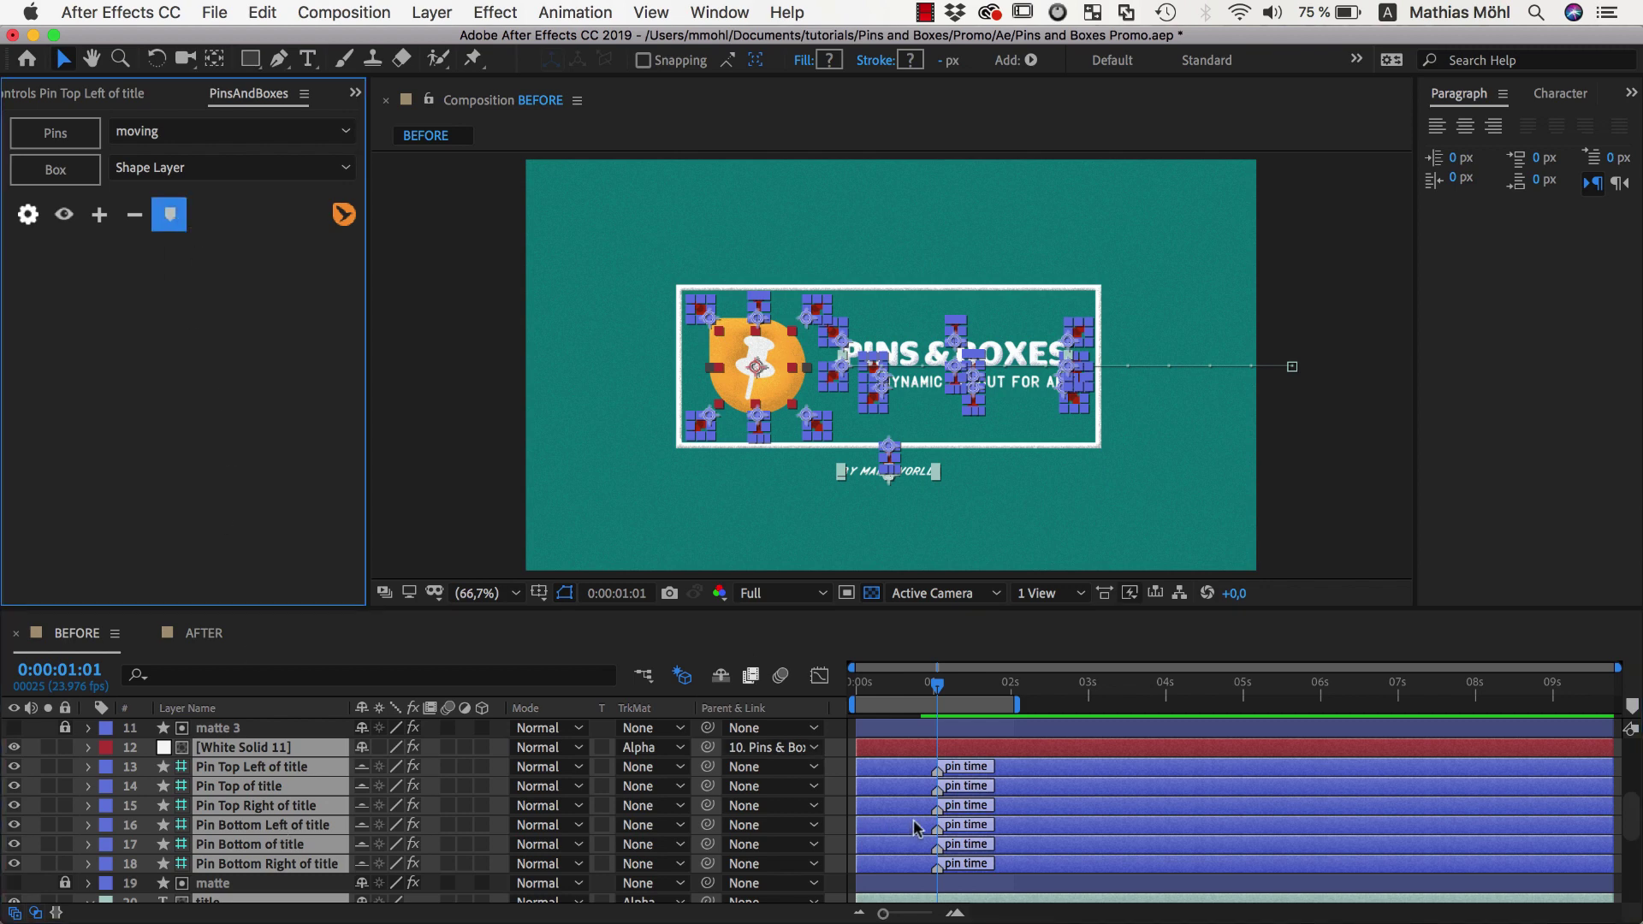
{"action": "scroll", "coordinate": [917, 826], "scroll_direction": "up", "scroll_amount": 5}
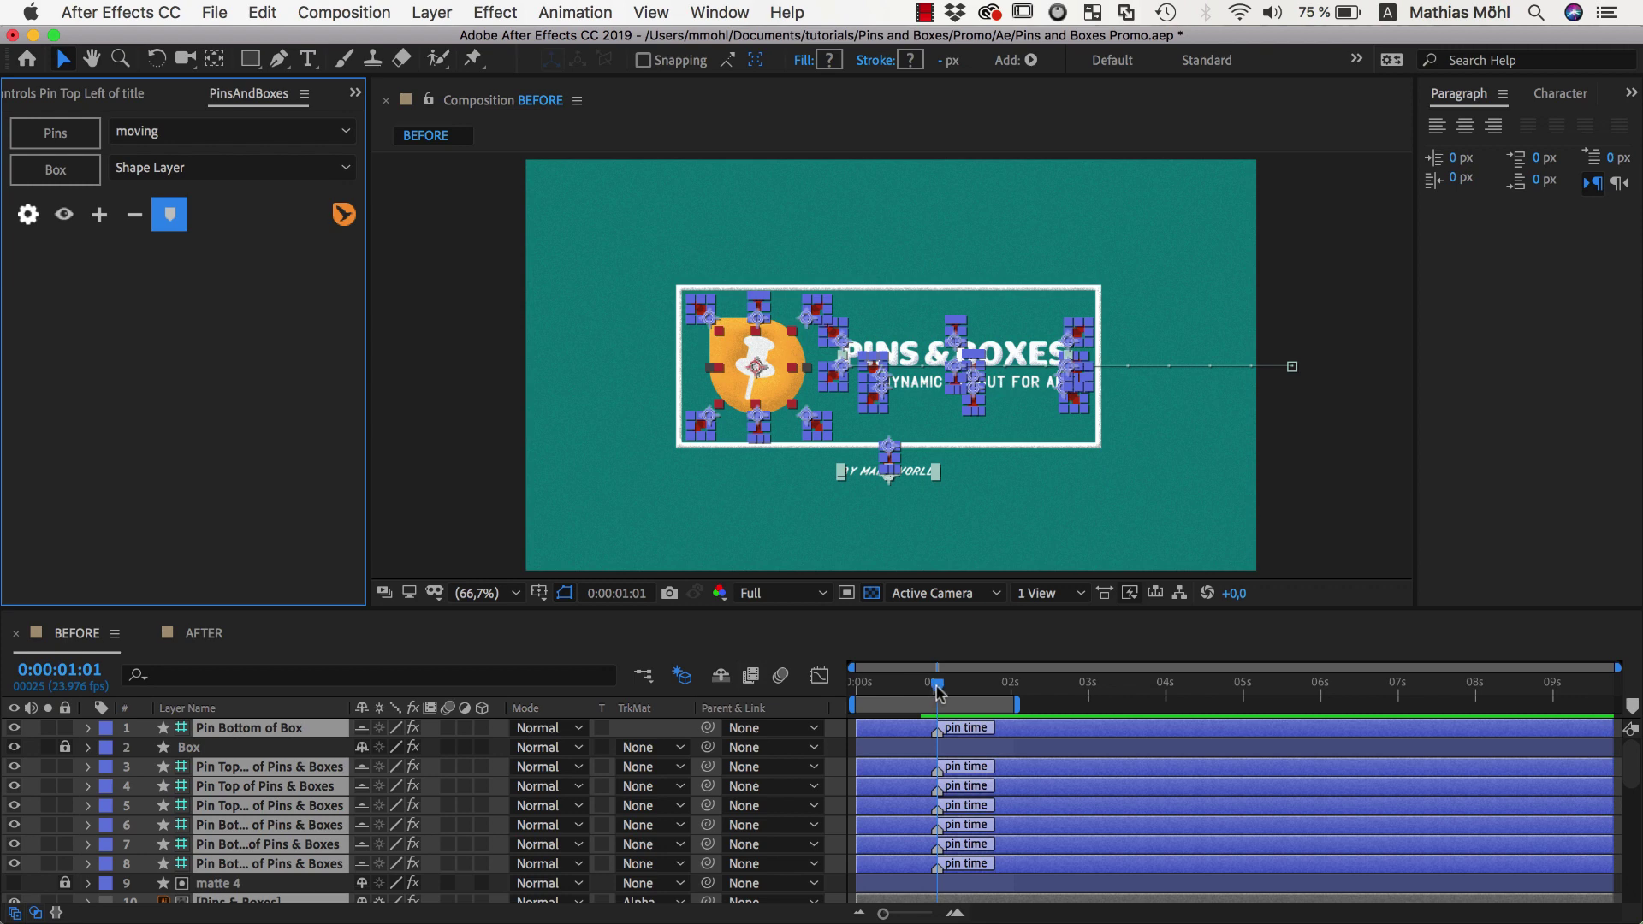
{"action": "left_click", "coordinate": [172, 216]}
{"action": "left_click", "coordinate": [172, 216]}
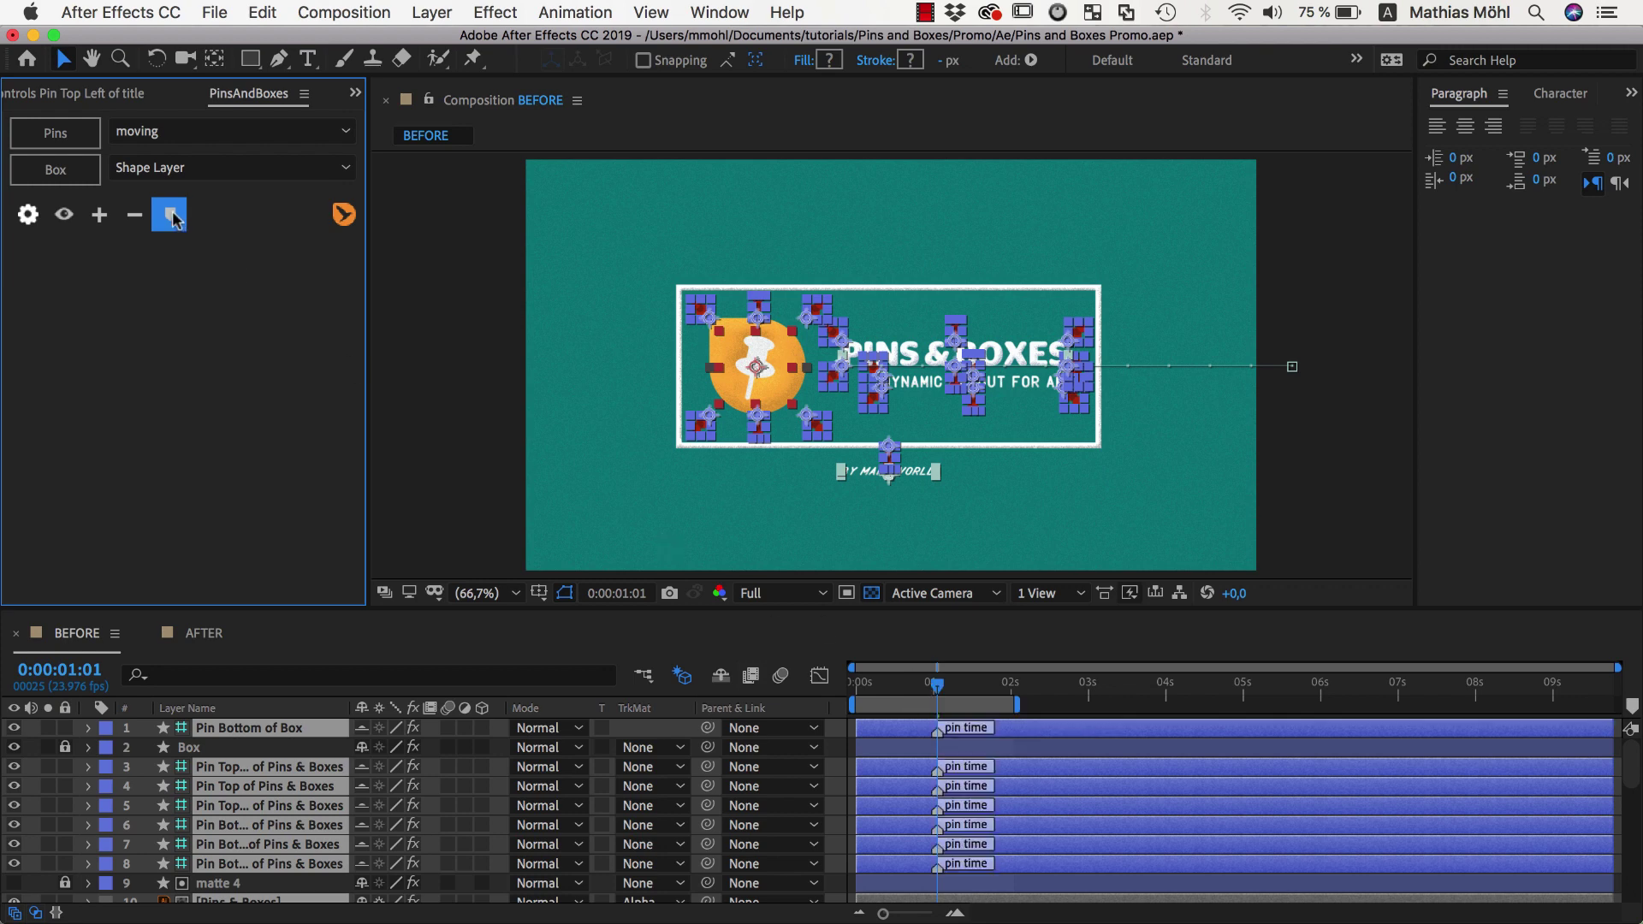
{"action": "left_click", "coordinate": [847, 695]}
{"action": "key", "text": "space"}
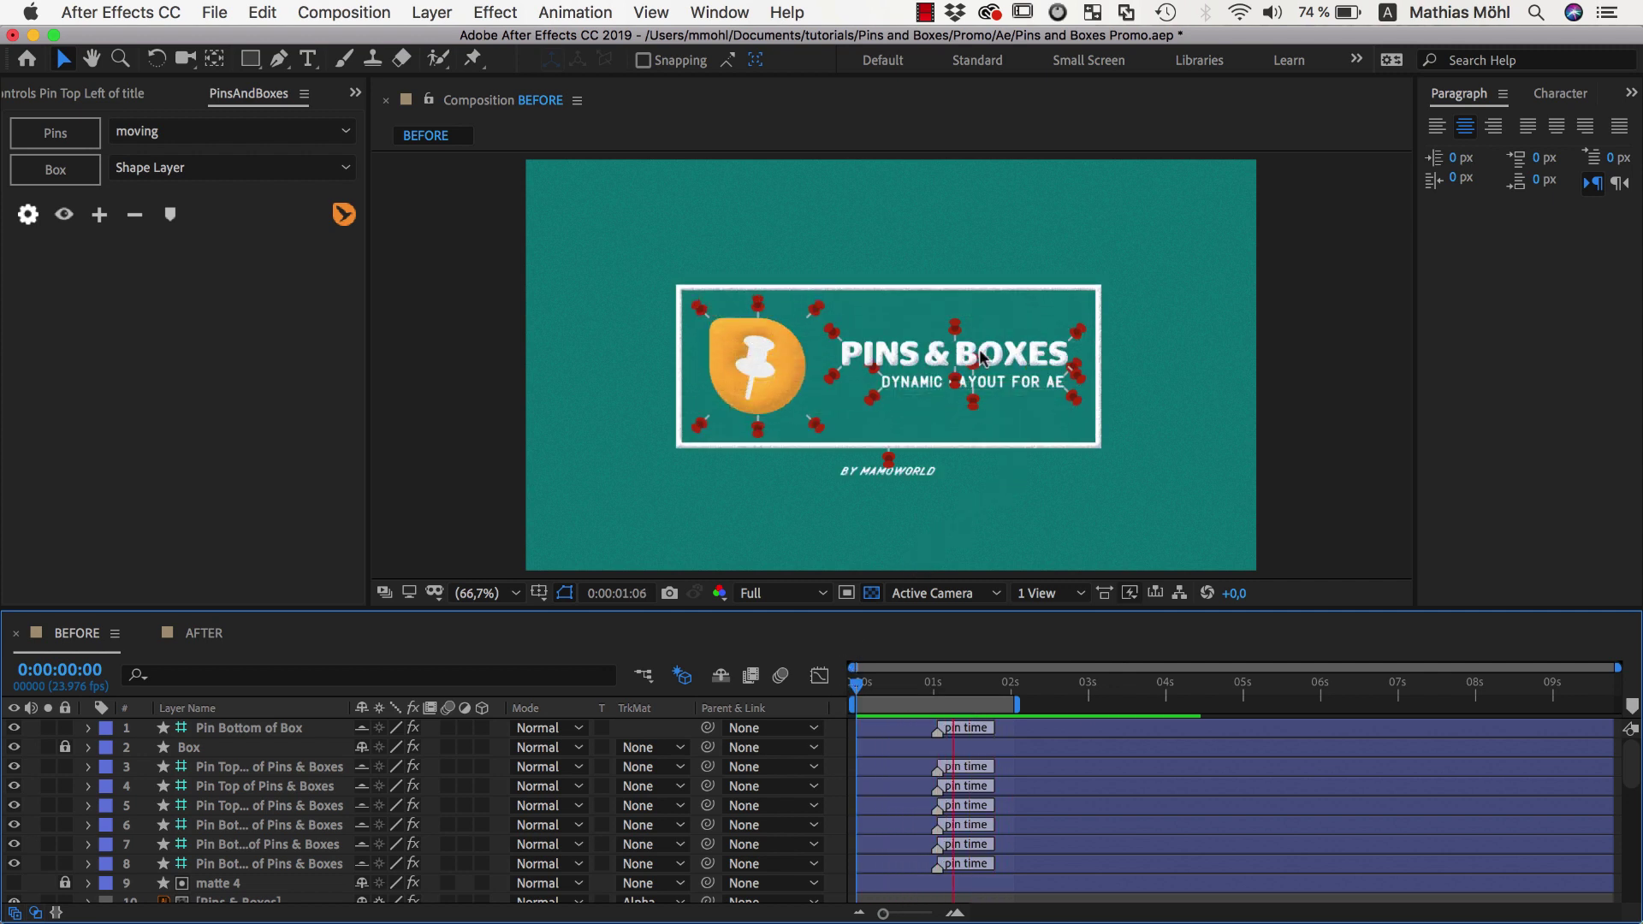
- Hide all pins at 0:00:01:01, select the subtitle layer and hide the shy layers in the timeline
{"action": "left_click", "coordinate": [937, 684]}
{"action": "left_click", "coordinate": [64, 215]}
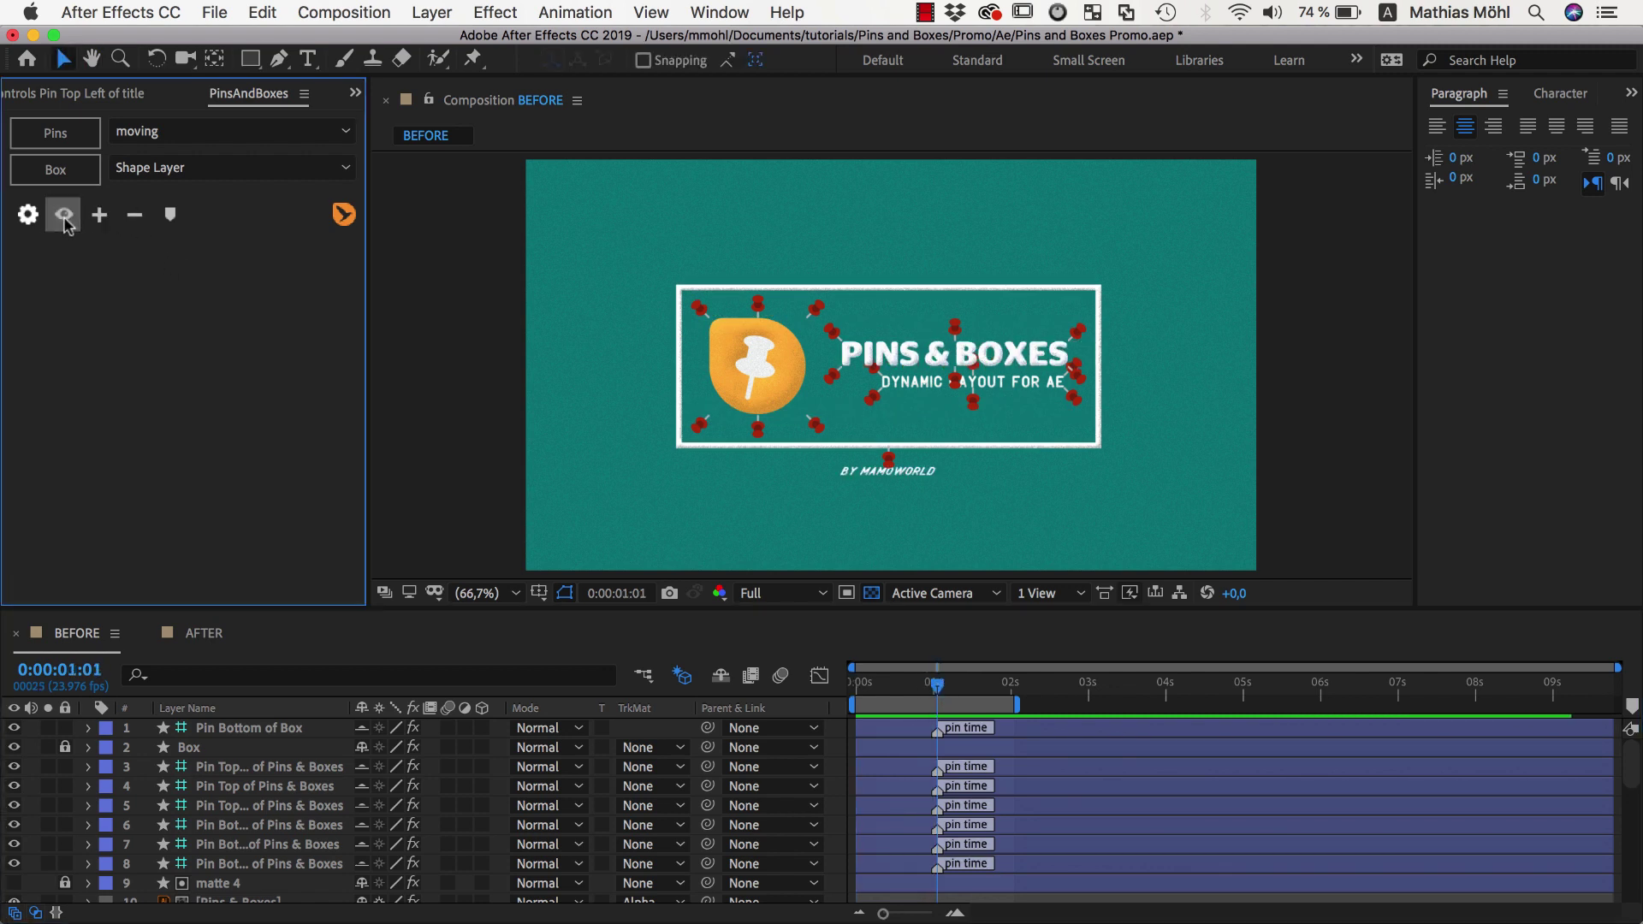
{"action": "left_click", "coordinate": [954, 387]}
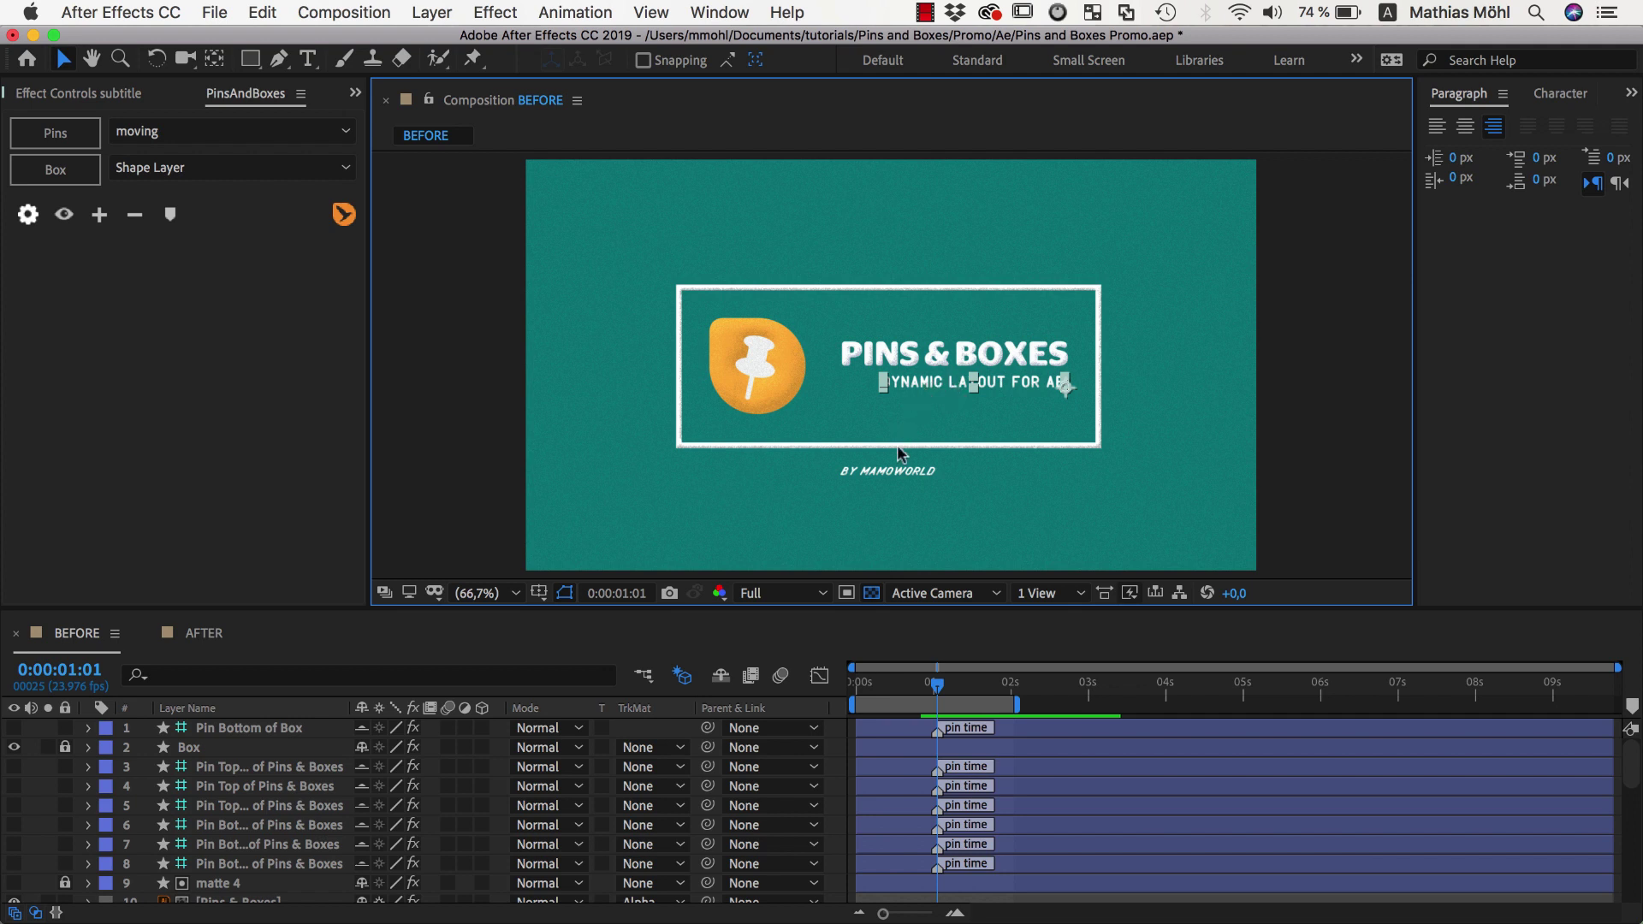
{"action": "scroll", "coordinate": [696, 828], "scroll_direction": "down", "scroll_amount": 10}
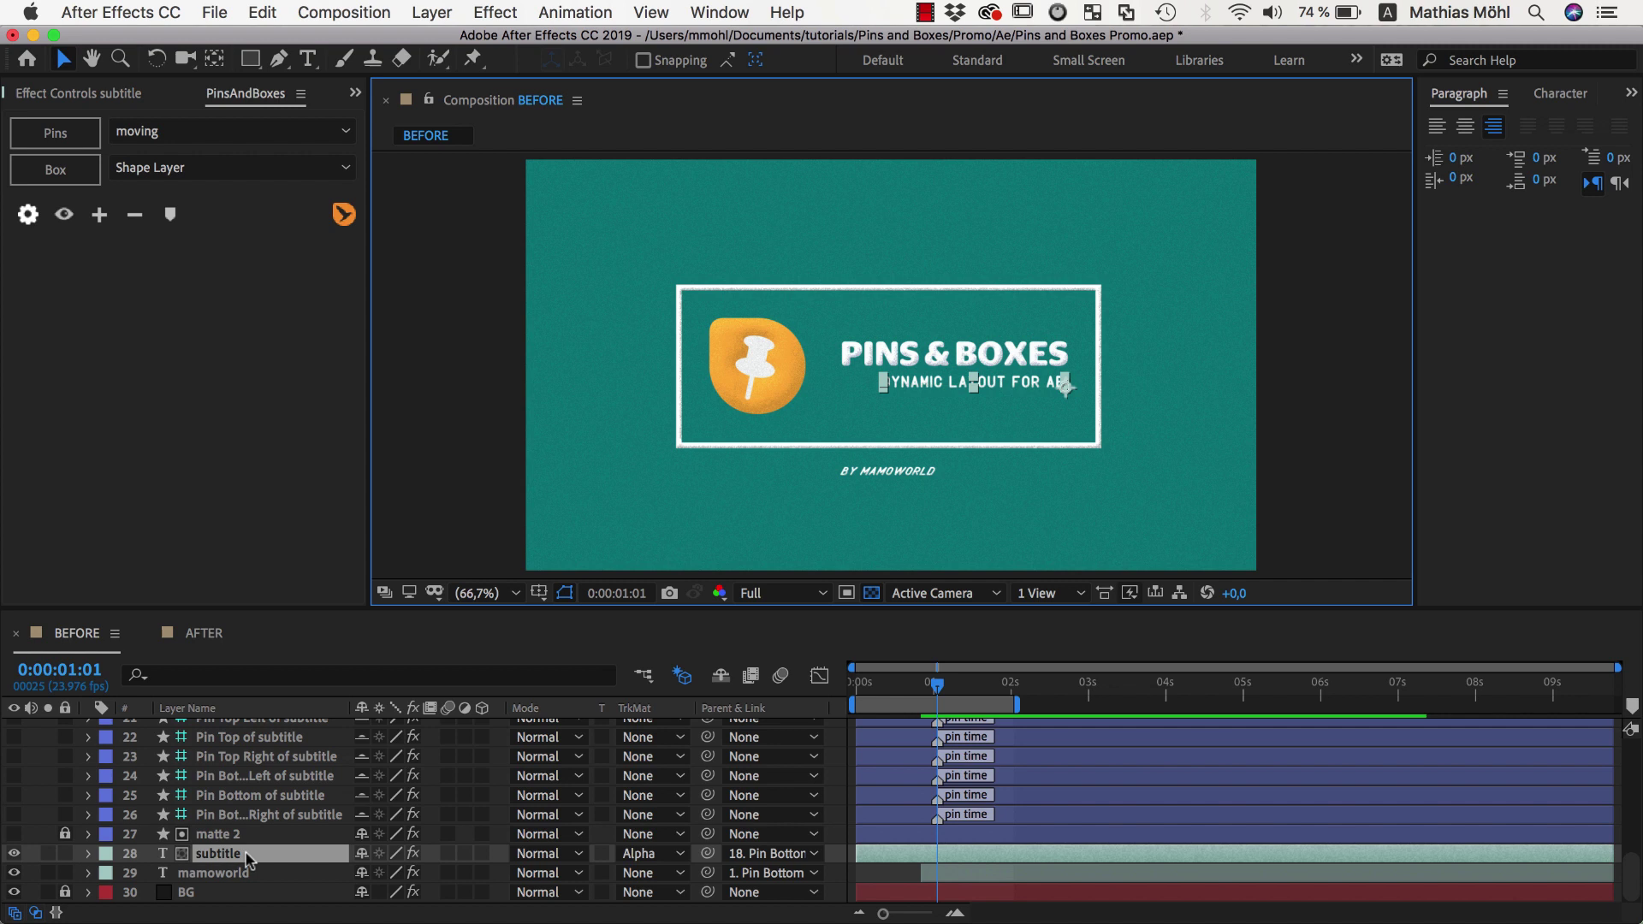
{"action": "left_click", "coordinate": [721, 677]}
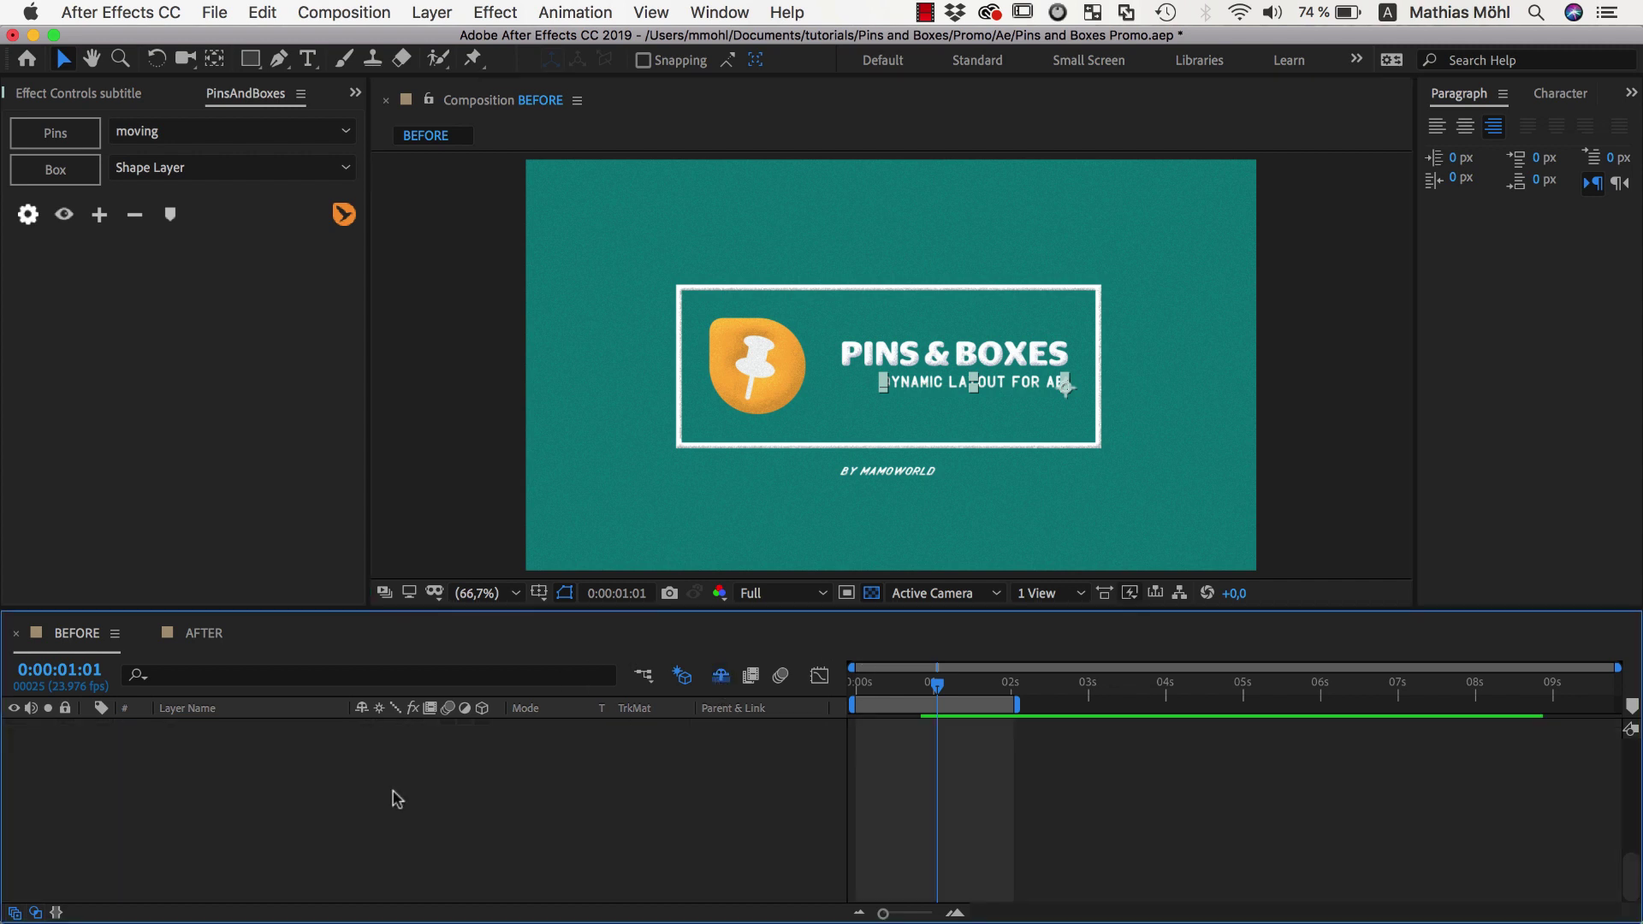
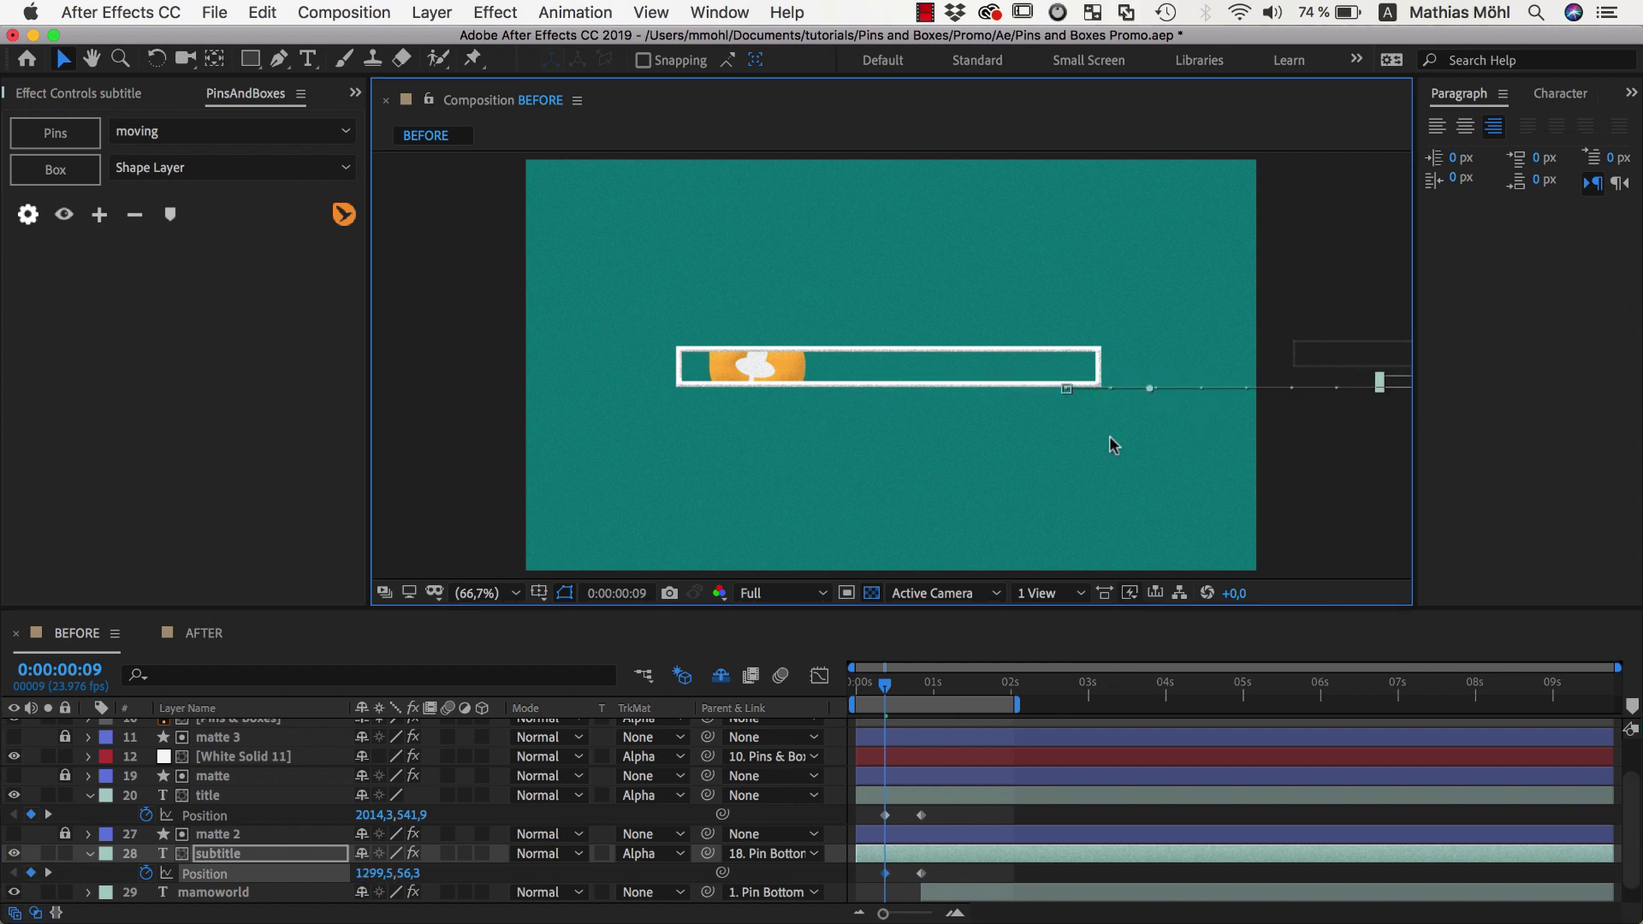
- Animate the Pins & Boxes logo's Position from -500.1, 543.9 at 0:00:00:09 to its resting place at about 0:00:00:20
{"action": "scroll", "coordinate": [261, 777], "scroll_direction": "up", "scroll_amount": 3}
{"action": "left_click", "coordinate": [261, 766]}
{"action": "key", "text": "alt+shift+p"}
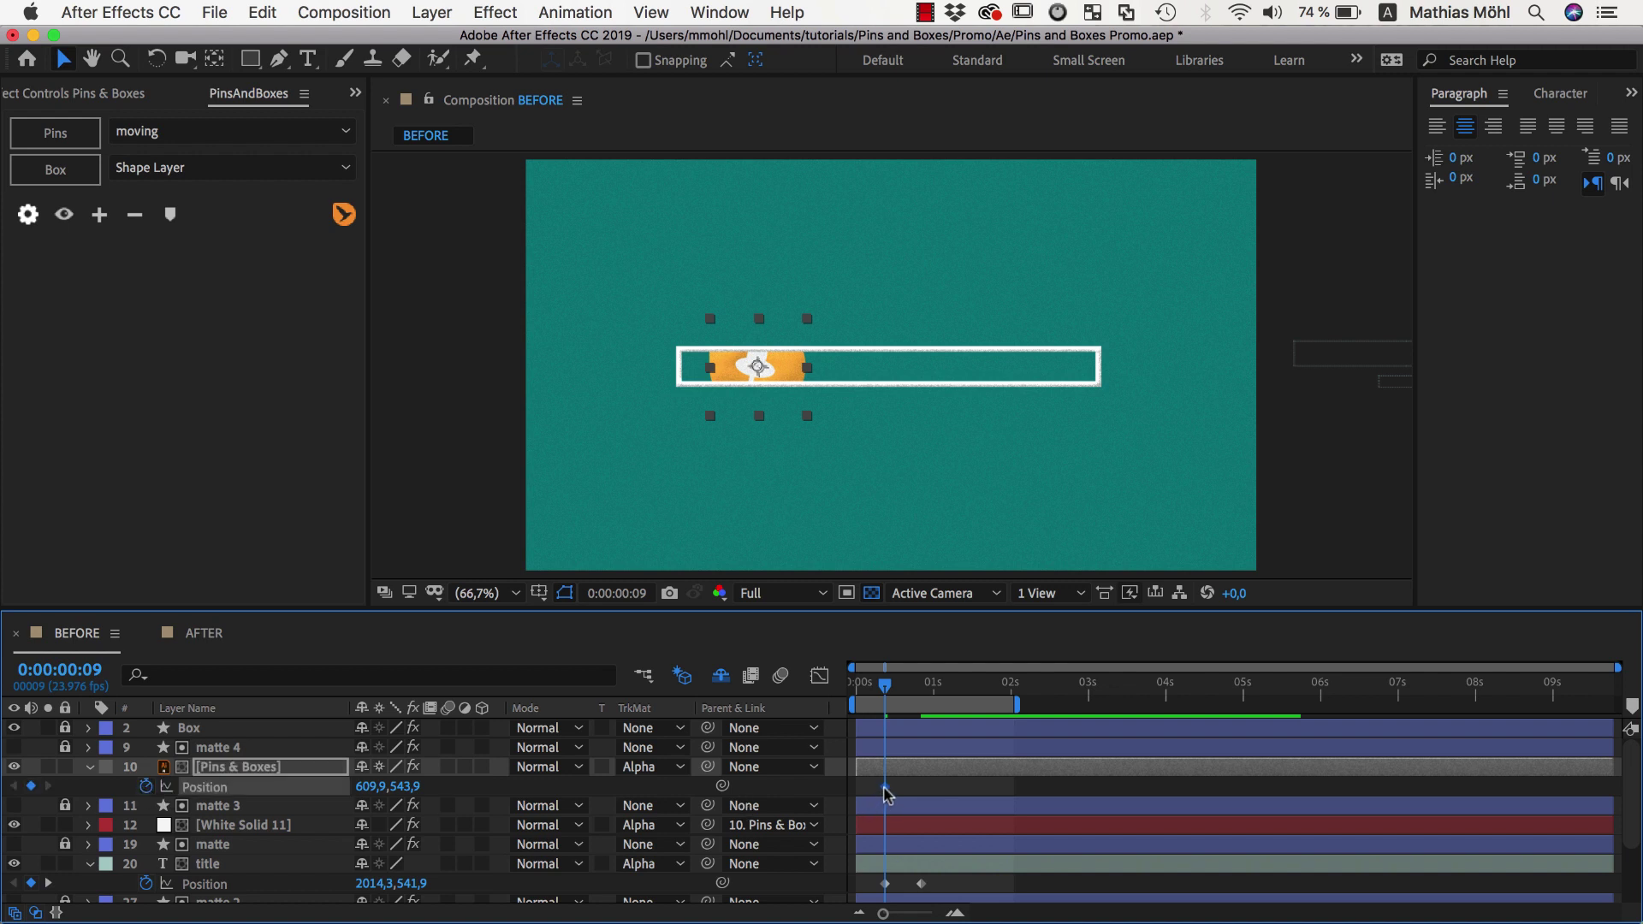
{"action": "left_click_drag", "start_coordinate": [885, 786], "coordinate": [920, 786]}
{"action": "left_click_drag", "start_coordinate": [366, 785], "coordinate": [253, 787]}
- Move the subtitle horizontally out of the frame to Position -1680.5, 56.3 at 0:00:00:09 and preview the slide-in from 0:00:00:00
{"action": "scroll", "coordinate": [370, 856], "scroll_direction": "down", "scroll_amount": 3}
{"action": "left_click", "coordinate": [371, 883]}
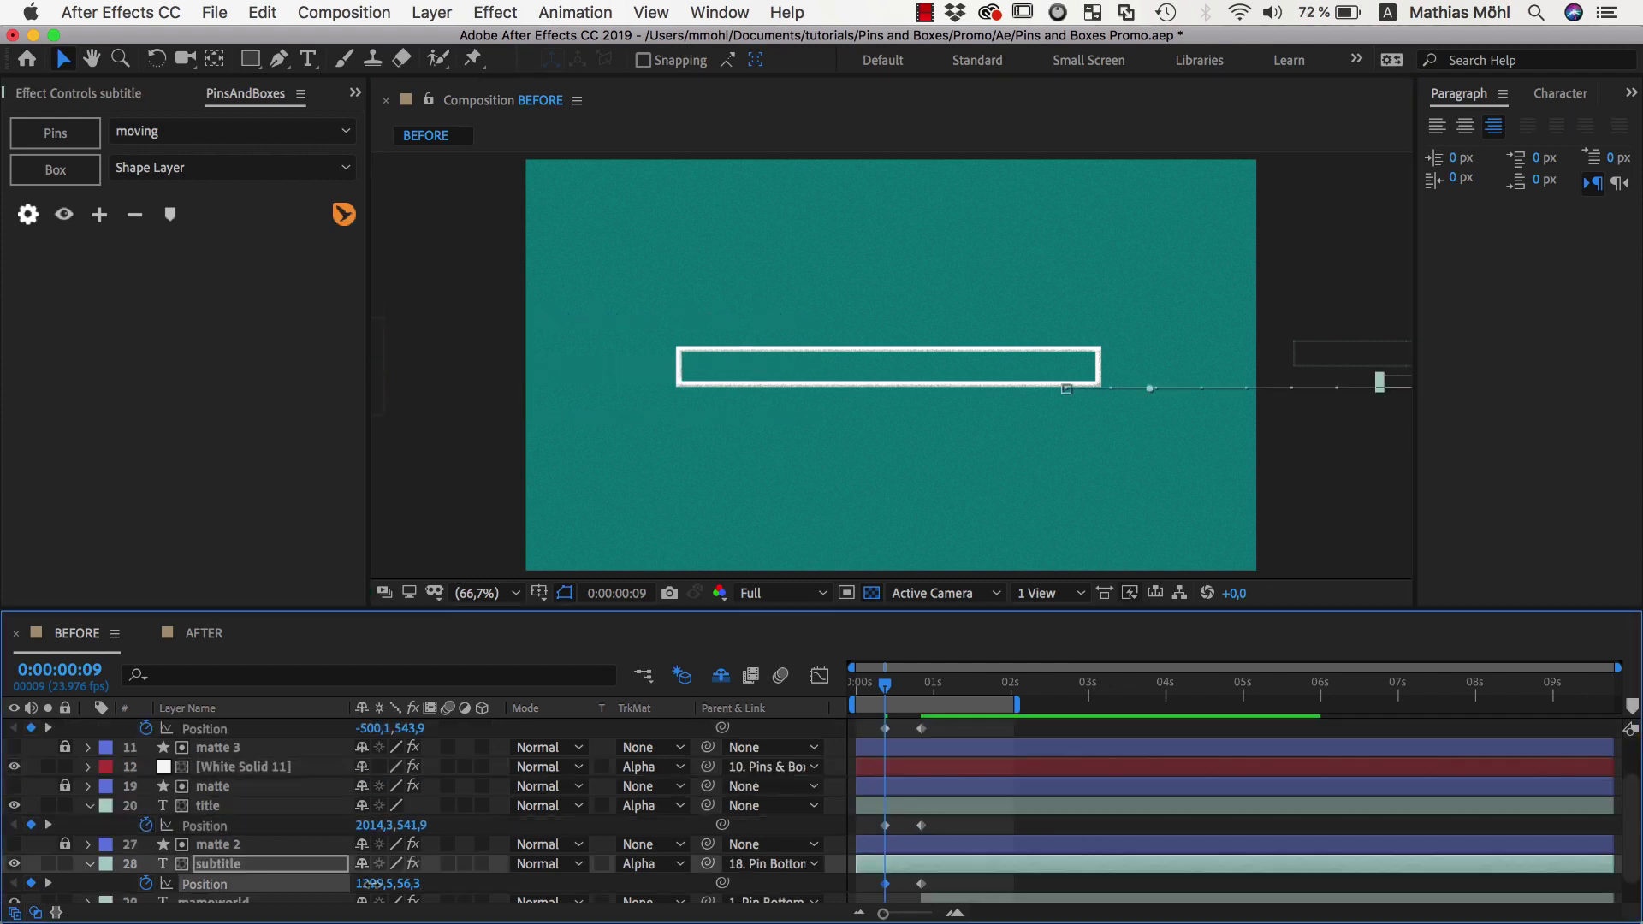
{"action": "left_click_drag", "start_coordinate": [371, 883], "coordinate": [34, 882]}
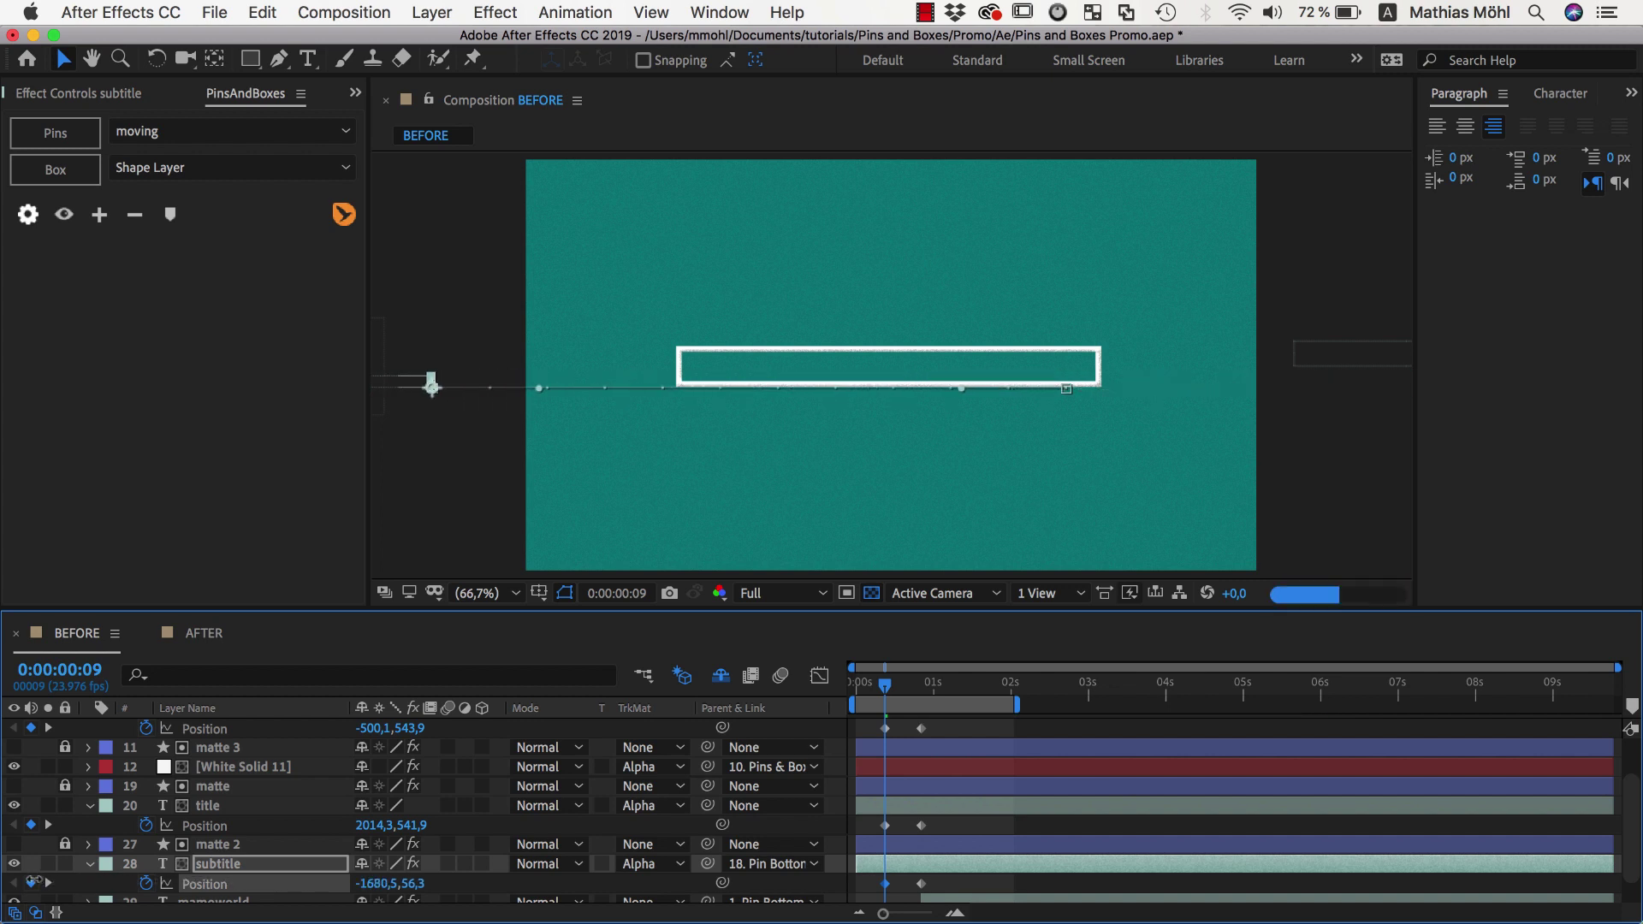
{"action": "key", "text": "space"}
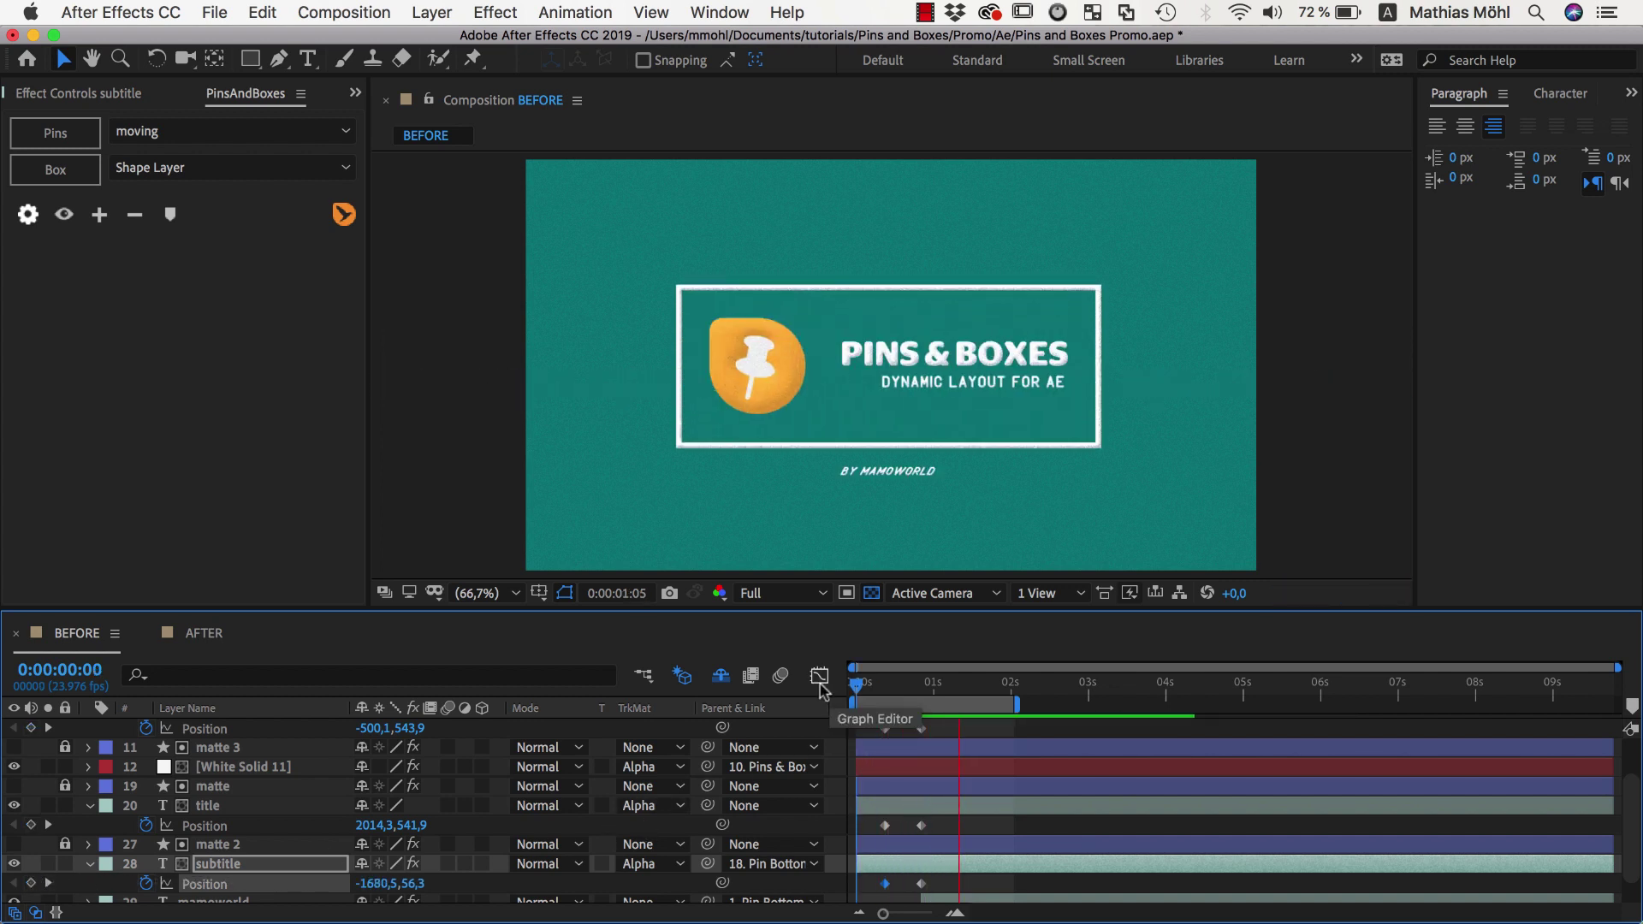
{"action": "left_click", "coordinate": [1325, 336]}
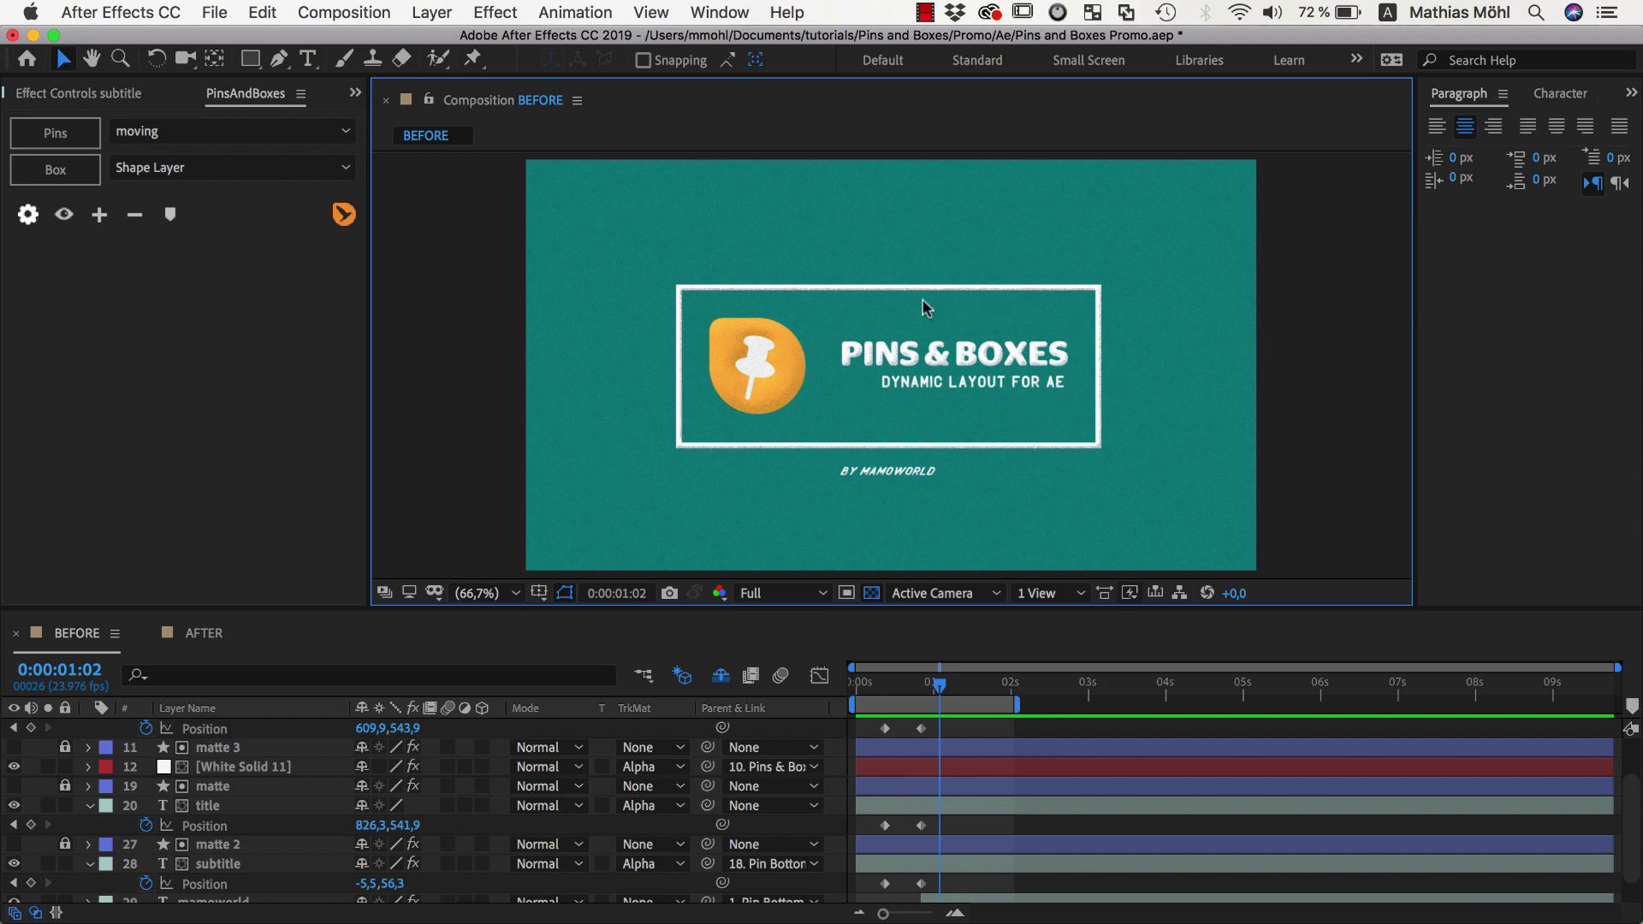
- Try setting Anchor X and Anchor Y to 100% in the Box layer's Box effect at 0:00:00:18
{"action": "left_click", "coordinate": [114, 95]}
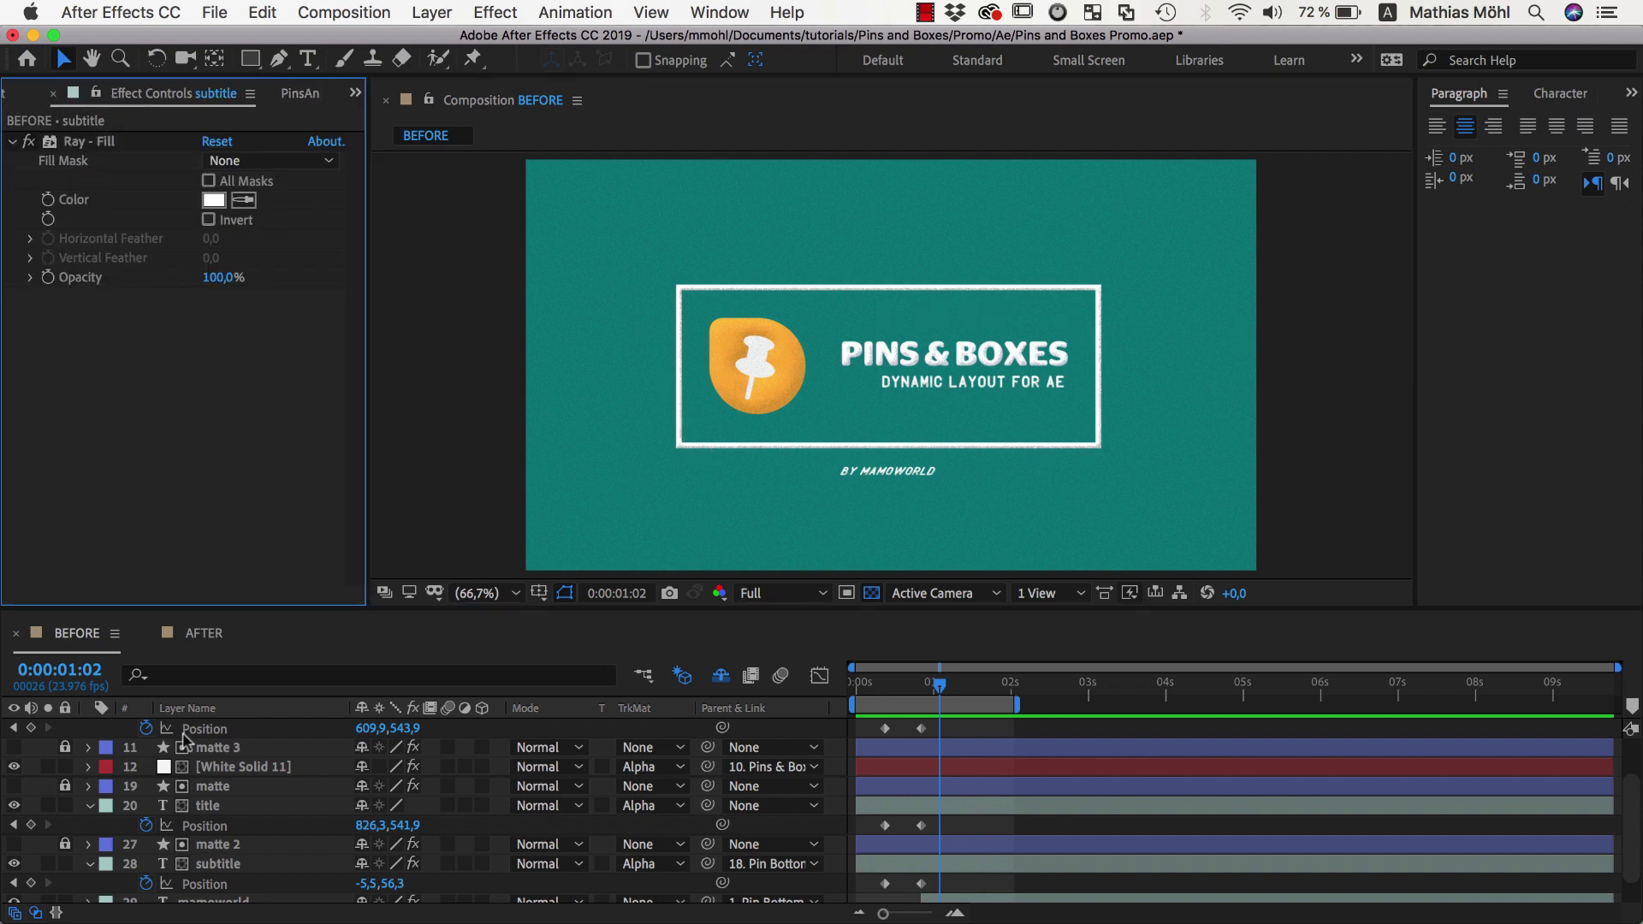
{"action": "scroll", "coordinate": [184, 738], "scroll_direction": "up", "scroll_amount": 2}
{"action": "left_click", "coordinate": [189, 728]}
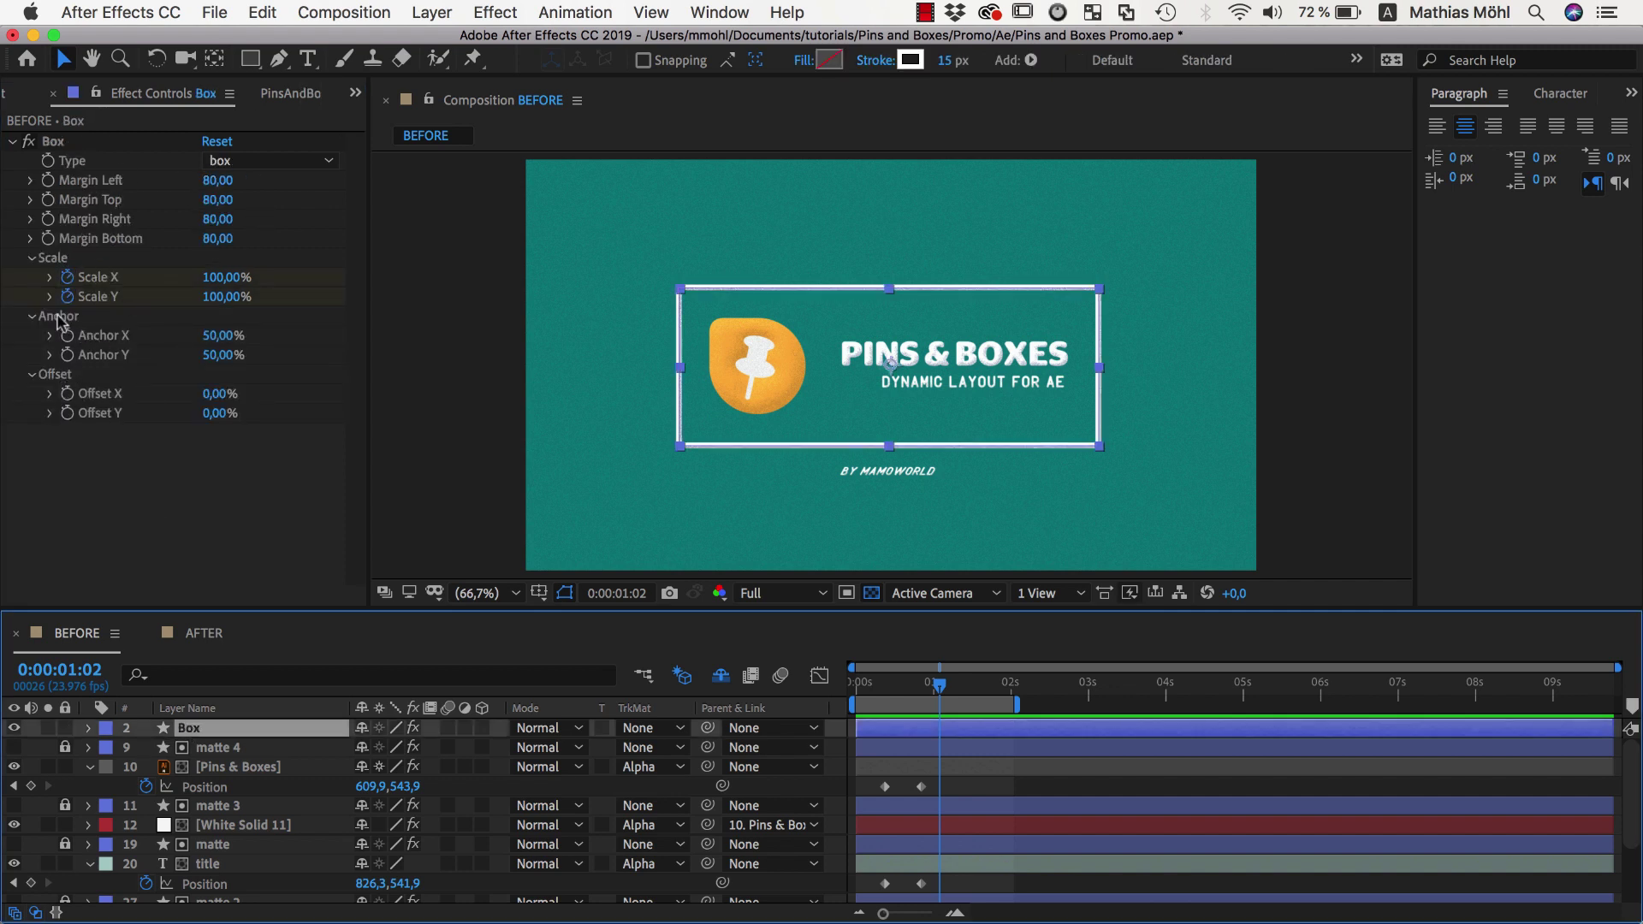
{"action": "mouse_move", "coordinate": [939, 691]}
{"action": "left_mouse_down"}
{"action": "mouse_move", "coordinate": [899, 691]}
{"action": "mouse_move", "coordinate": [914, 691]}
{"action": "left_mouse_up"}
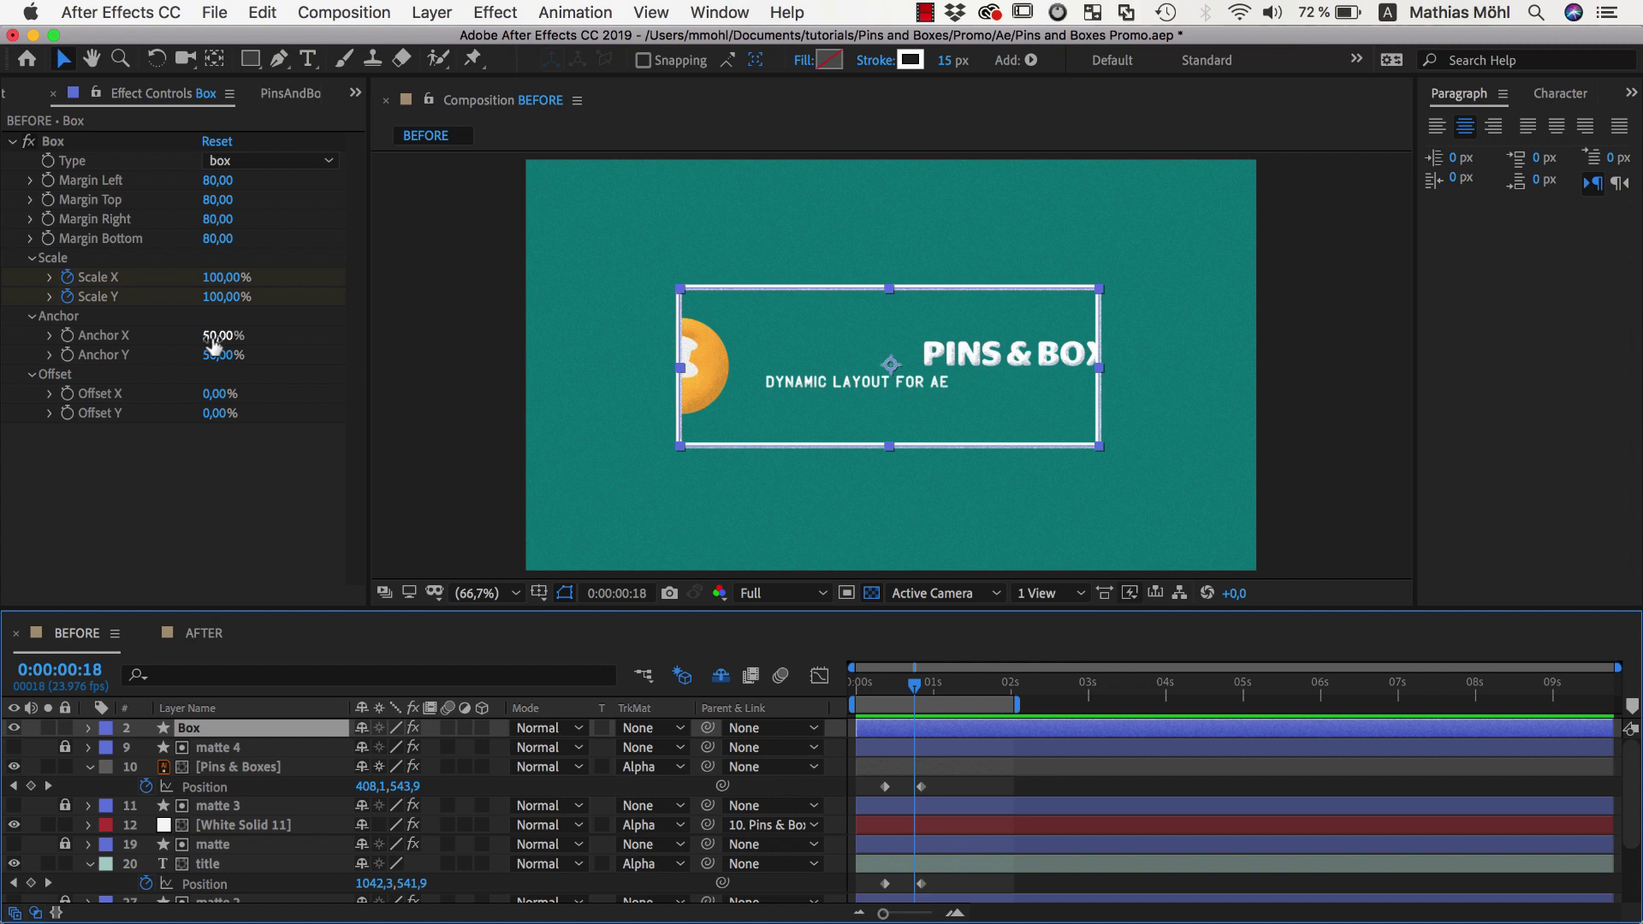
{"action": "left_click_drag", "start_coordinate": [216, 345], "coordinate": [308, 357]}
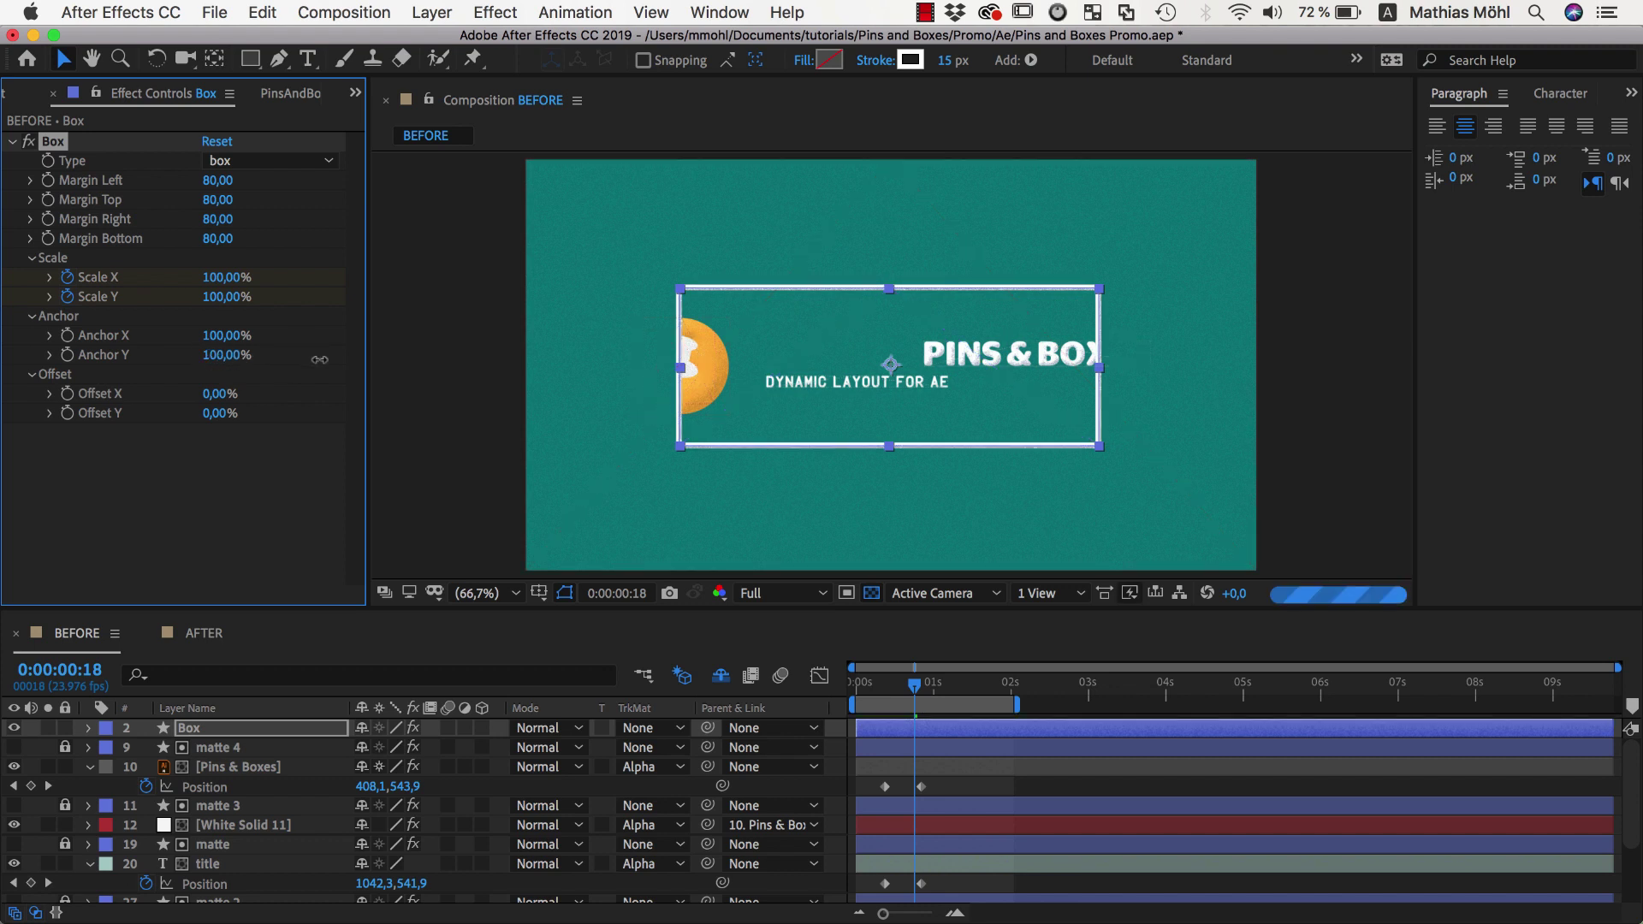
- Set the Box effect's Anchor X and Anchor Y back to 50% and scrub through the opening between 0:00:00:11 and 0:00:01:00
{"action": "mouse_move", "coordinate": [911, 689]}
{"action": "left_mouse_down"}
{"action": "mouse_move", "coordinate": [856, 684]}
{"action": "mouse_move", "coordinate": [924, 685]}
{"action": "left_mouse_up"}
{"action": "left_click", "coordinate": [221, 337]}
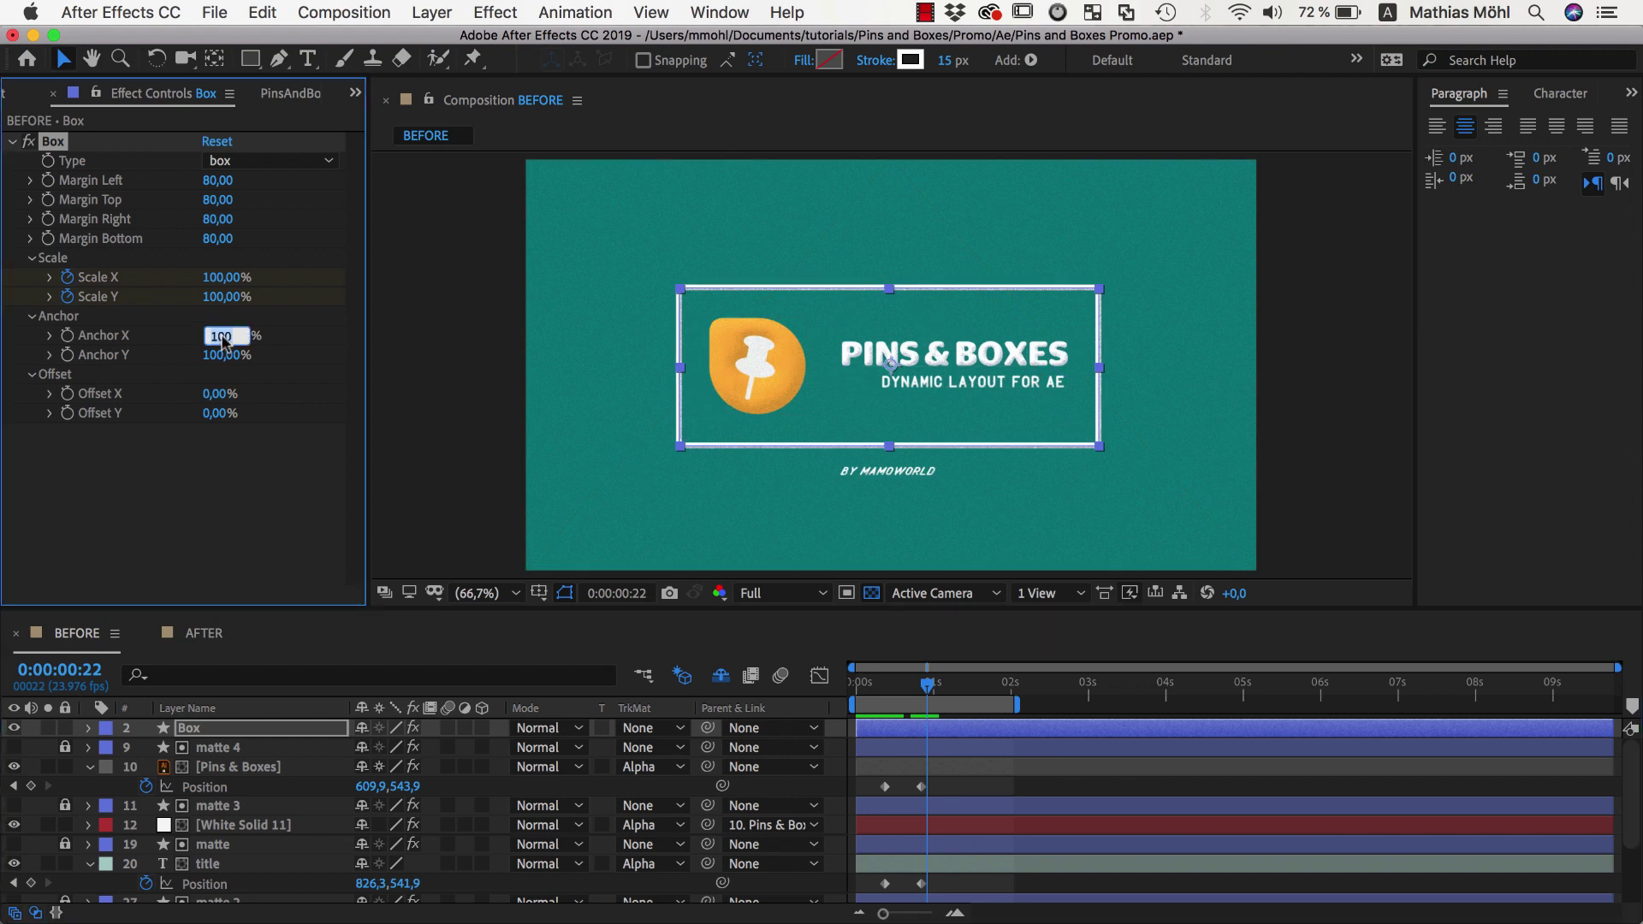
{"action": "type", "text": "50"}
{"action": "key", "text": "Tab"}
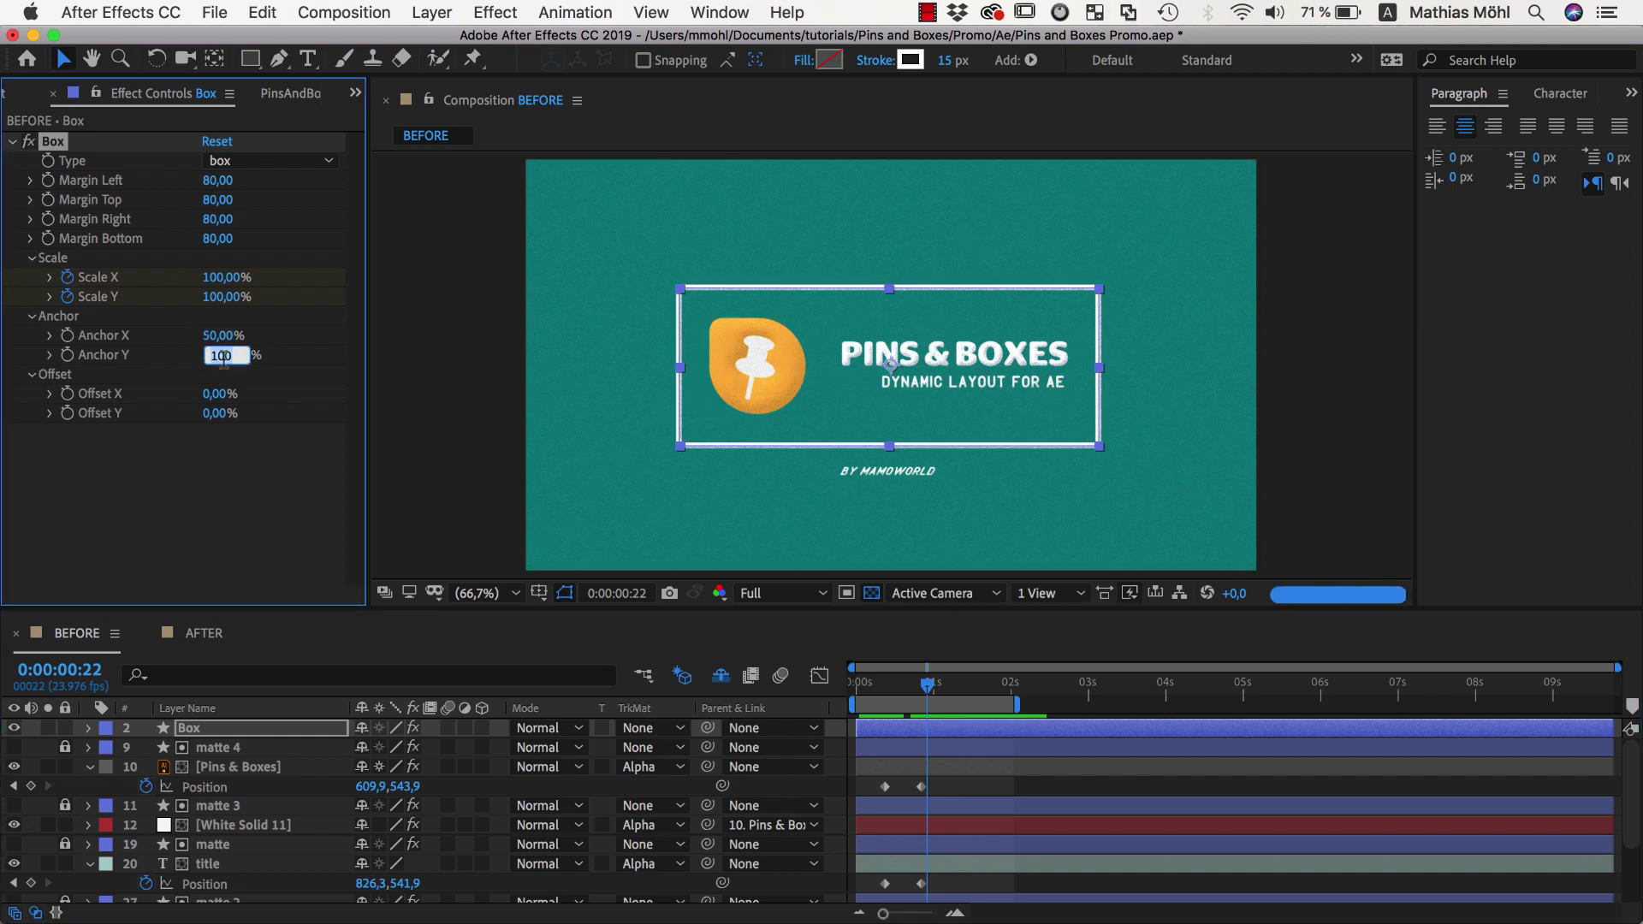
{"action": "type", "text": "50"}
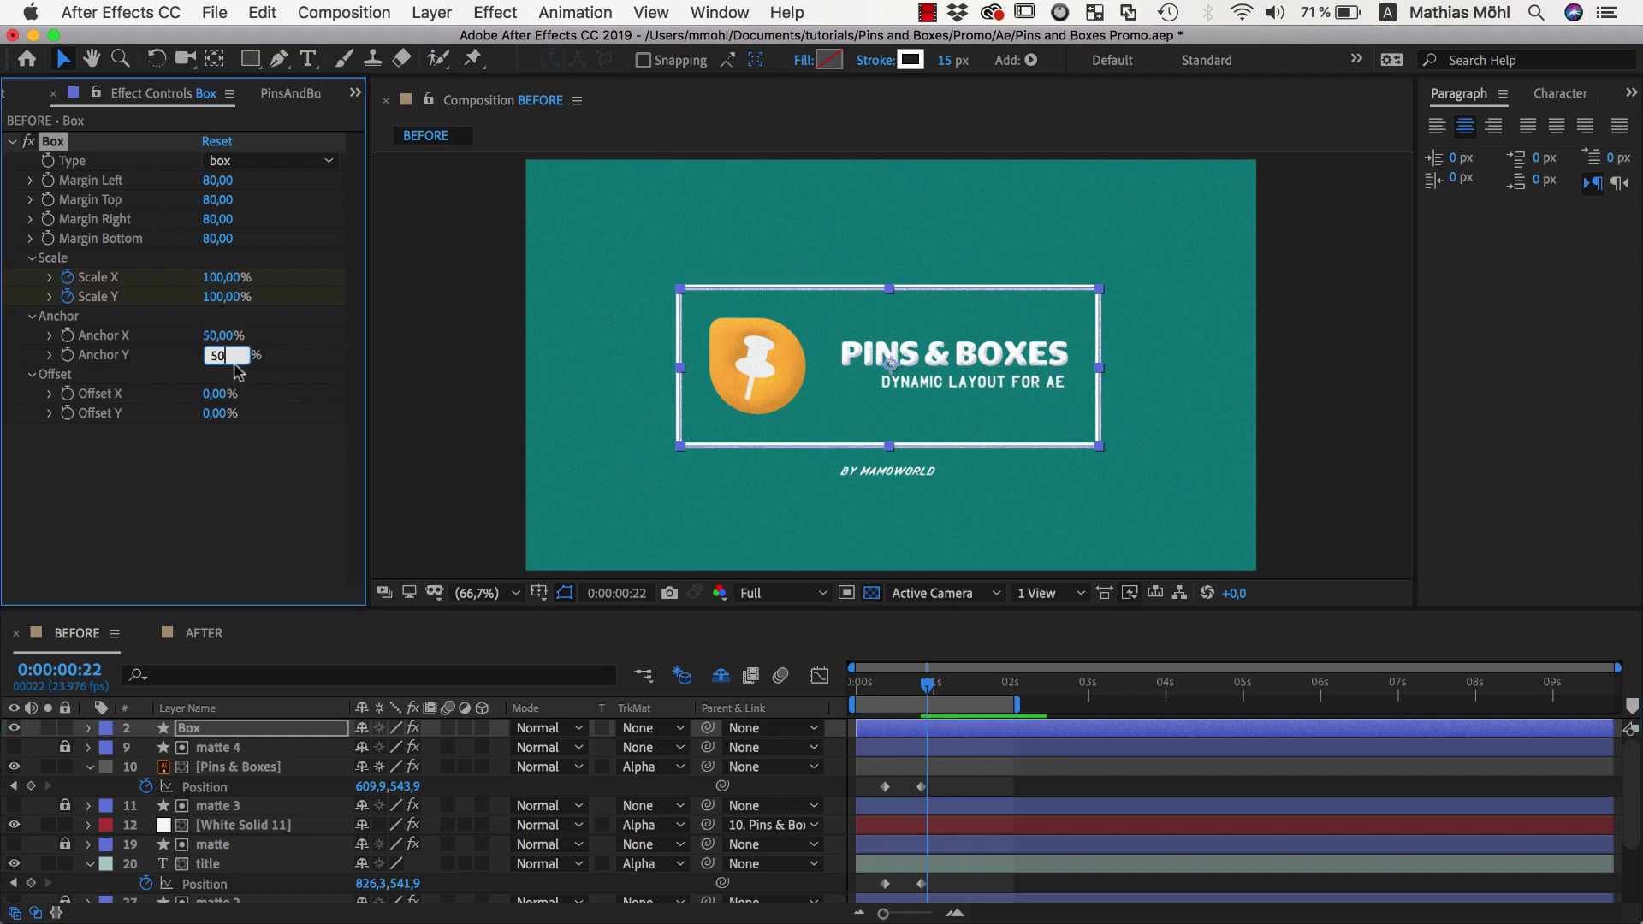
{"action": "key", "text": "Return"}
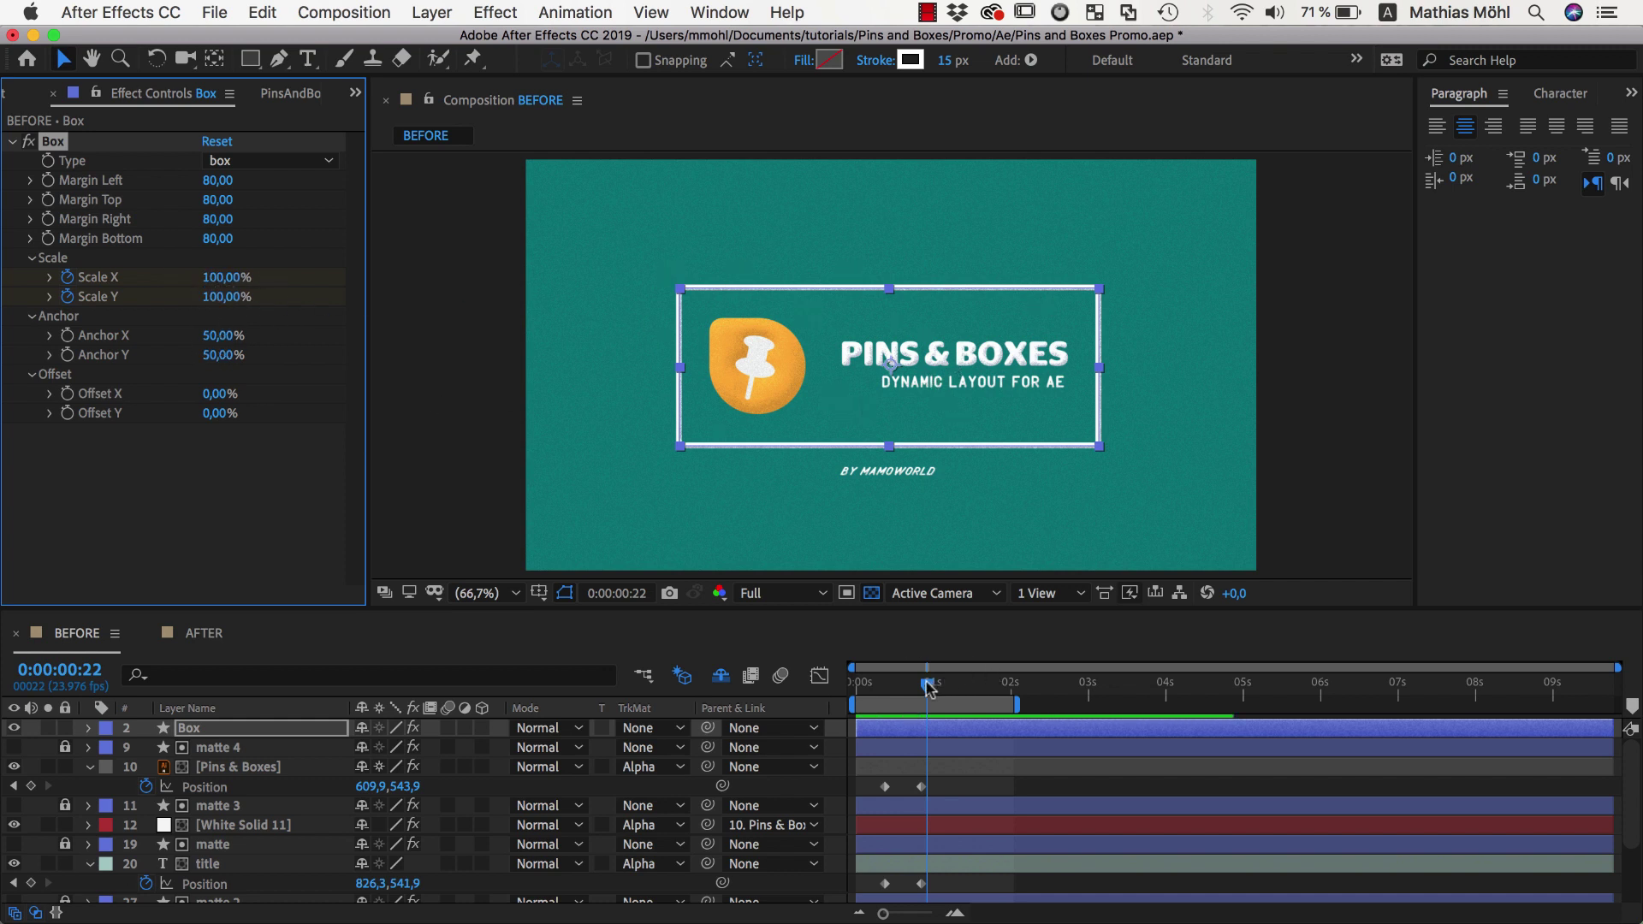
{"action": "left_click_drag", "start_coordinate": [928, 684], "coordinate": [892, 685]}
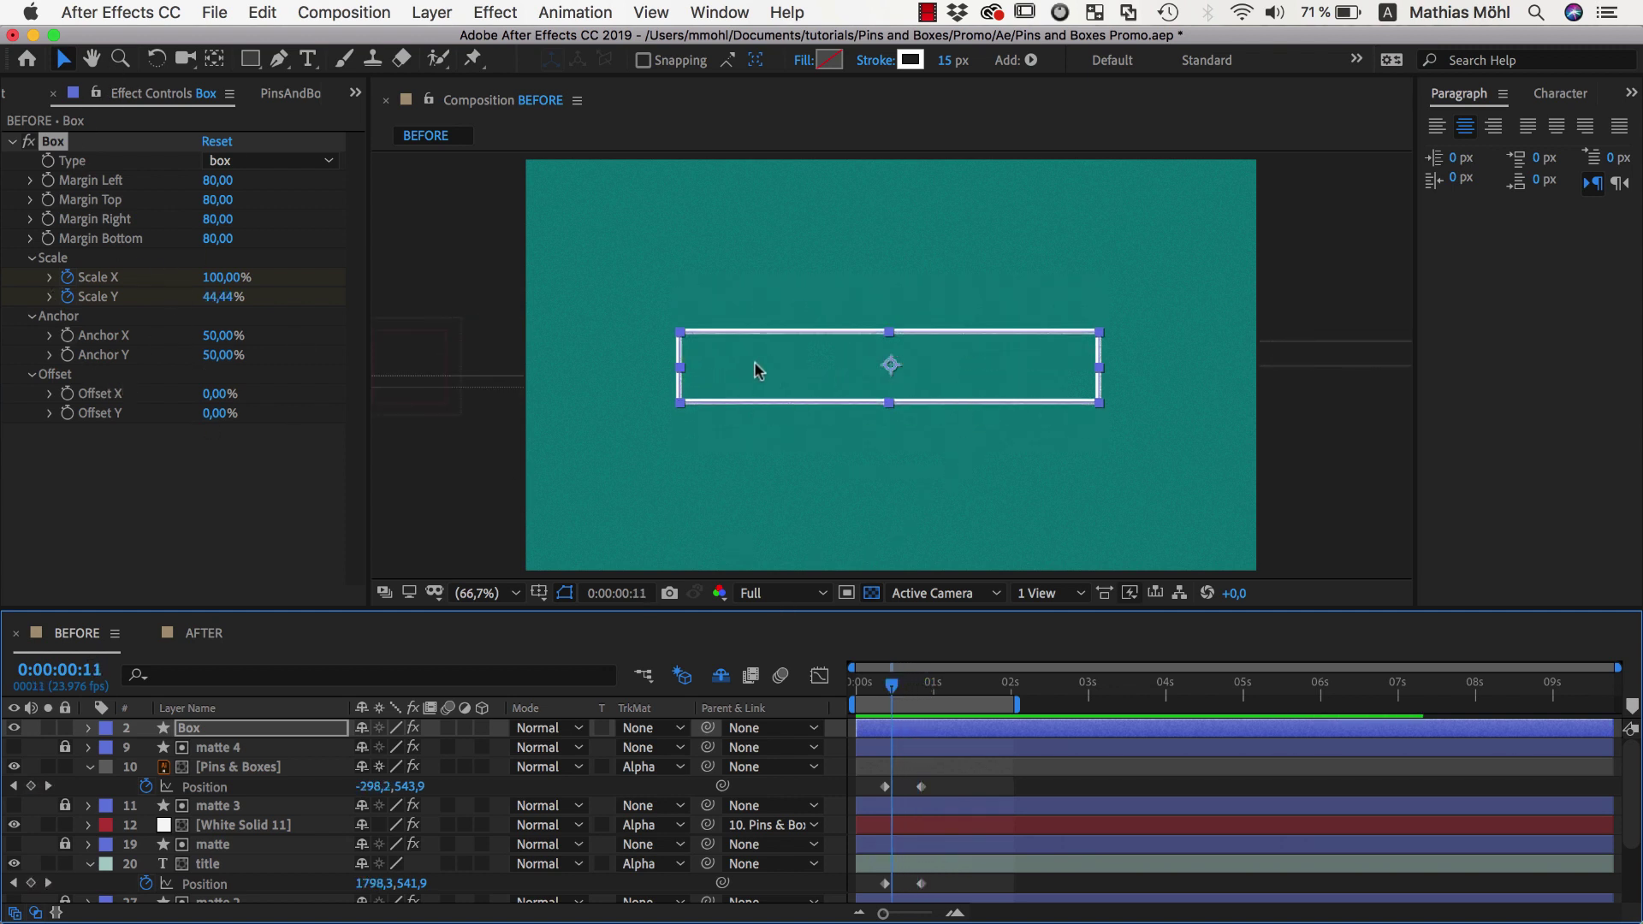
{"action": "left_click_drag", "start_coordinate": [891, 685], "coordinate": [934, 685]}
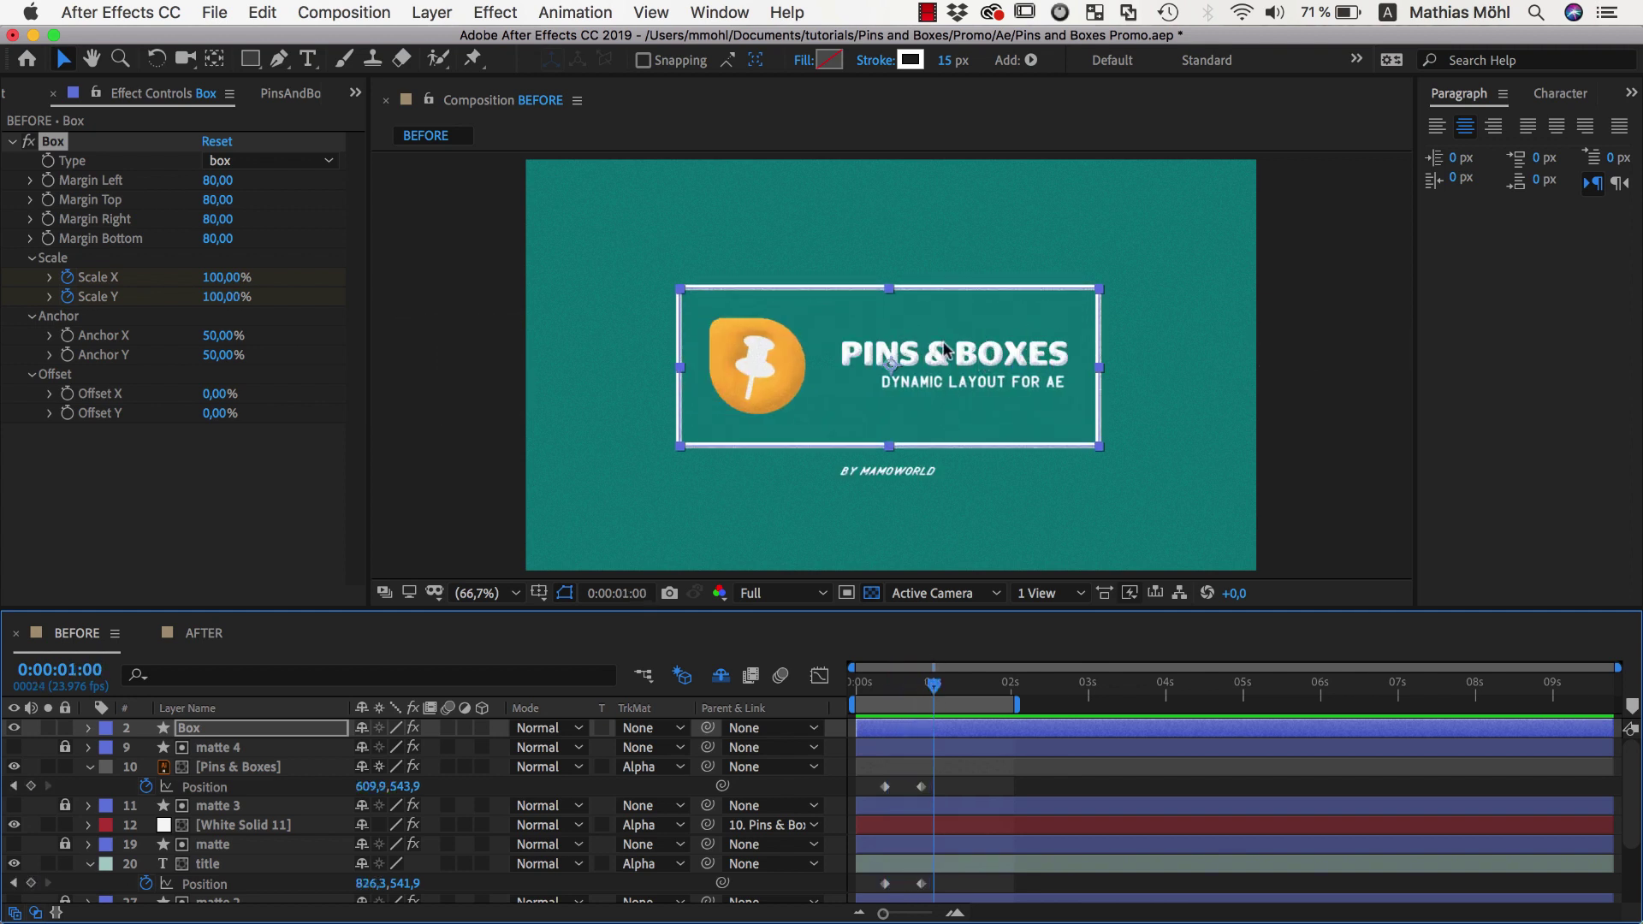
- Examine the timing modes for new pins again in PinsAndBoxes, keeping the moving mode
{"action": "left_click", "coordinate": [296, 94]}
{"action": "left_click", "coordinate": [130, 136]}
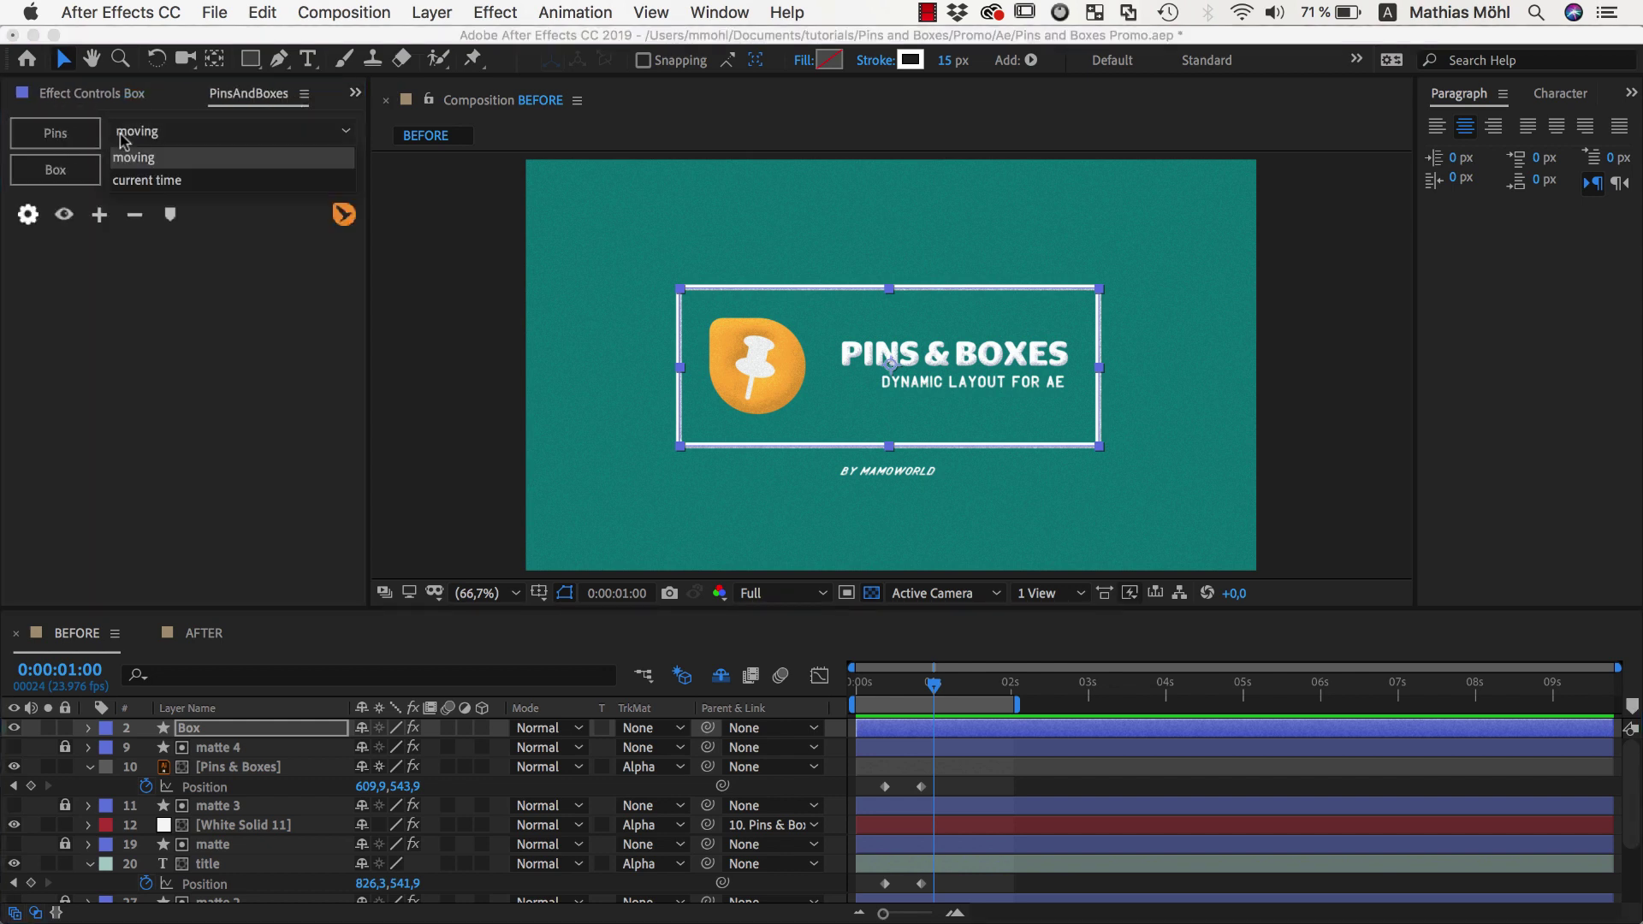
{"action": "left_click", "coordinate": [174, 136]}
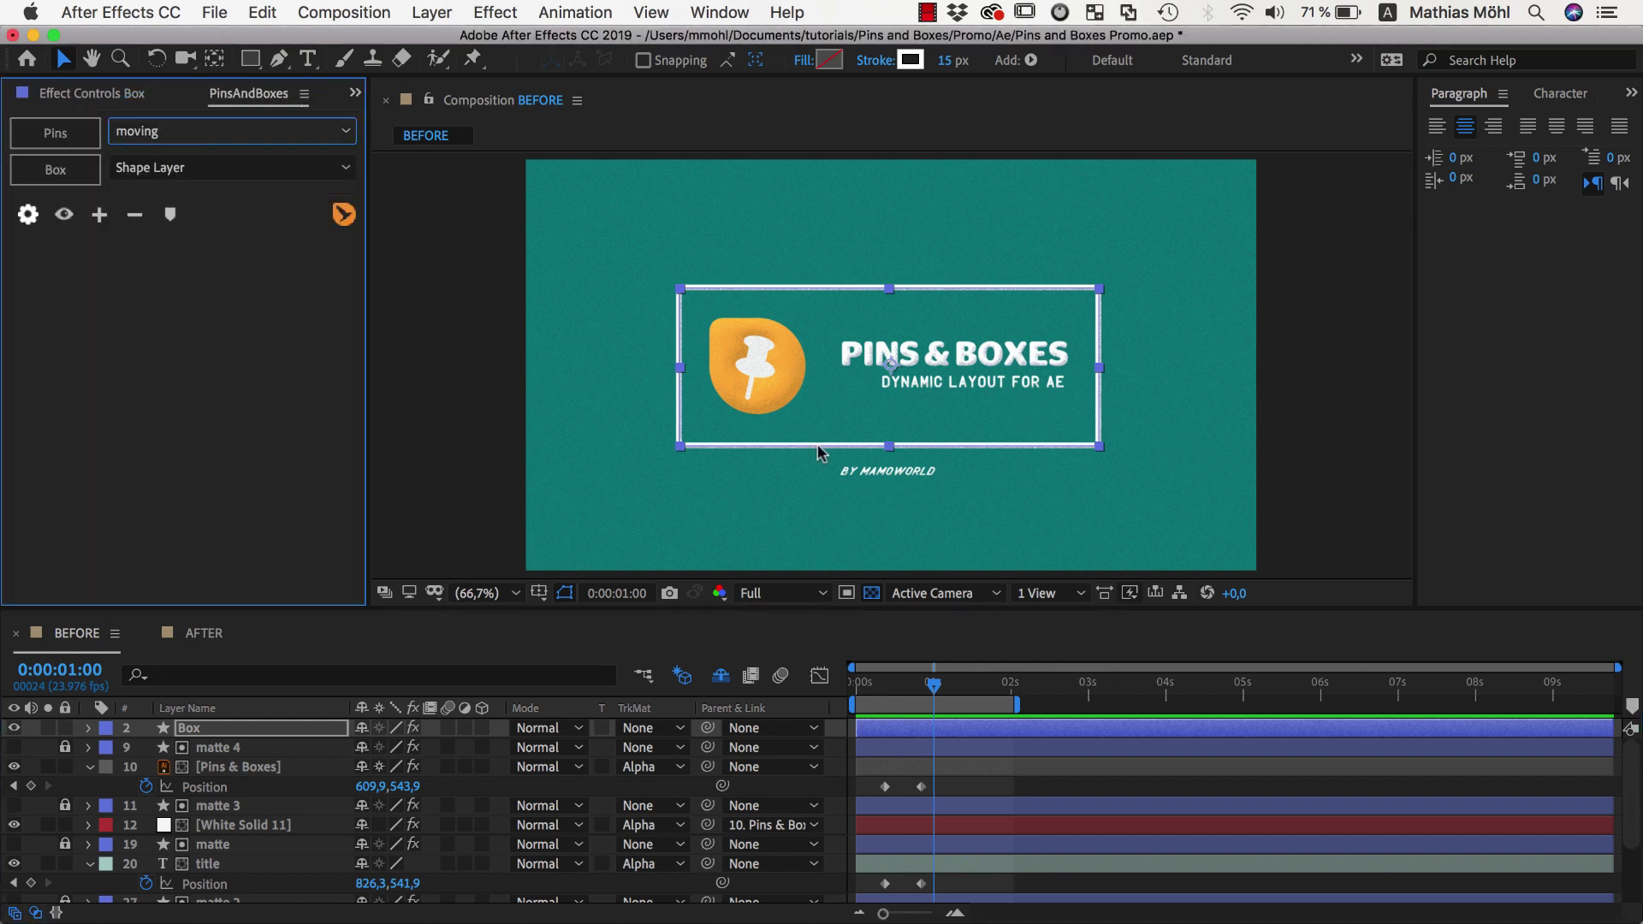